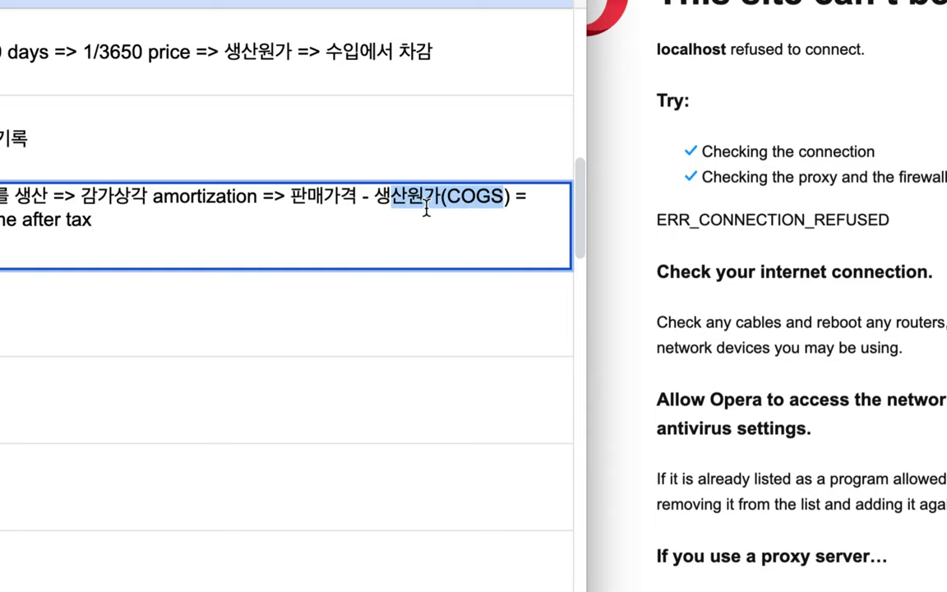
pyautogui.moveTo(376, 196); pyautogui.dragTo(507, 203)
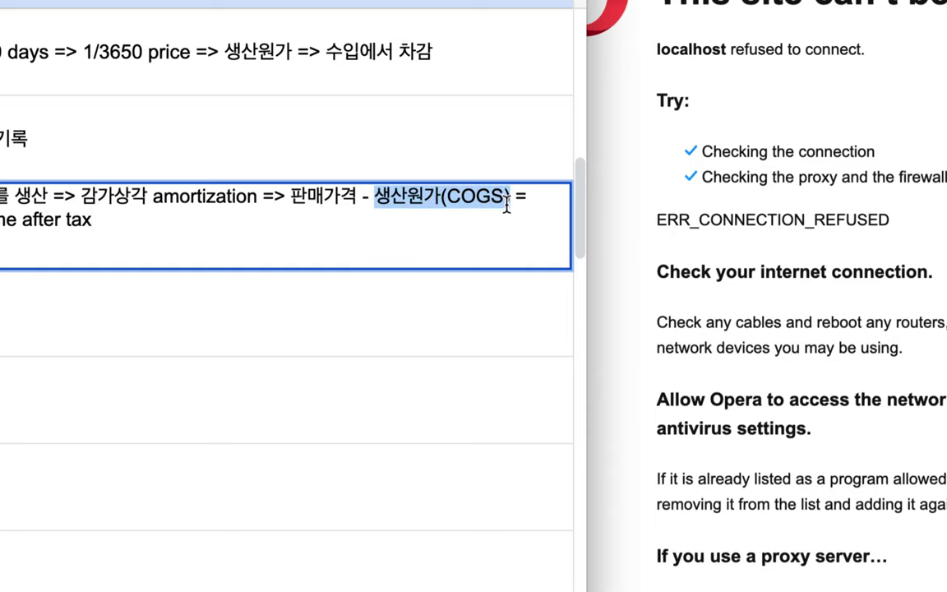
pyautogui.moveTo(85, 195); pyautogui.dragTo(45, 194)
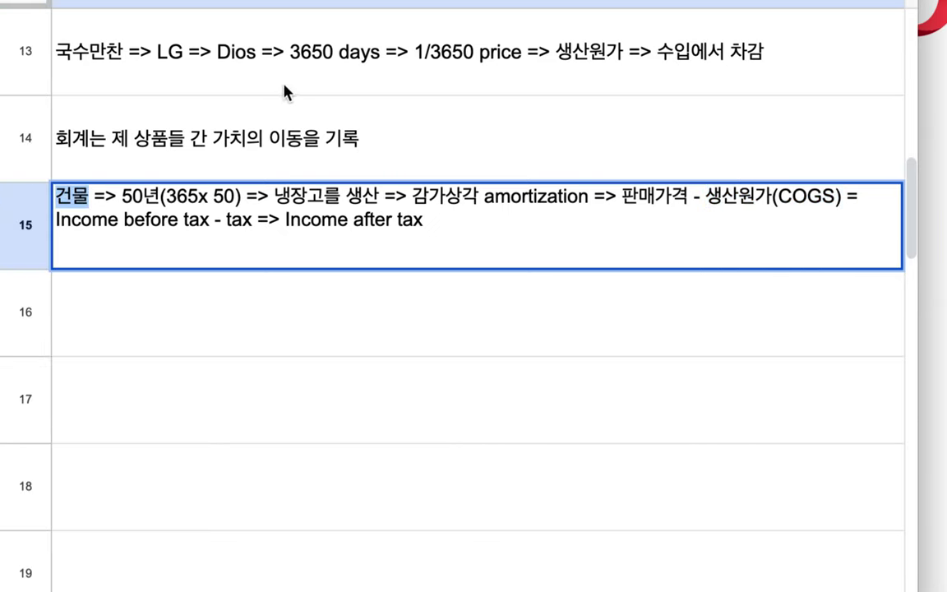
# Start a second line of text in the row 13 cell with "국수의 생산원가".
pyautogui.doubleClick(237, 57)
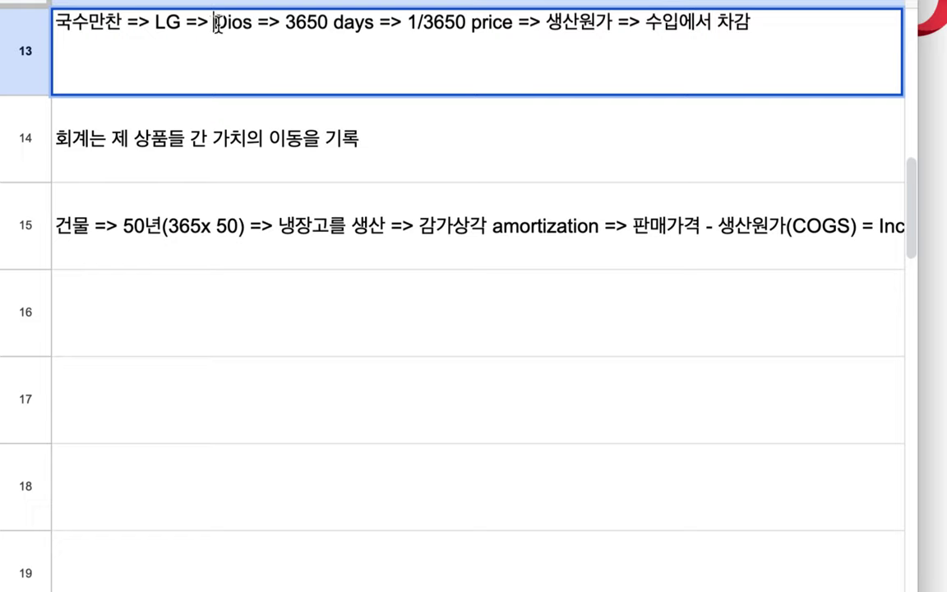
pyautogui.moveTo(215, 25); pyautogui.dragTo(254, 25)
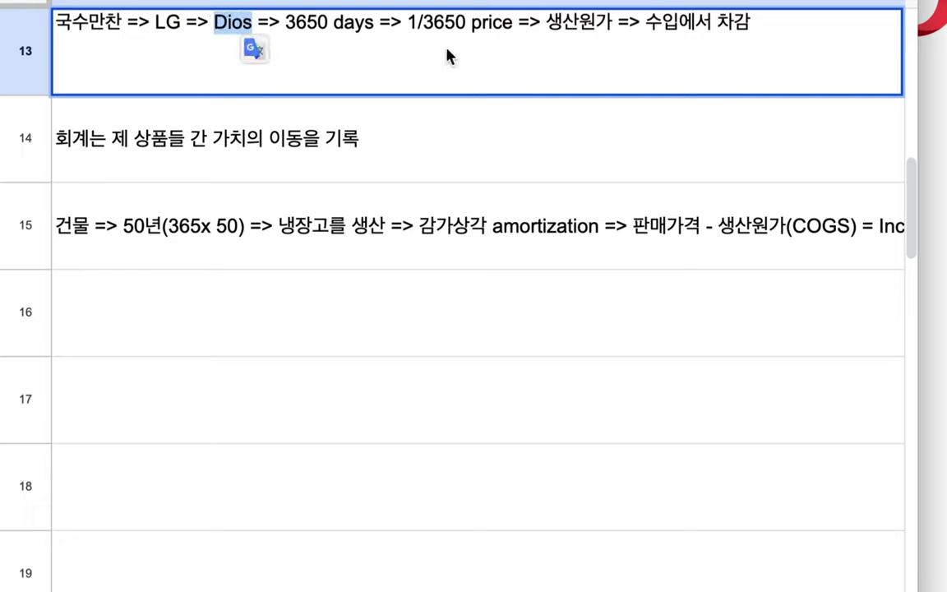
pyautogui.click(750, 31)
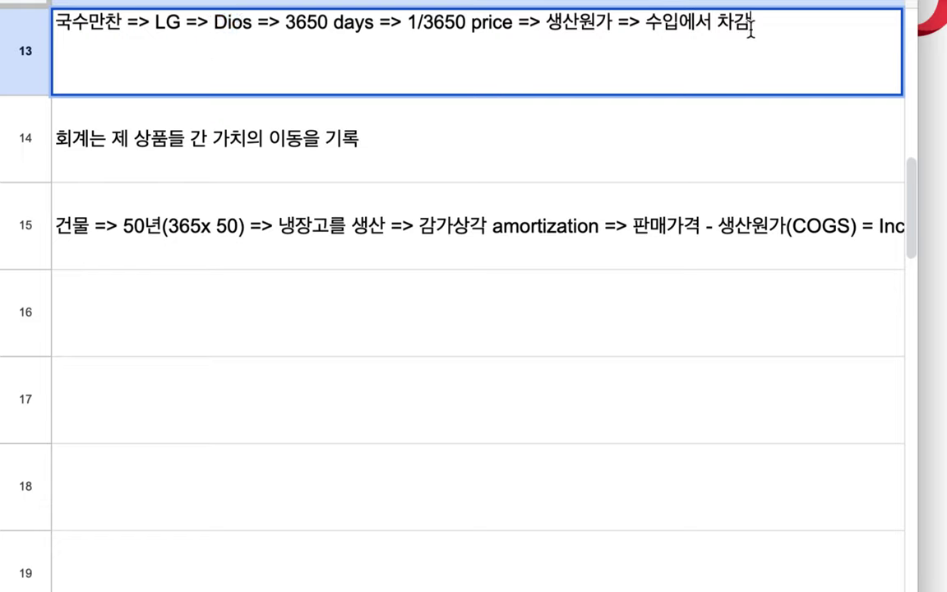
pyautogui.write('rnrㄱ돆')
pyautogui.press('BackSpace')
pyautogui.press('BackSpace')
pyautogui.press('BackSpace')
pyautogui.write('국수의 생')
pyautogui.press('BackSpace')
pyautogui.press('BackSpace')
pyautogui.write('생산원가 ')
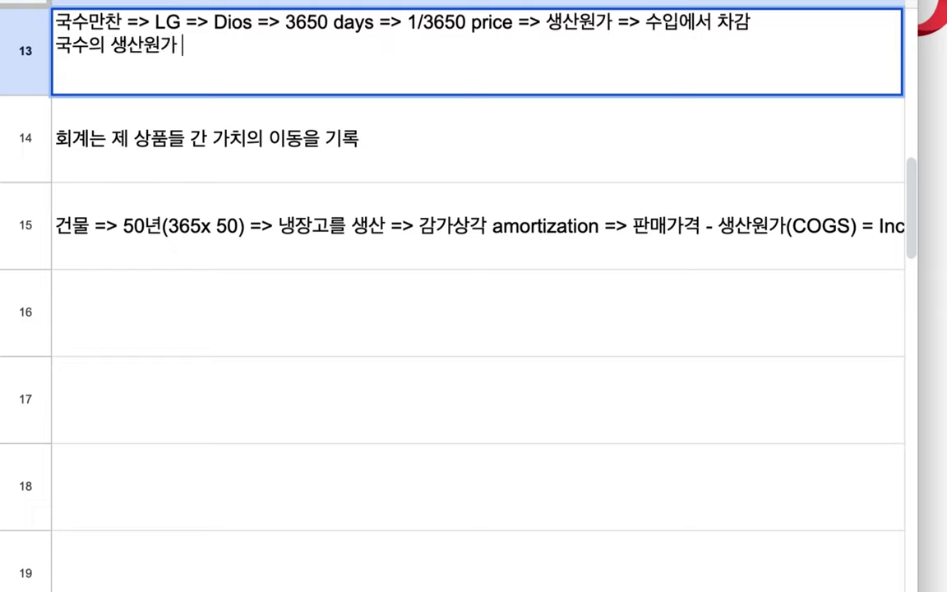
# Continue the second line with the cost items "=> 밀가루/면, 돼지고기, 배추, 고추가루, 설탕, 전기, 물, 냉장고, 건물".
pyautogui.write('=> 밀가루')
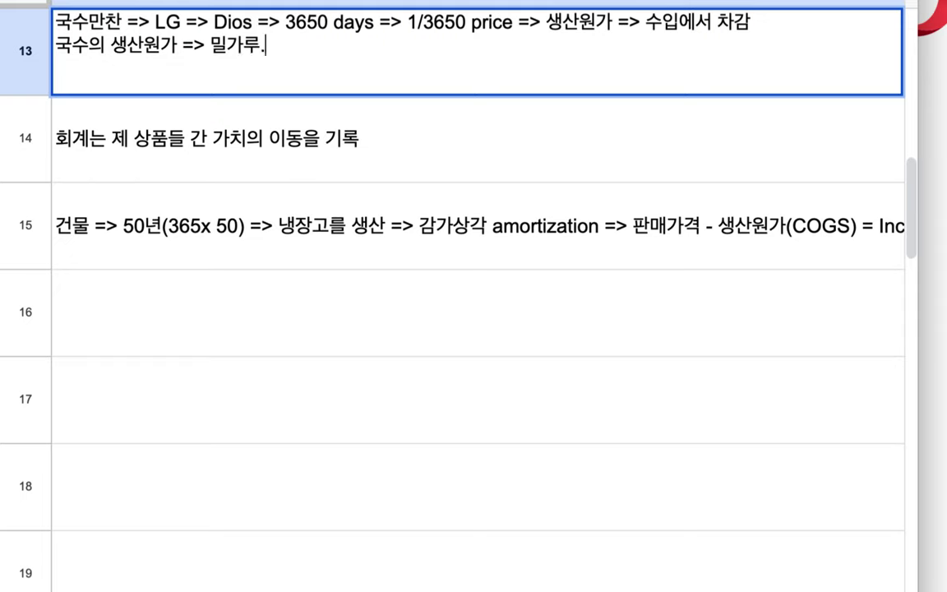
pyautogui.write('/면')
pyautogui.write(', 돼지고기,')
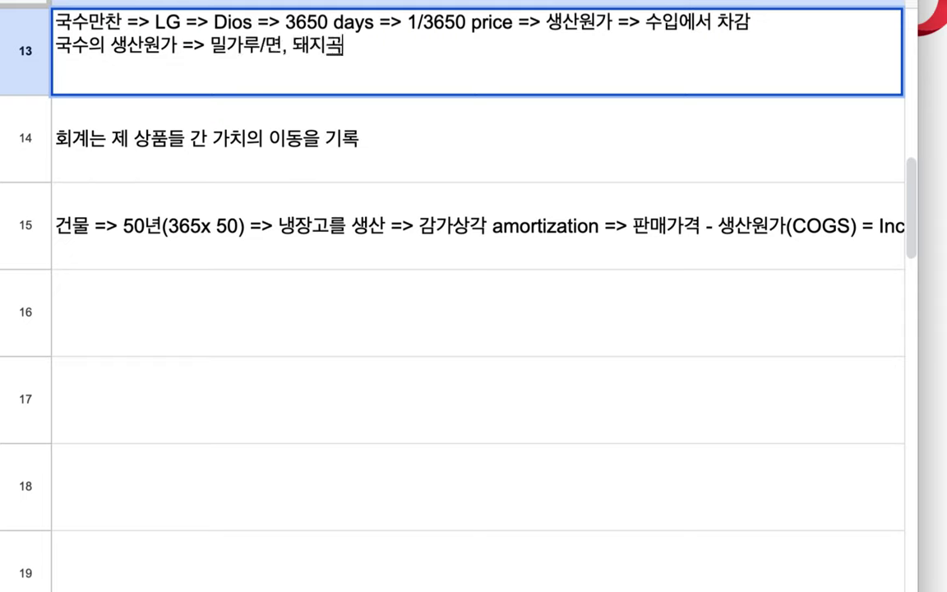
pyautogui.write(' 배추')
pyautogui.write(', 고추가루, 세')
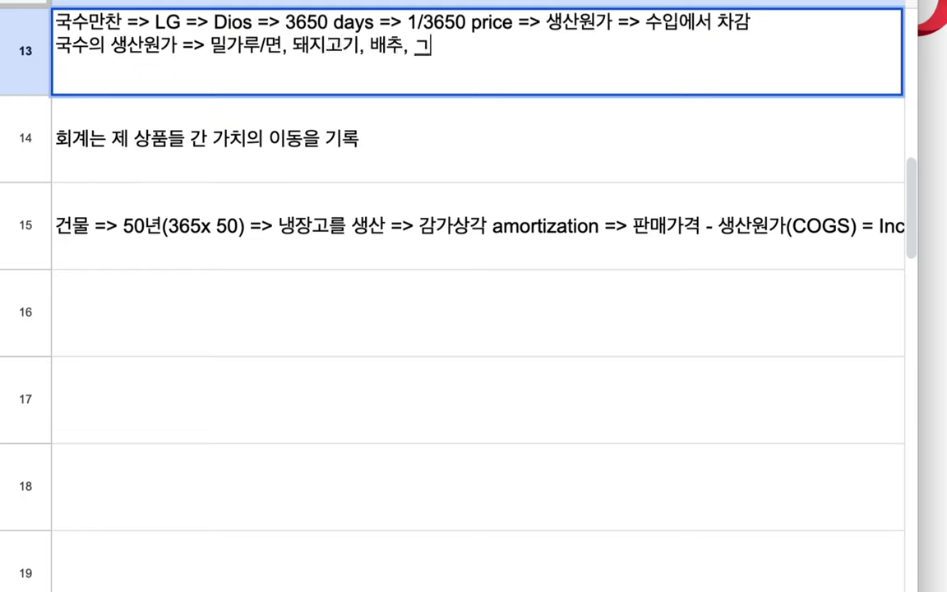
pyautogui.write('탕')
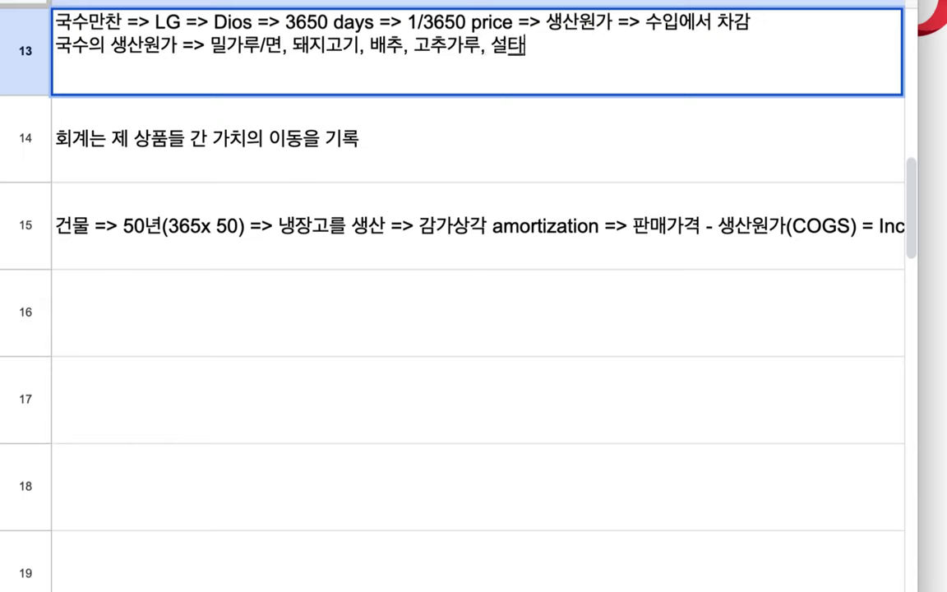
pyautogui.write(', 전기')
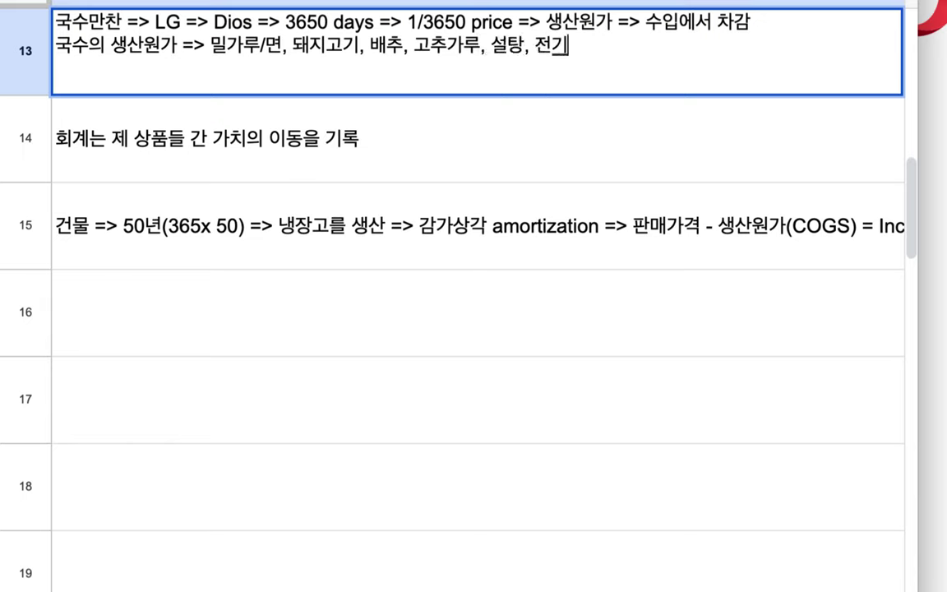
pyautogui.write(', 물, 냉장ㄱ')
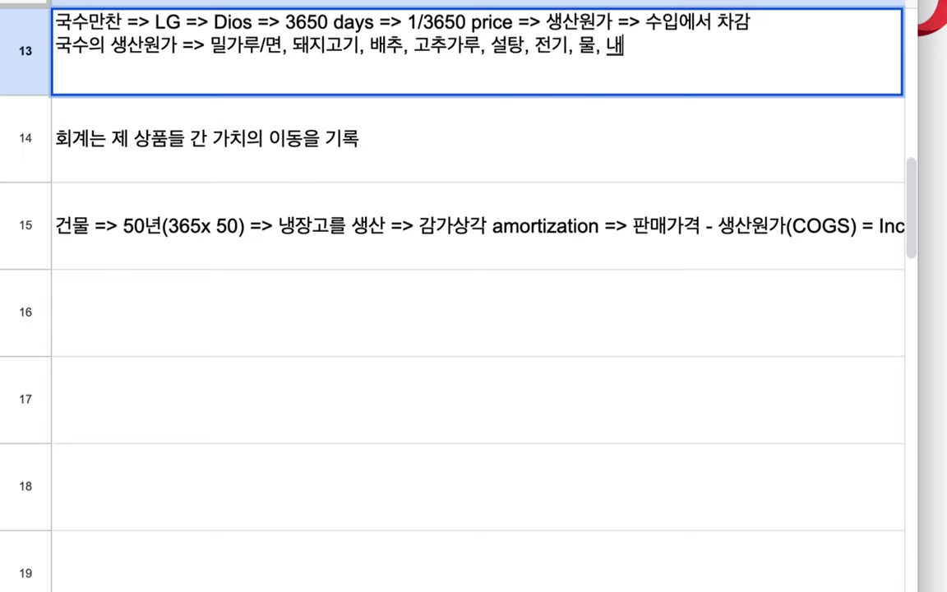
pyautogui.write('고, 건물')
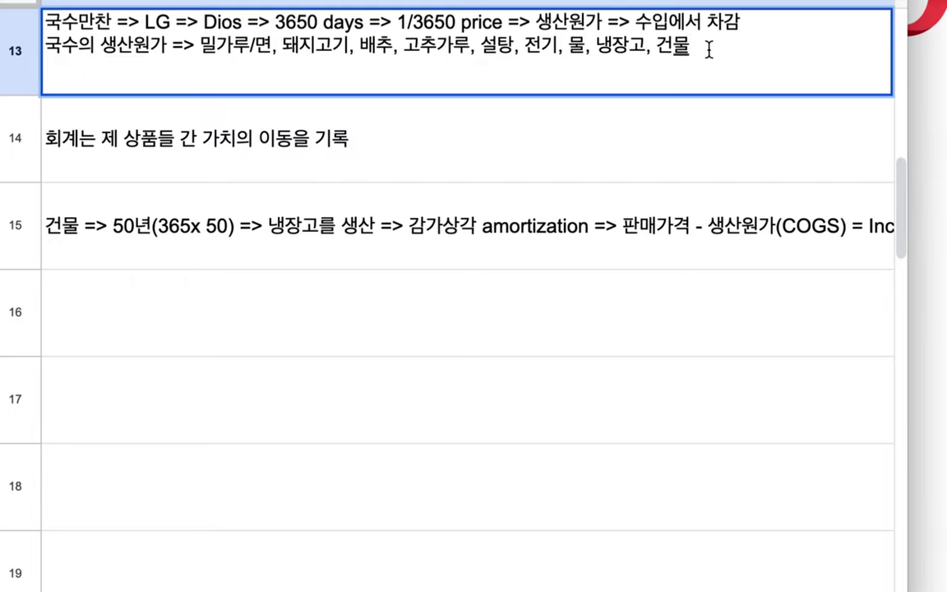
# Add cost figures to the item list: 100 for 밀가루/면, 100 for 돼지고기, 50 for 배추, and 30 after 건물.
pyautogui.moveTo(698, 49); pyautogui.dragTo(208, 46)
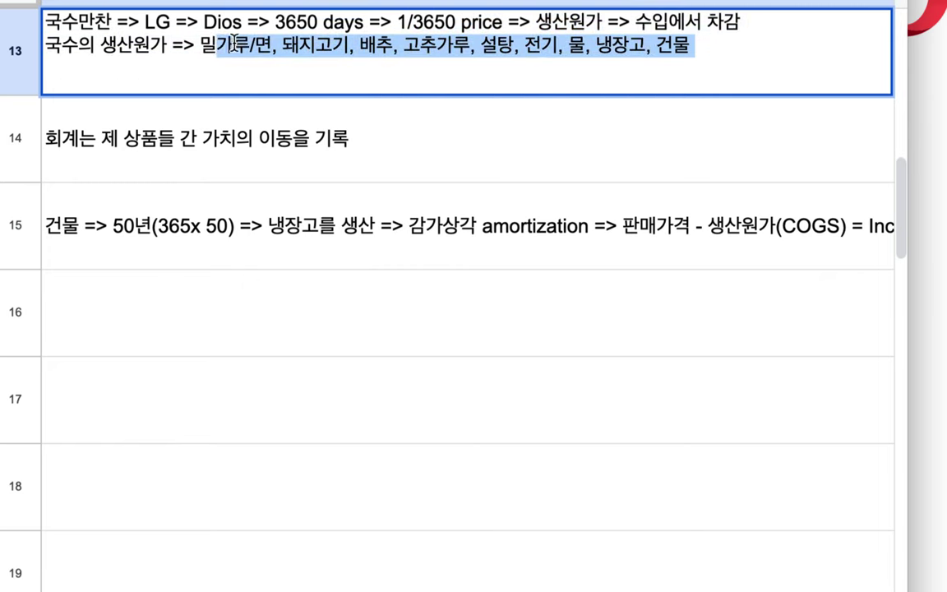
pyautogui.click(271, 48)
pyautogui.write('100')
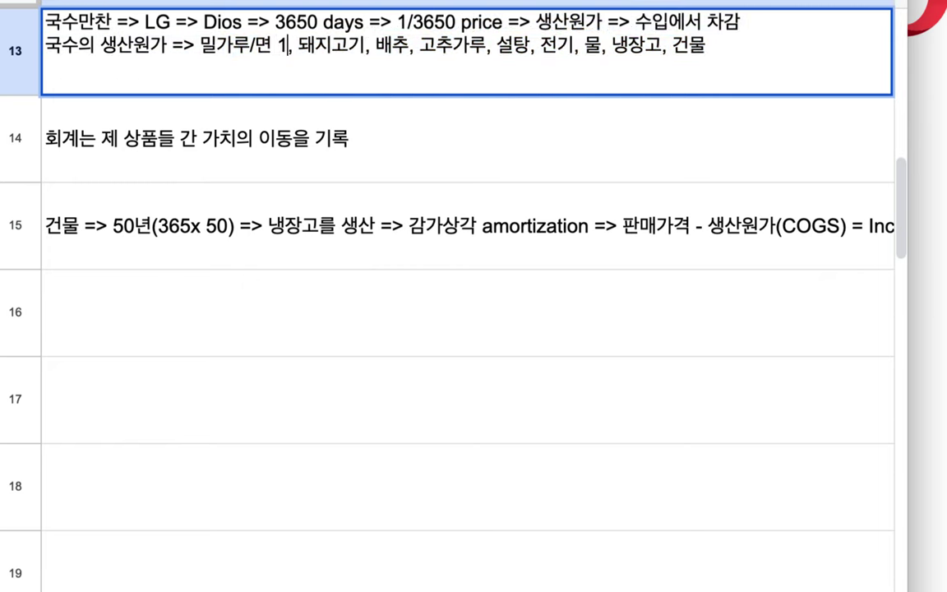
pyautogui.click(384, 46)
pyautogui.write('100')
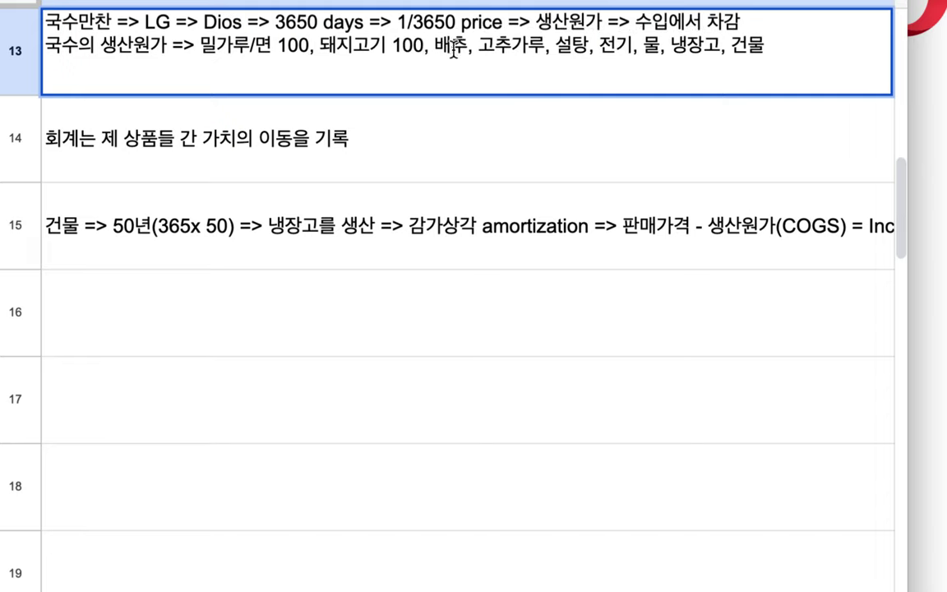
pyautogui.click(465, 51)
pyautogui.write('50')
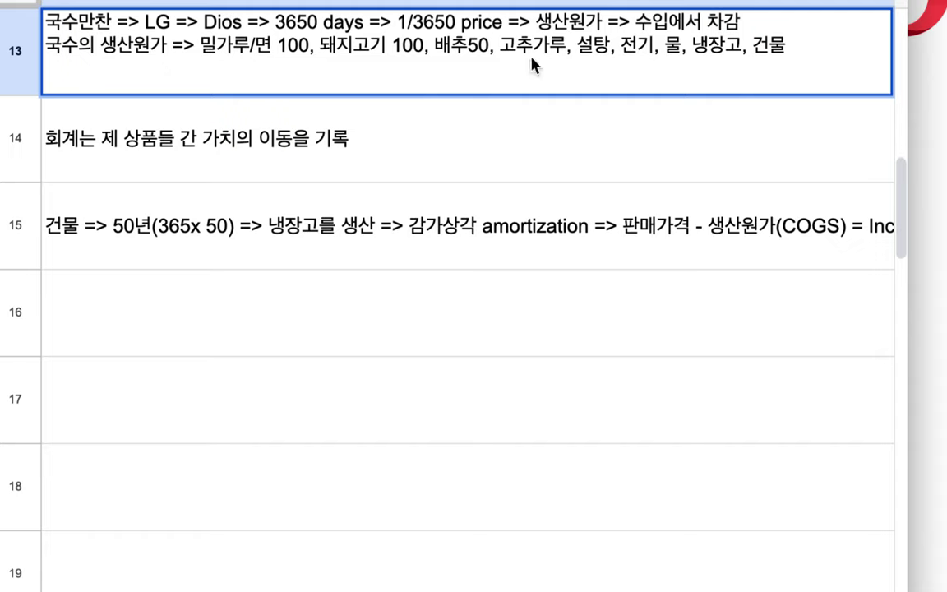
pyautogui.click(799, 42)
pyautogui.write('30')
pyautogui.moveTo(267, 46); pyautogui.dragTo(832, 55)
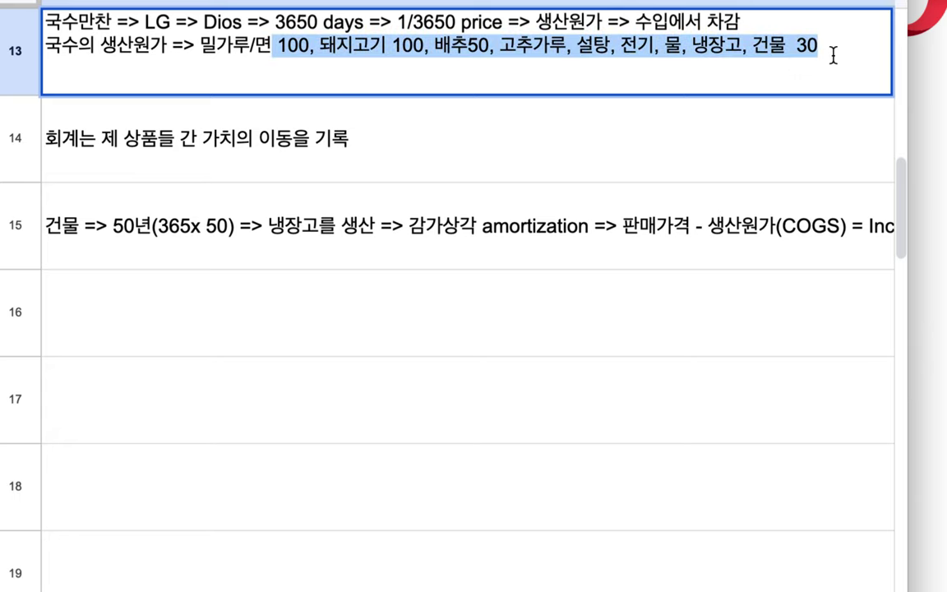
pyautogui.moveTo(184, 47); pyautogui.dragTo(106, 56)
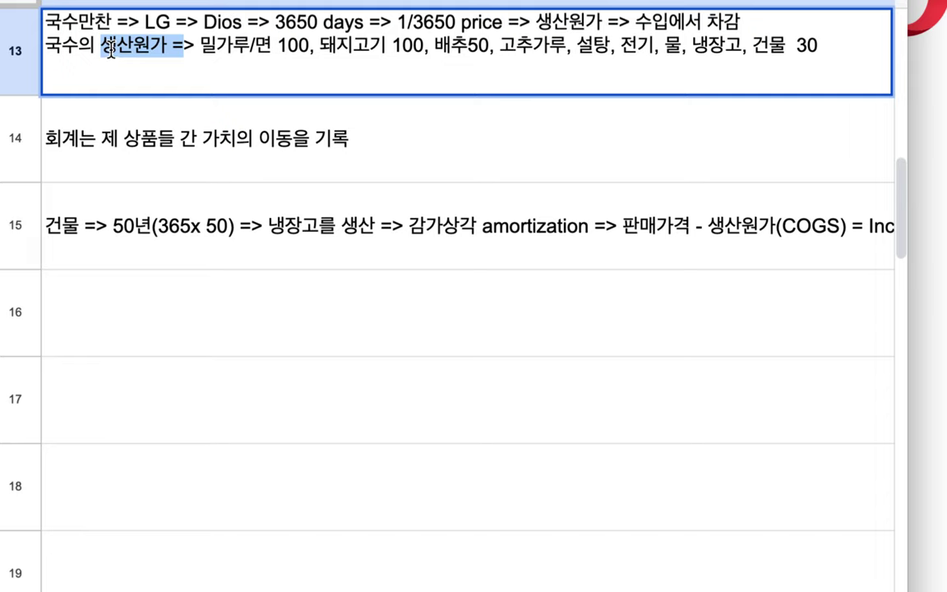
# Append ", 인건비, 보험료" to the end of the cost item list in row 13.
pyautogui.click(813, 51)
pyautogui.write(', 인건')
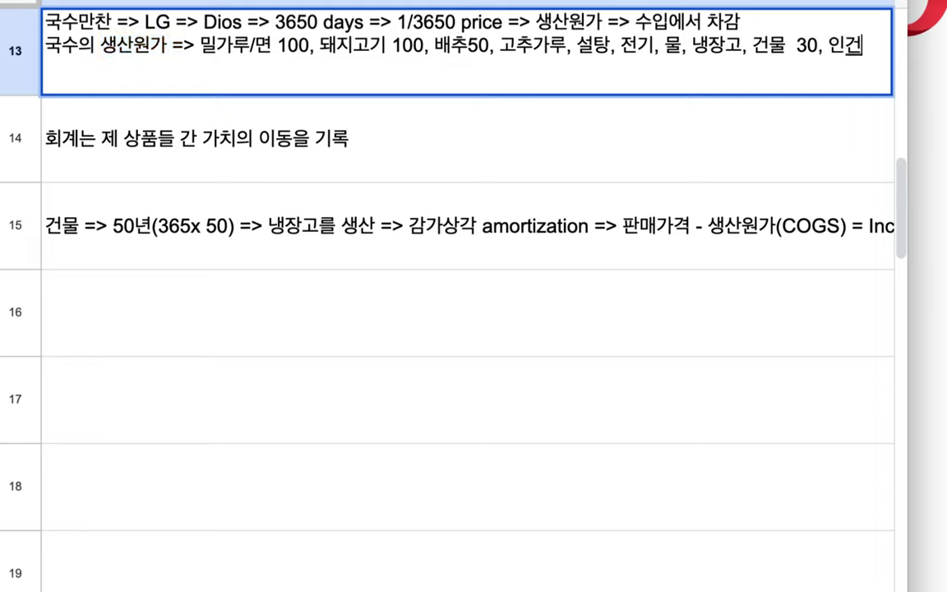
pyautogui.write('비, 보험료')
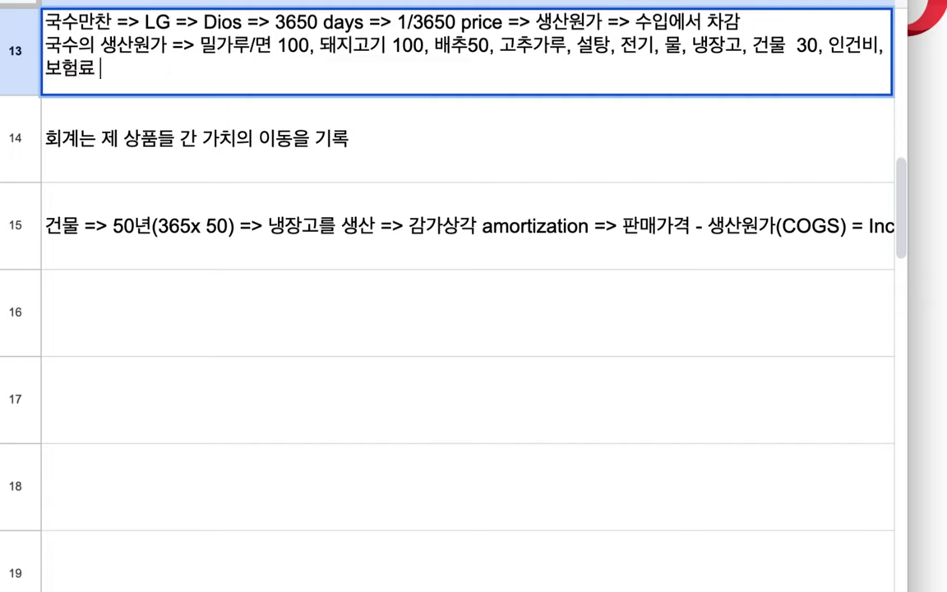
# Extend the row 13 note after 보험료 with "...=> 각 기업의 경리부서".
pyautogui.write(' ...=> 1')
pyautogui.write('ㄱㅏㅣ')
pyautogui.press('BackSpace')
pyautogui.write('ㅣㄱ')
pyautogui.press('BackSpace')
pyautogui.press('BackSpace')
pyautogui.write('ㅐㄱ')
pyautogui.write('기업의 경리부서')
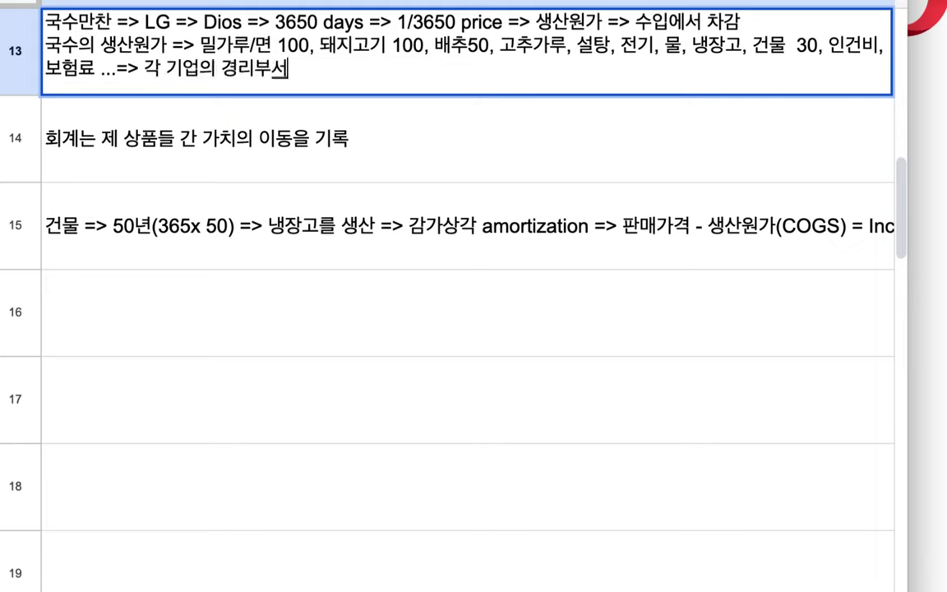
# Finish the row 13 note by adding "=> 회계사, 세무사 => 자동화".
pyautogui.write(' => 회계사, ')
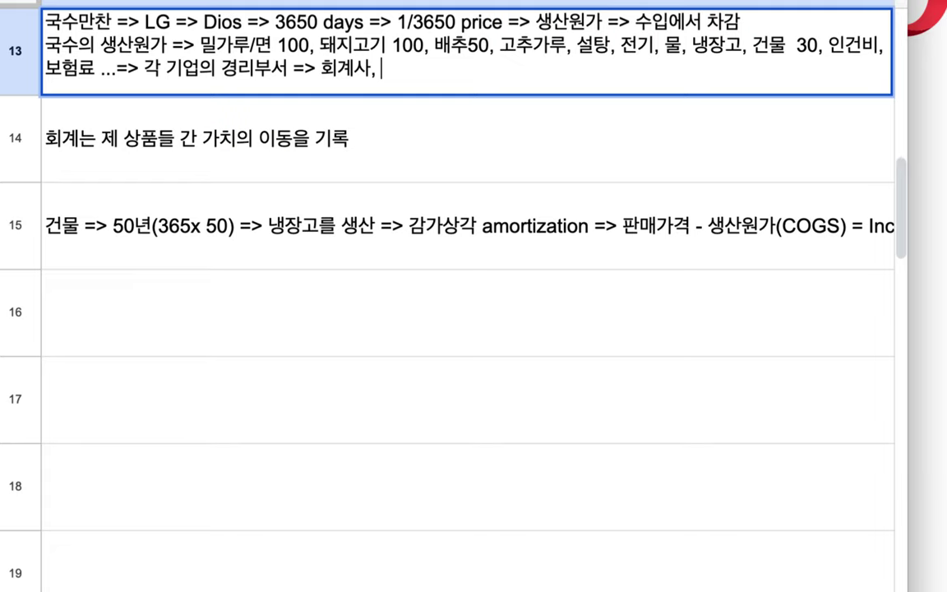
pyautogui.write('세무새')
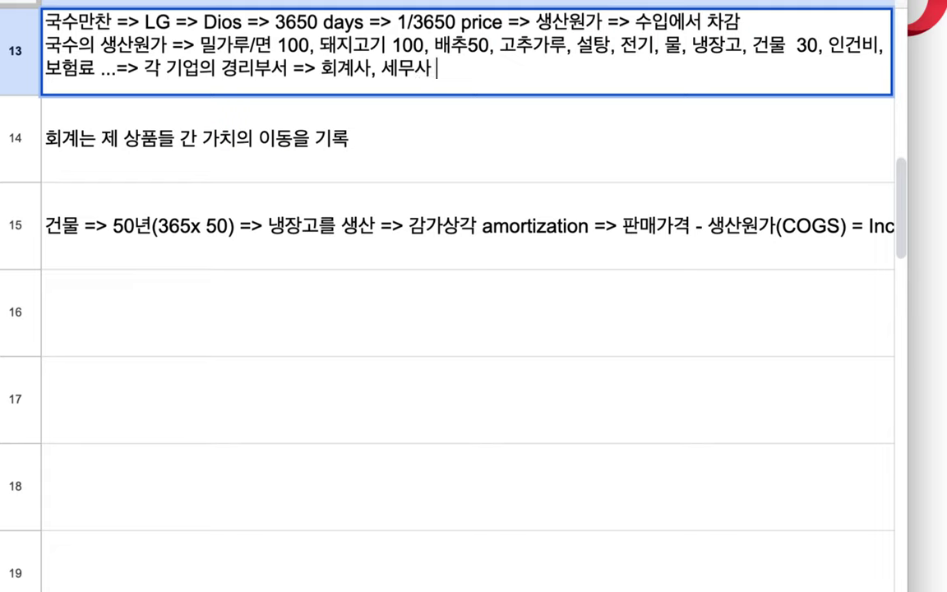
pyautogui.write(' => 자동히')
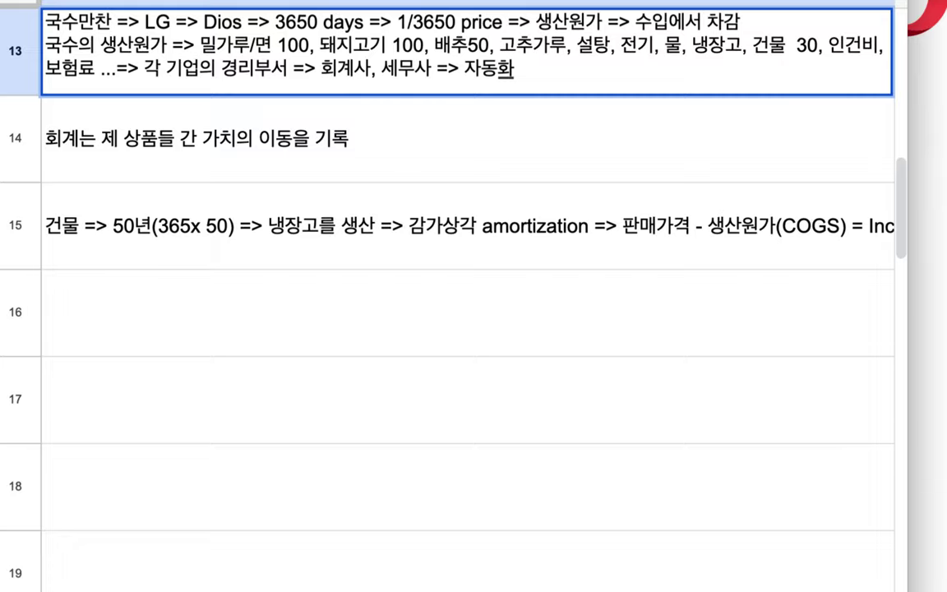
# Switch to the code editor and examine the Dios refrigerator's inventory entry in seeds.exs, including its unit price, tax rate and quantity.
pyautogui.click(748, 233)
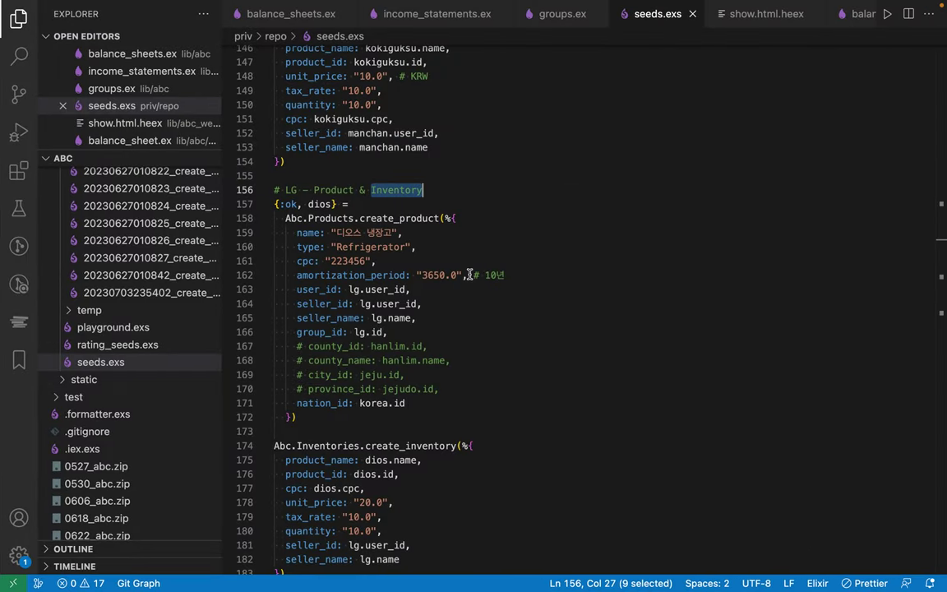
pyautogui.scroll(-5, 469, 274)
pyautogui.scroll(-3, 469, 273)
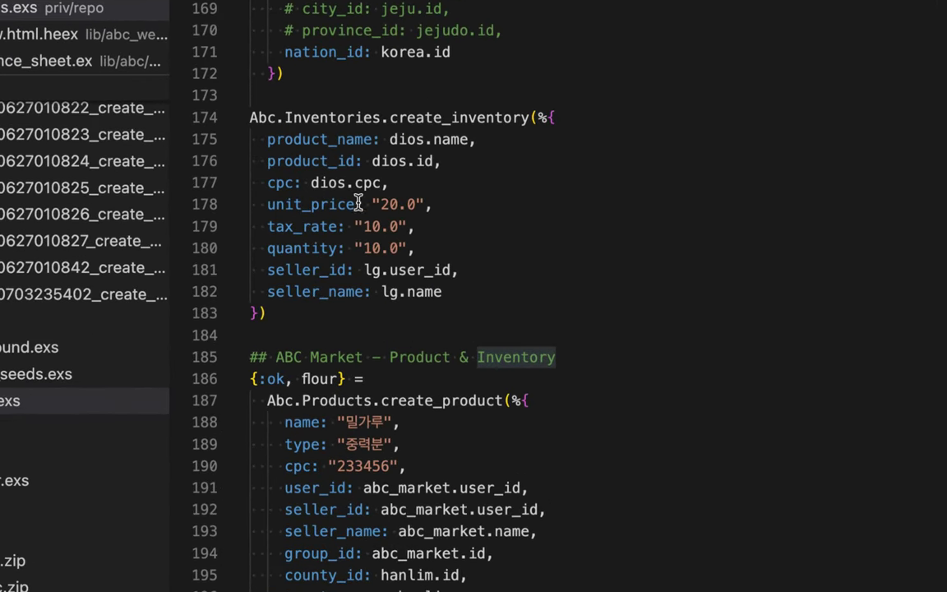
pyautogui.moveTo(327, 247); pyautogui.dragTo(419, 250)
pyautogui.moveTo(370, 204); pyautogui.dragTo(424, 203)
pyautogui.scroll(-1, 427, 202)
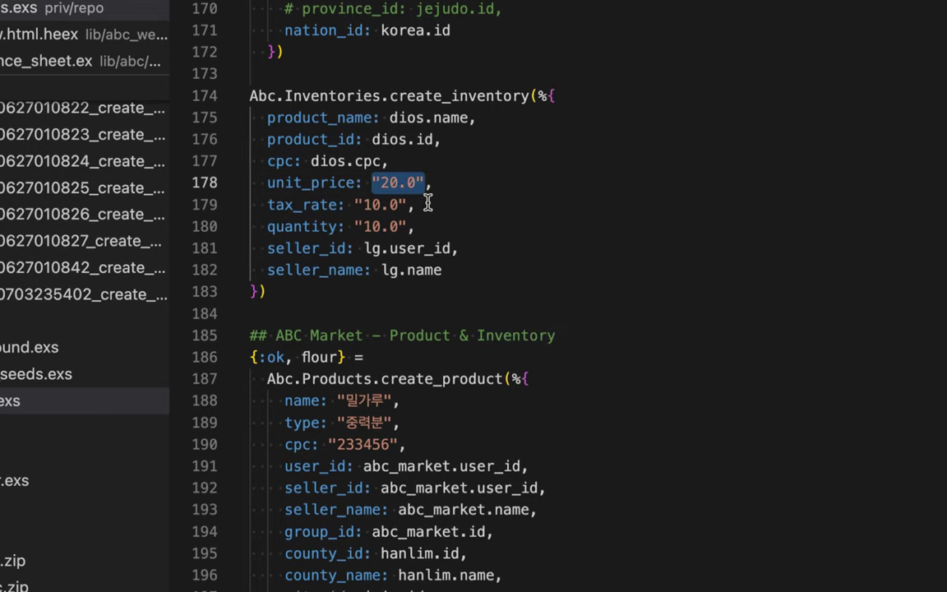
pyautogui.scroll(-3, 426, 203)
pyautogui.click(367, 134)
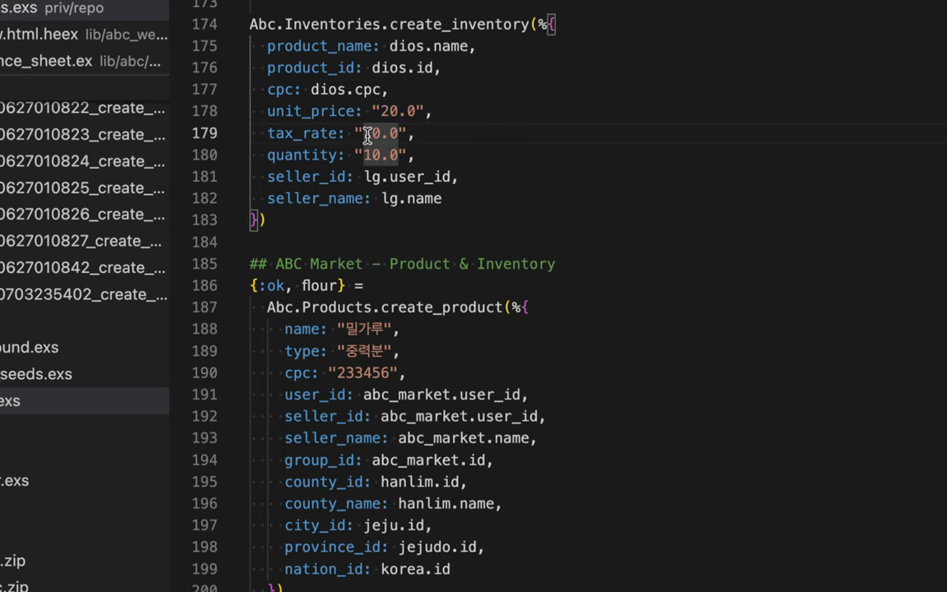
# Examine the ABC Market flour product and its inventory entry in seeds.exs.
pyautogui.scroll(-5, 431, 263)
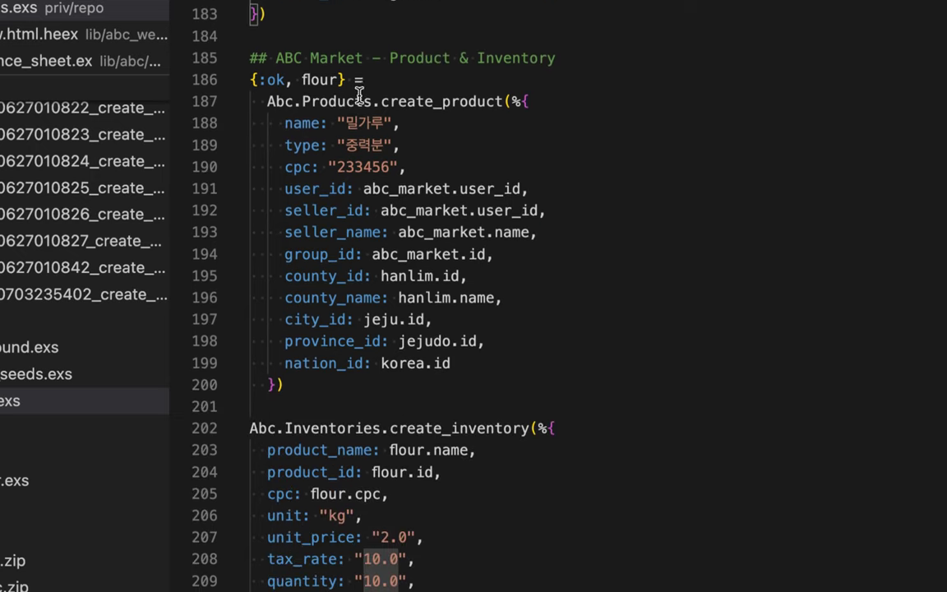
pyautogui.moveTo(337, 123); pyautogui.dragTo(391, 167)
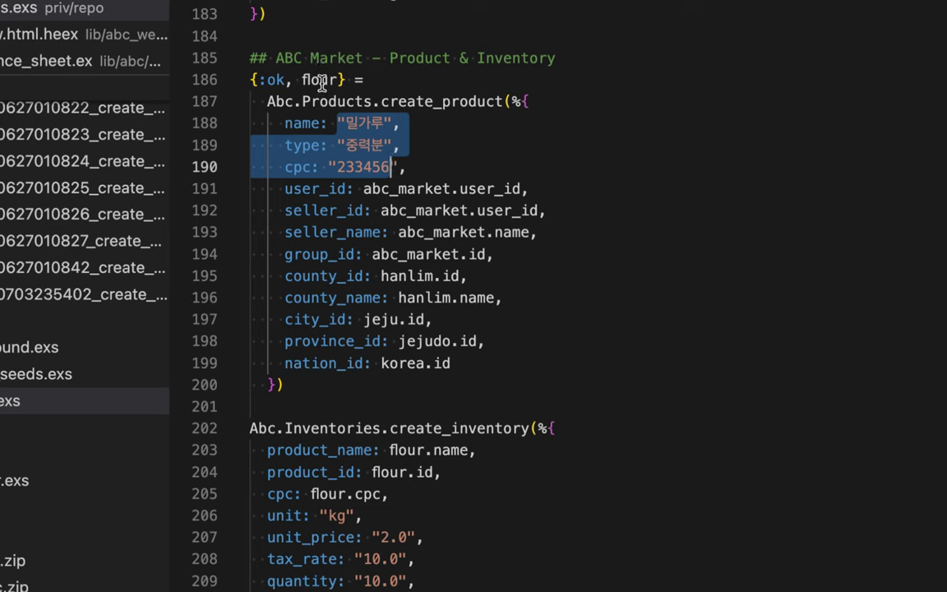
pyautogui.click(336, 80)
pyautogui.scroll(-2, 380, 269)
pyautogui.scroll(-3, 380, 270)
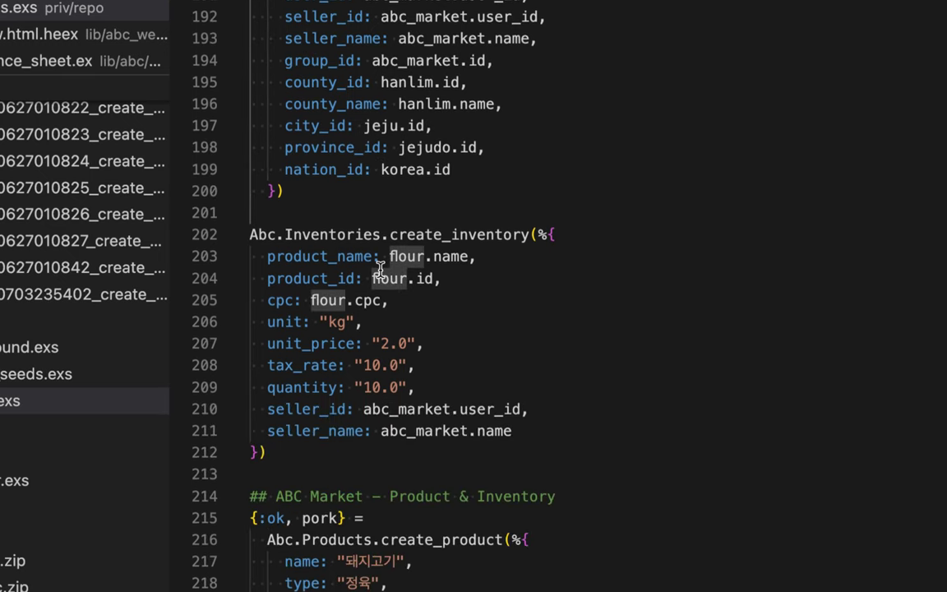
pyautogui.moveTo(373, 204); pyautogui.dragTo(433, 355)
pyautogui.scroll(-1, 435, 354)
# Examine the ABC Market pork product and its inventory entry in seeds.exs, and return to the spreadsheet.
pyautogui.scroll(-7, 435, 353)
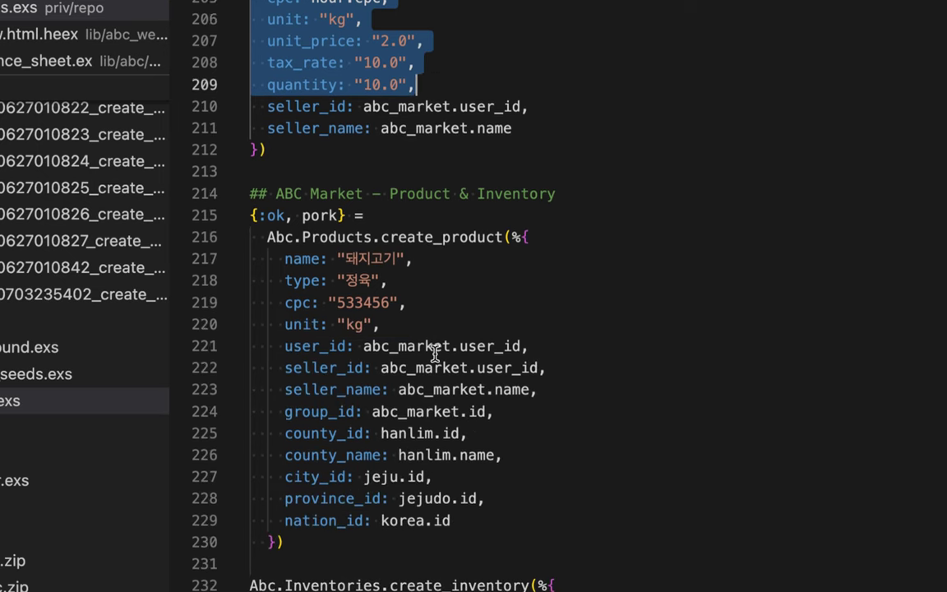
pyautogui.click(345, 176)
pyautogui.moveTo(375, 201); pyautogui.dragTo(401, 306)
pyautogui.scroll(-7, 411, 308)
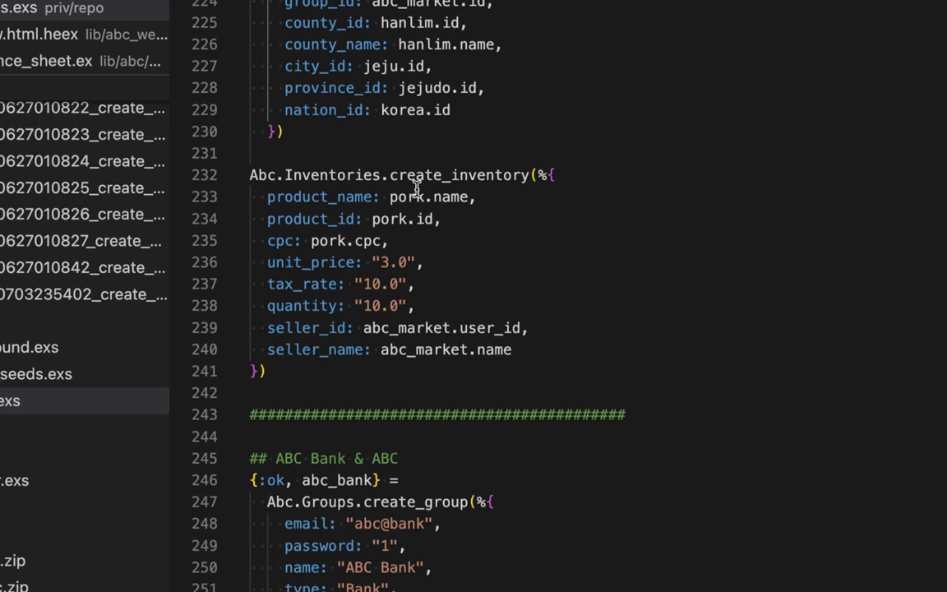
pyautogui.moveTo(416, 197); pyautogui.dragTo(427, 305)
pyautogui.press('super+Tab')
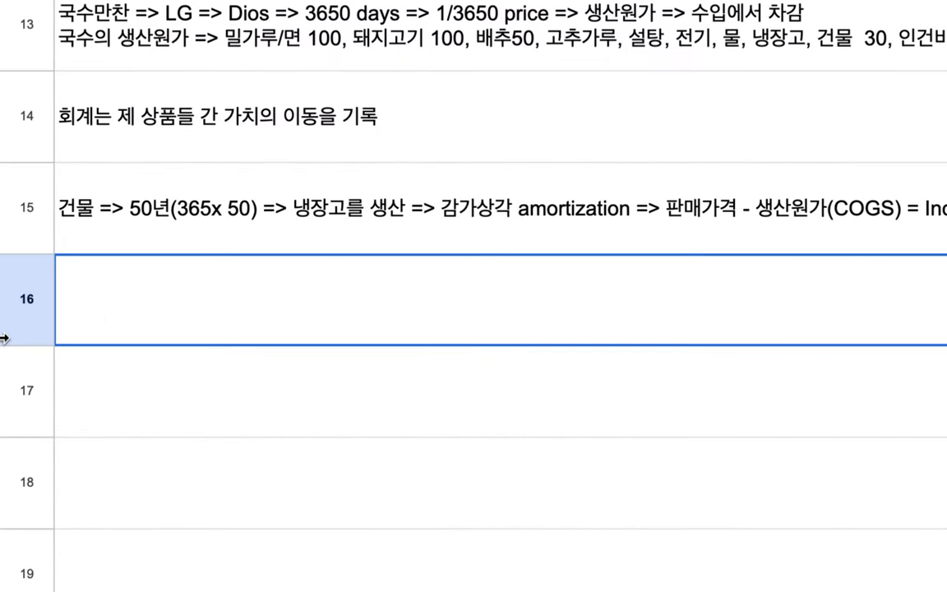
# Start a note in row 16 reading "상품 => 재고, Storage".
pyautogui.doubleClick(55, 300)
pyautogui.write('생품')
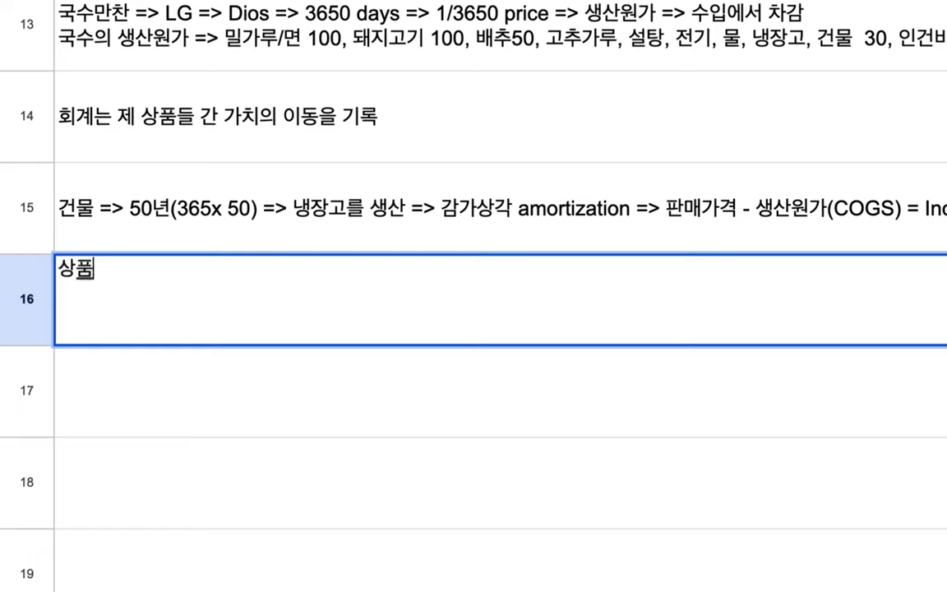
pyautogui.write(' => 재고')
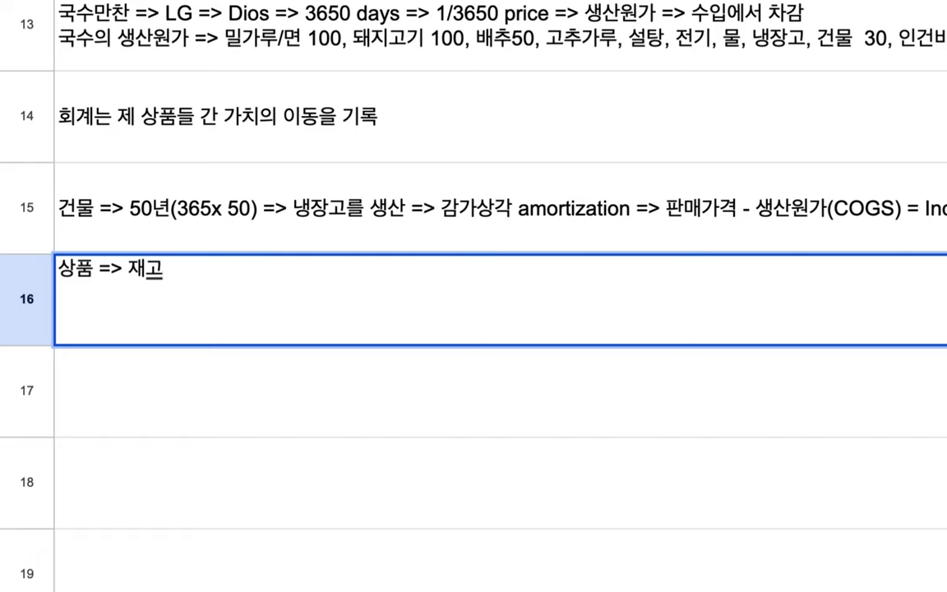
pyautogui.write(', Storage')
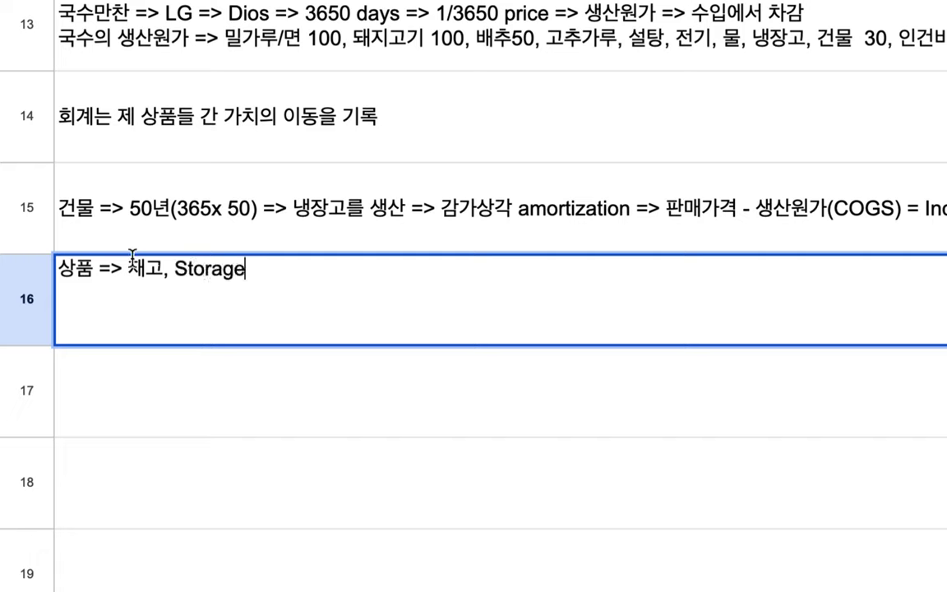
# Reword the row 16 note in English as "Product => Inventory => Storage".
pyautogui.doubleClick(69, 268)
pyautogui.write('Product')
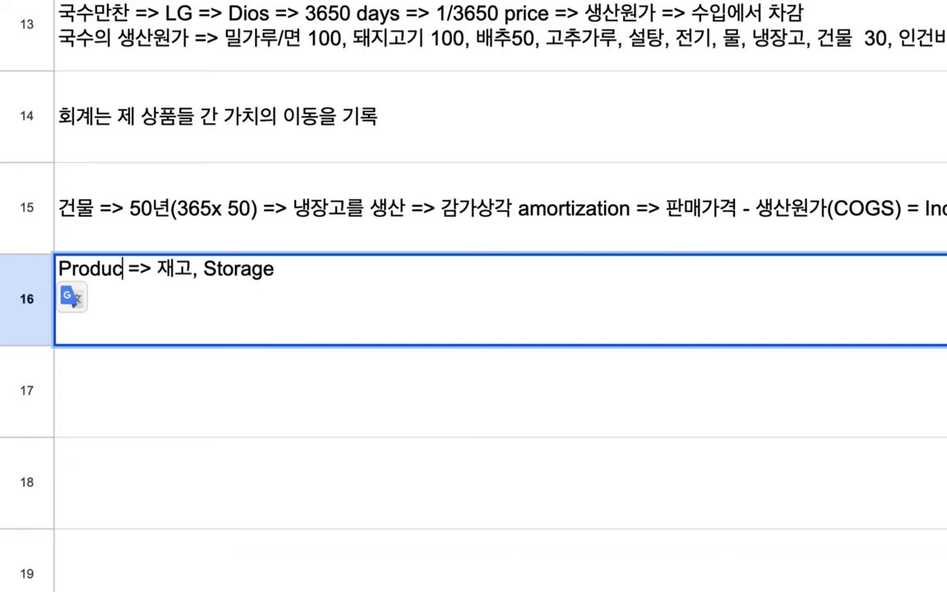
pyautogui.doubleClick(179, 269)
pyautogui.write('Inventory')
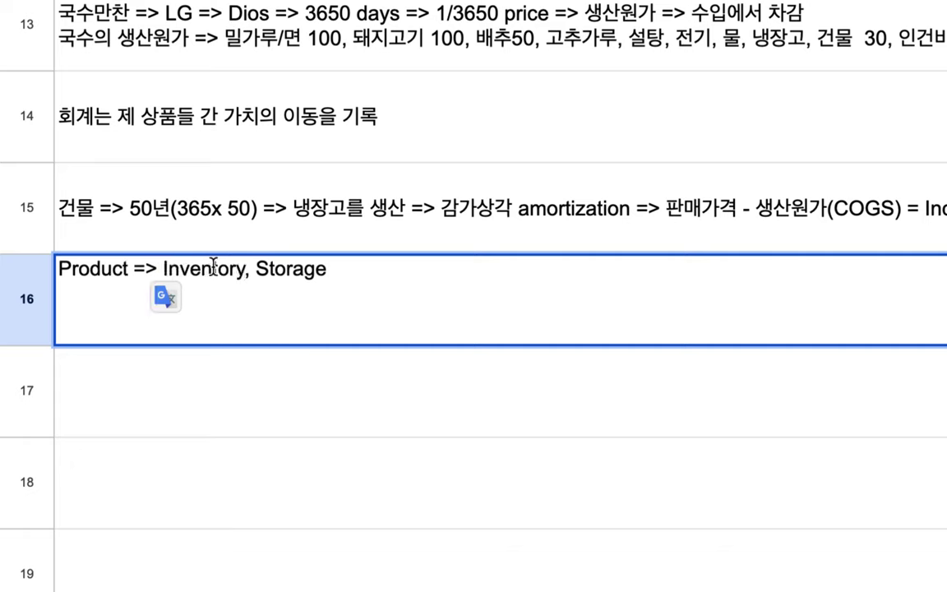
pyautogui.moveTo(164, 268); pyautogui.dragTo(257, 276)
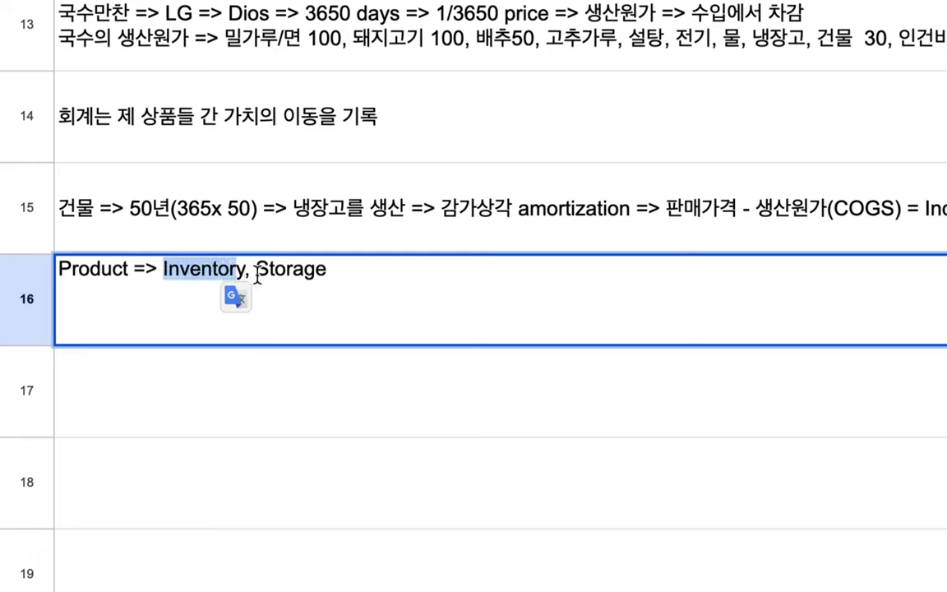
pyautogui.click(247, 269)
pyautogui.press('BackSpace')
pyautogui.write('=> Storage')
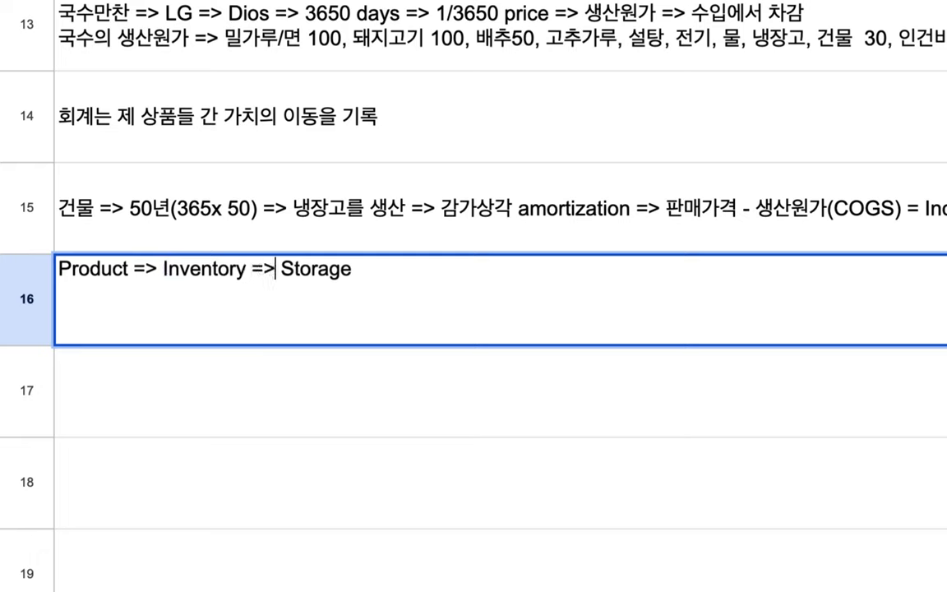
# Add ", Consumption" after "Storage" in the row 16 note.
pyautogui.write(', Sonsu')
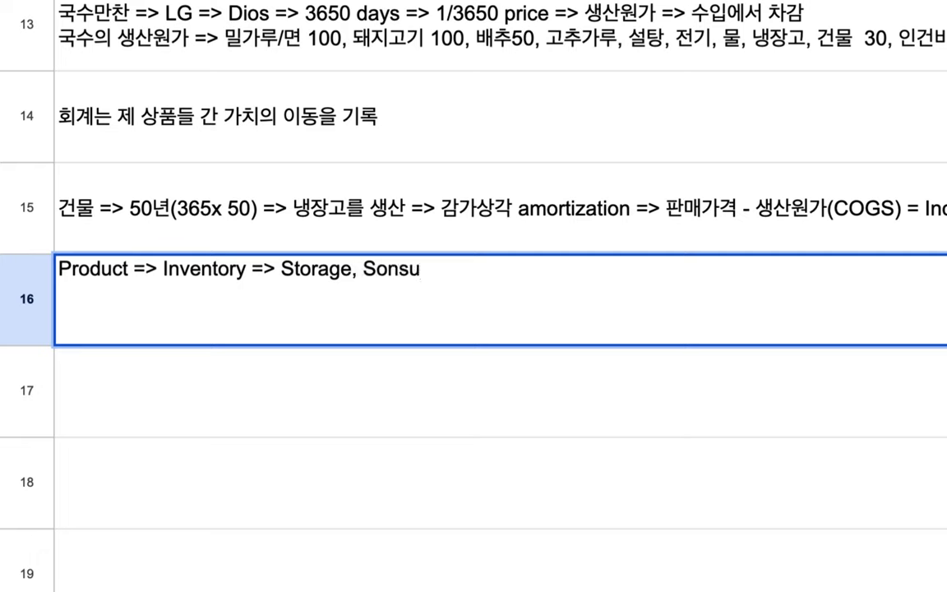
pyautogui.press('BackSpace')
pyautogui.press('BackSpace')
pyautogui.press('BackSpace')
pyautogui.press('BackSpace')
pyautogui.press('BackSpace')
pyautogui.write('Consumption')
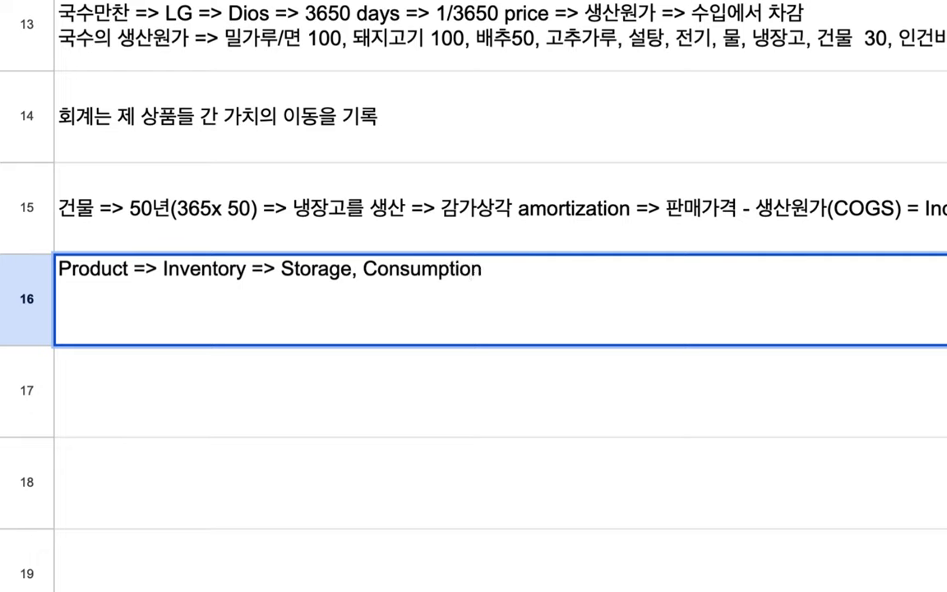
# Insert "Producer =>" in front of "Product" at the start of the row 16 note.
pyautogui.doubleClick(327, 268)
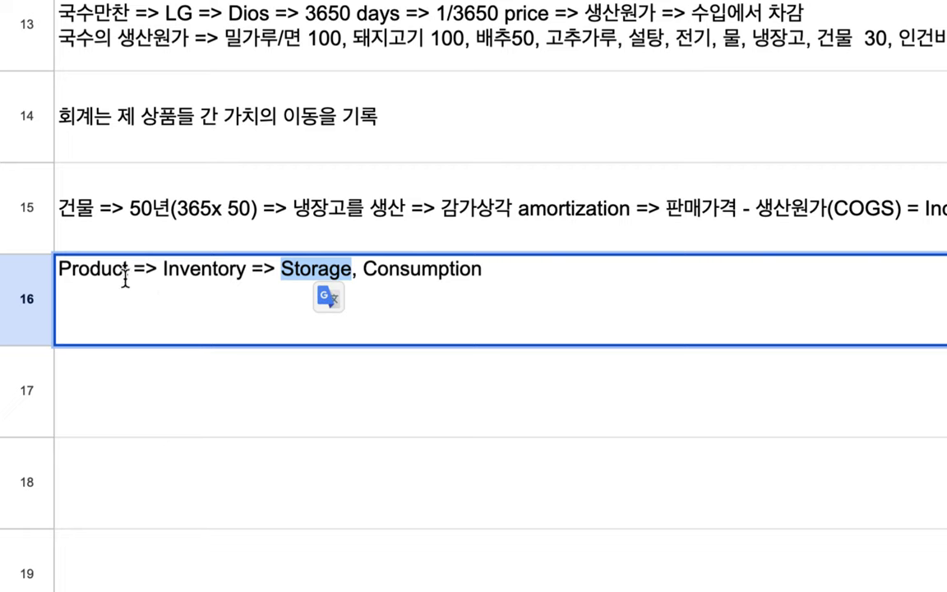
pyautogui.click(74, 269)
pyautogui.write('생산사')
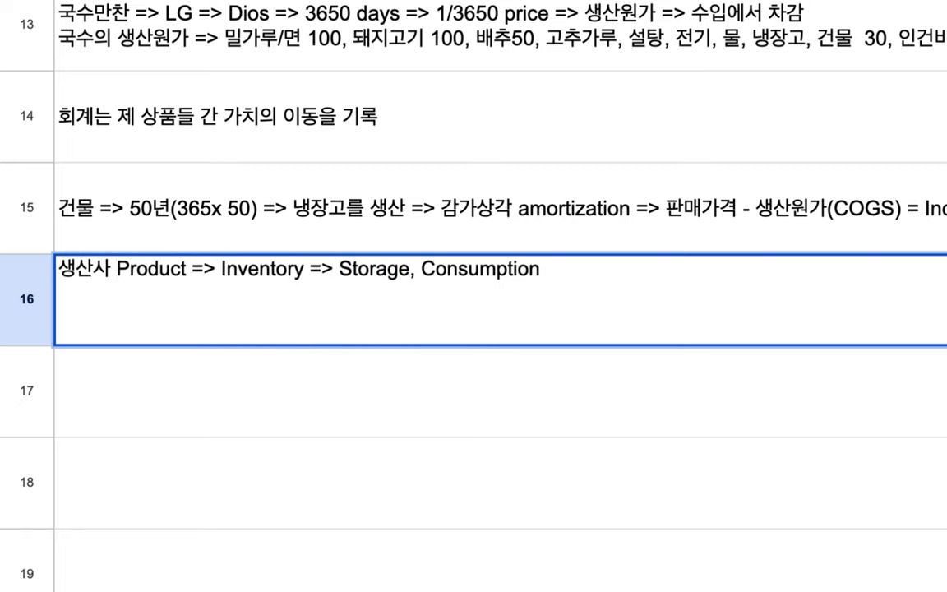
pyautogui.press('BackSpace')
pyautogui.press('BackSpace')
pyautogui.press('BackSpace')
pyautogui.press('BackSpace')
pyautogui.write('Produ')
pyautogui.write('cdeProduct')
pyautogui.press('BackSpace')
pyautogui.press('BackSpace')
pyautogui.press('BackSpace')
pyautogui.write('er =>')
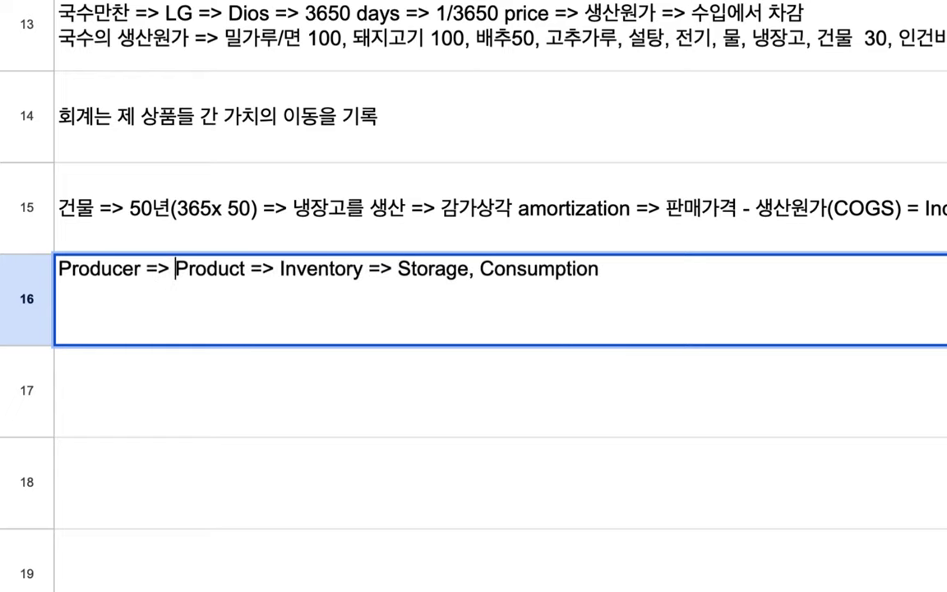
# Insert "유통 기간, 가격, 할인률....+" before "Inventory" in the row 16 note.
pyautogui.moveTo(175, 271); pyautogui.dragTo(248, 280)
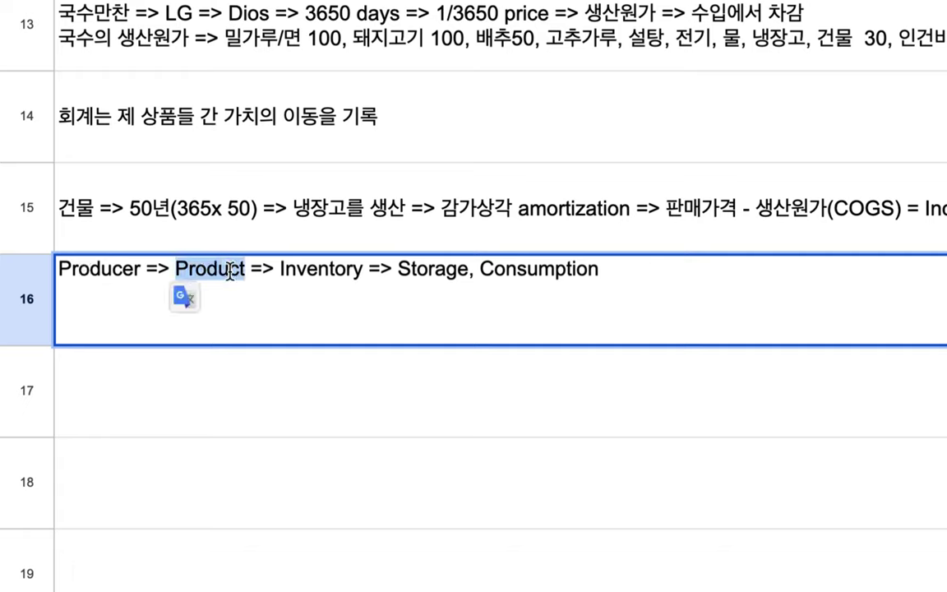
pyautogui.click(277, 271)
pyautogui.write('d')
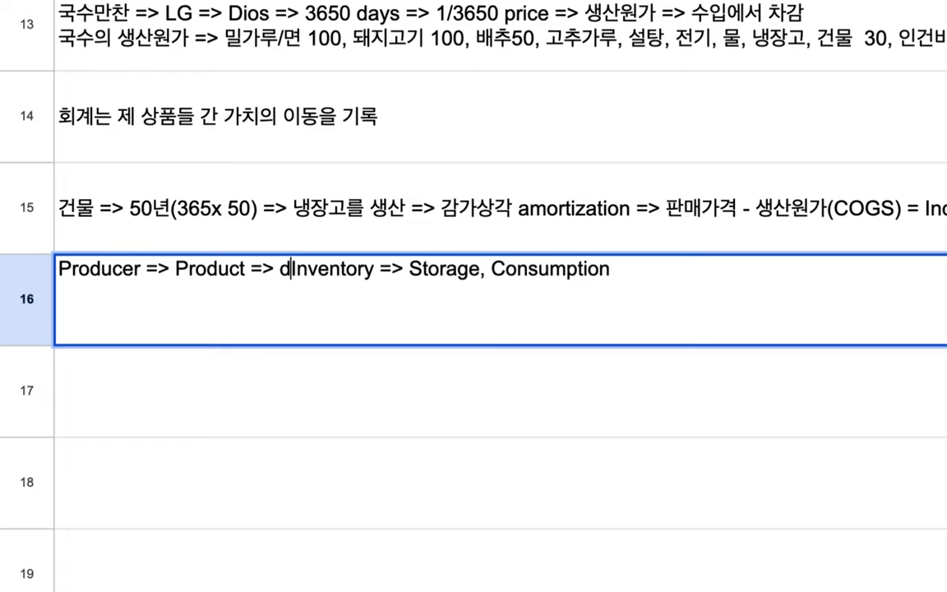
pyautogui.press('BackSpace')
pyautogui.write('유통 기간')
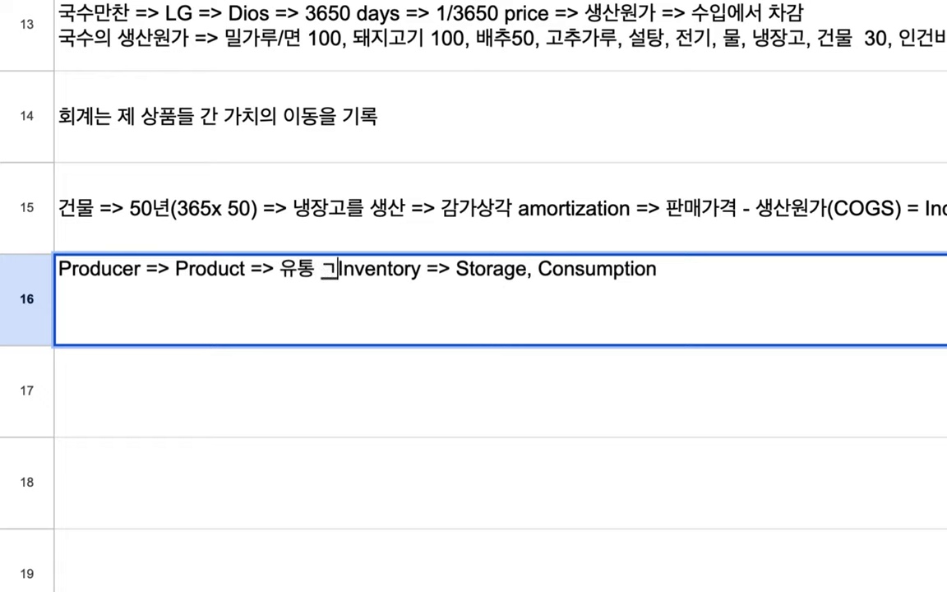
pyautogui.write(', 가격')
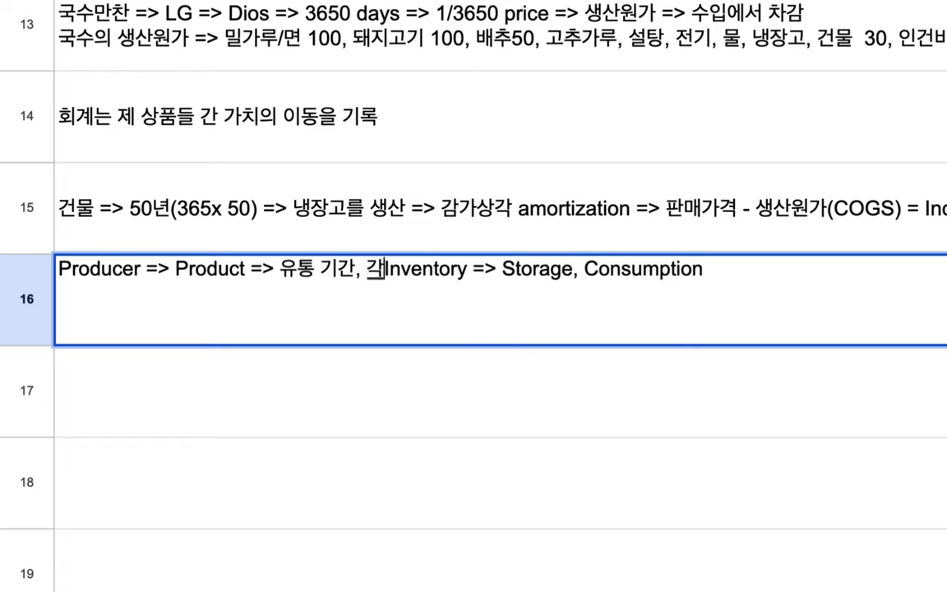
pyautogui.write(',')
pyautogui.write('할인률')
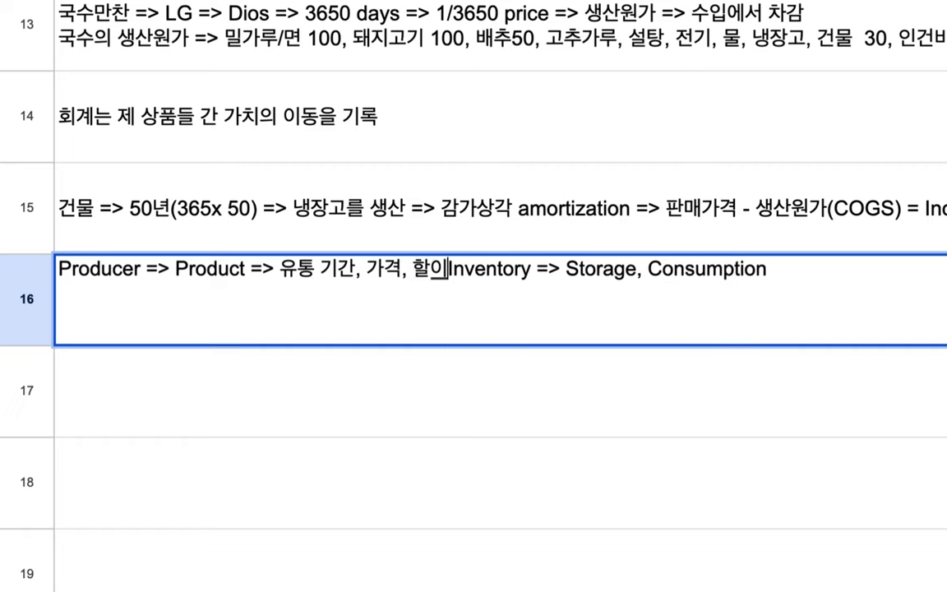
pyautogui.write('....')
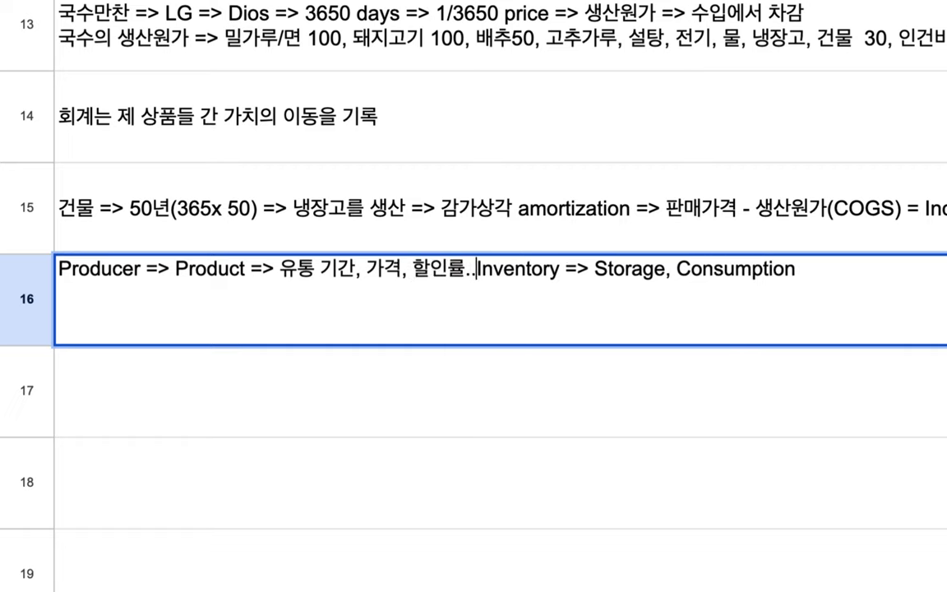
pyautogui.write('+')
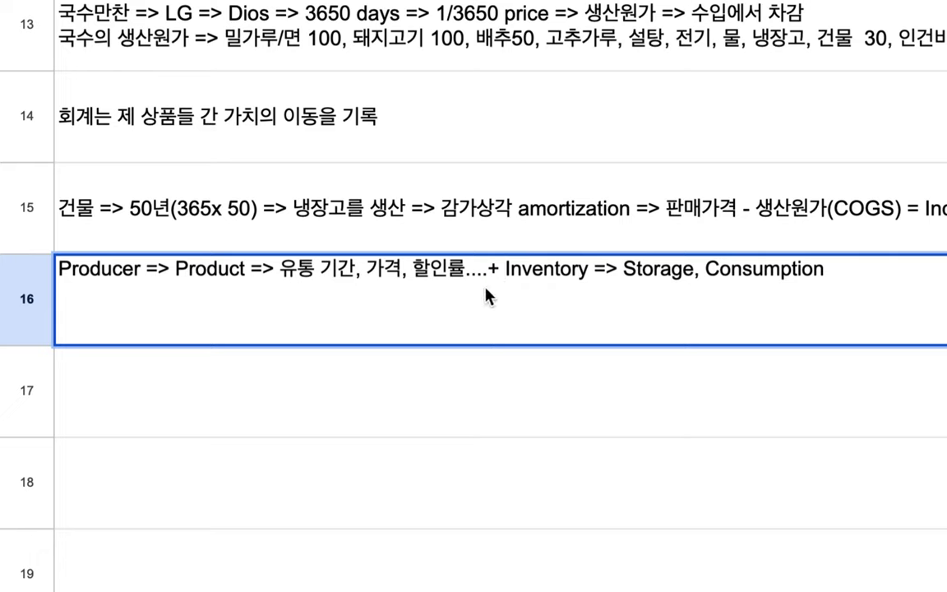
# Insert "Consumer =>" before "Storage" in the row 16 note.
pyautogui.click(620, 275)
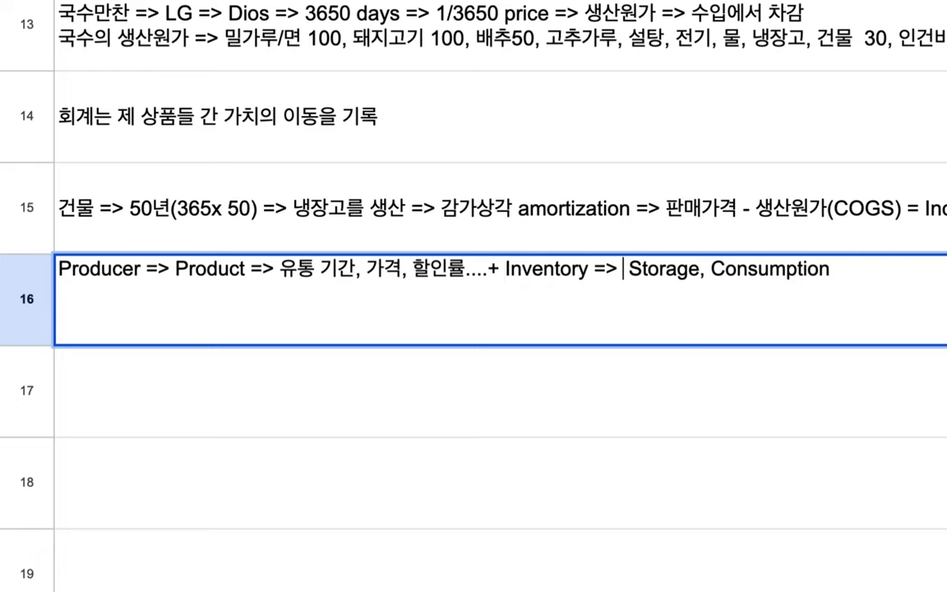
pyautogui.write('Consumer')
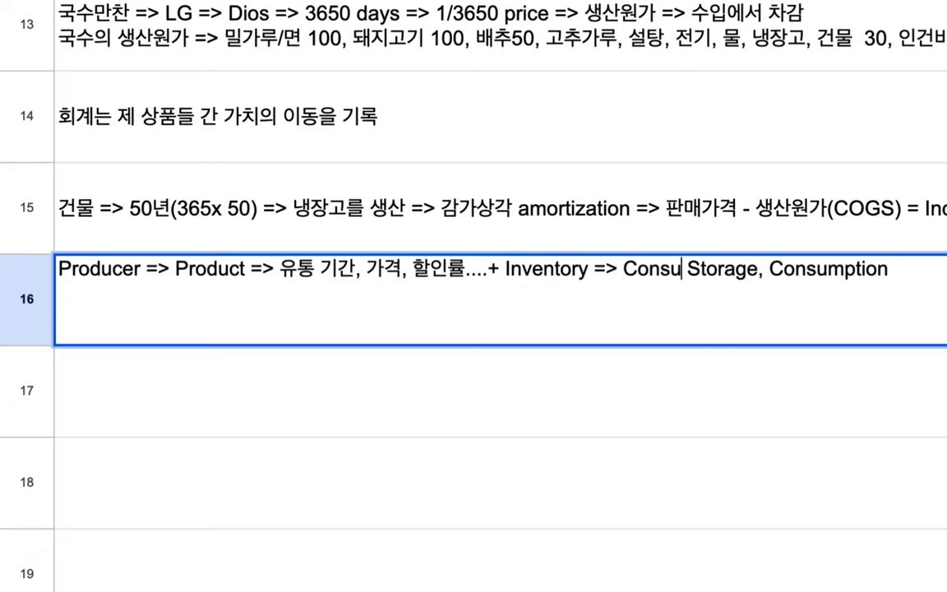
pyautogui.write(' =>')
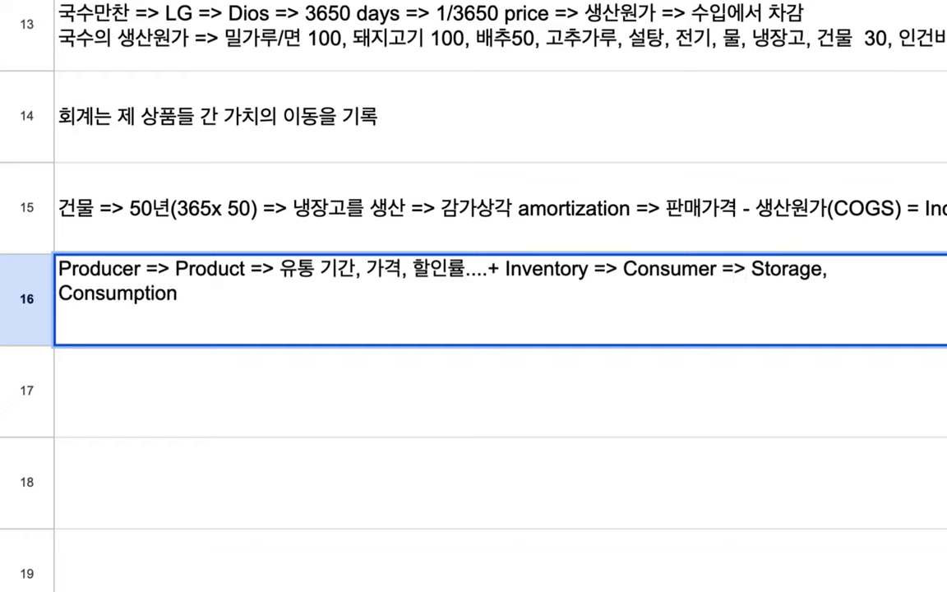
# Extend the row 16 note after "Consumption" with "=> Producer => Product =>".
pyautogui.doubleClick(822, 271)
pyautogui.click(170, 294)
pyautogui.write('=> Producer')
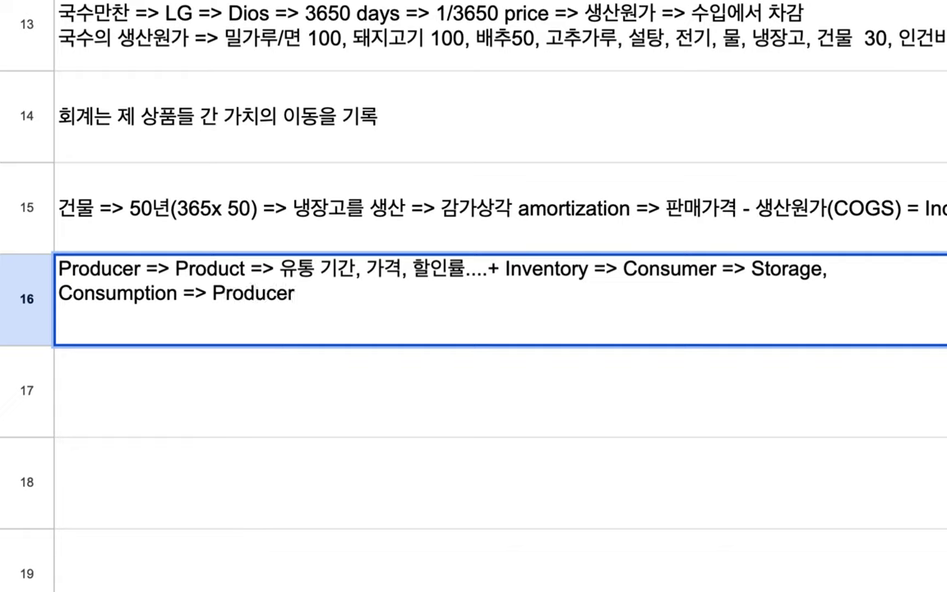
pyautogui.write(' => Product =>')
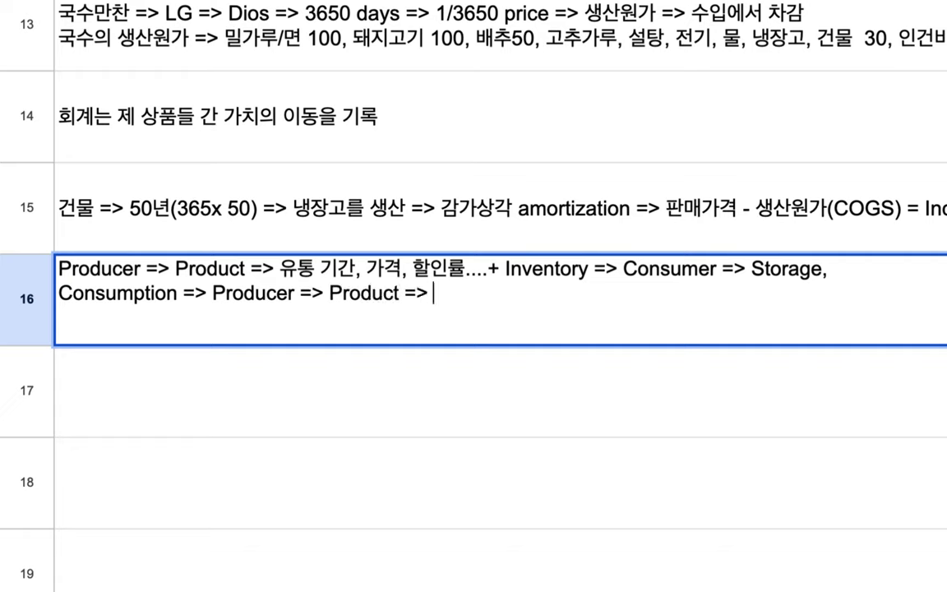
# Copy "유통 기간, 가격, 할인률....+ Inventory =>" from the row 16 note and paste it at the note's end.
pyautogui.moveTo(280, 269); pyautogui.dragTo(612, 280)
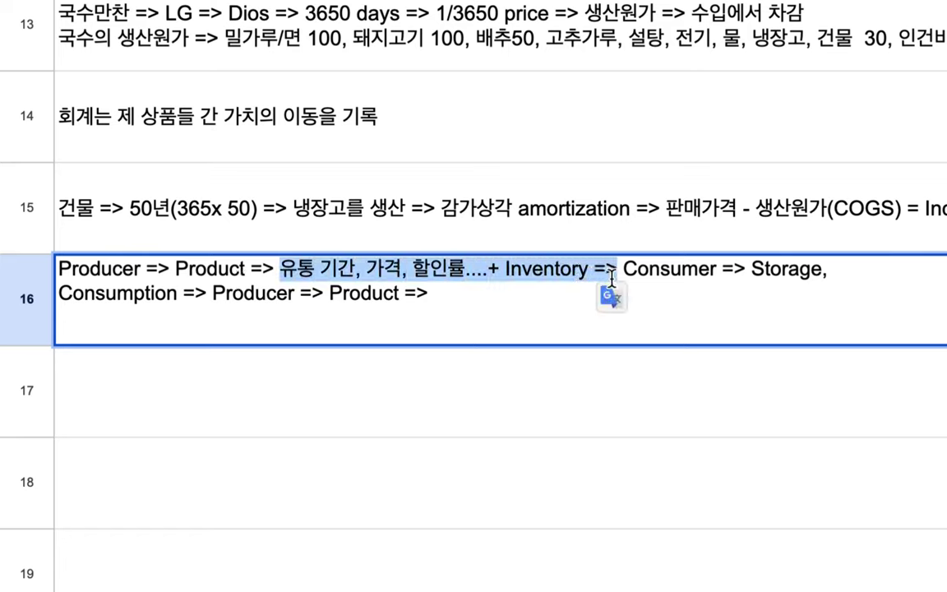
pyautogui.hotkey('ctrl', 'c')
pyautogui.click(503, 302)
pyautogui.hotkey('ctrl', 'v')
# Finish the row 16 note by adding "... == 시장".
pyautogui.write('..')
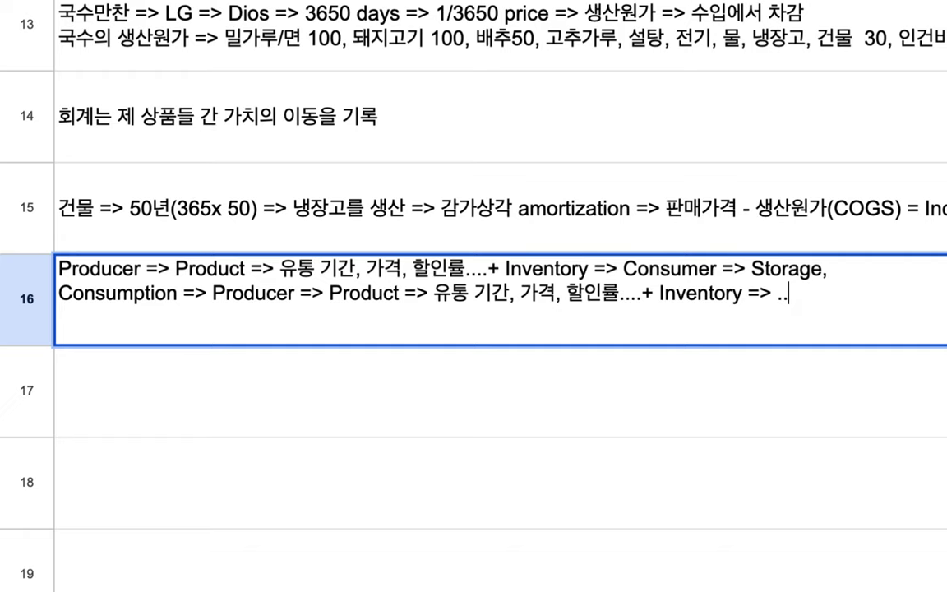
pyautogui.write('. == tlw')
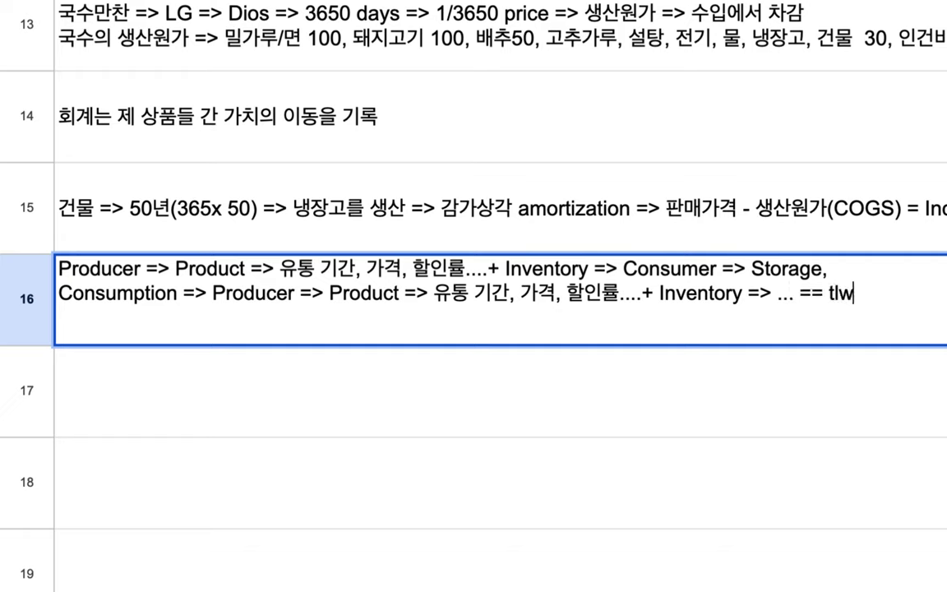
pyautogui.press('BackSpace')
pyautogui.press('BackSpace')
pyautogui.press('BackSpace')
pyautogui.write('시장')
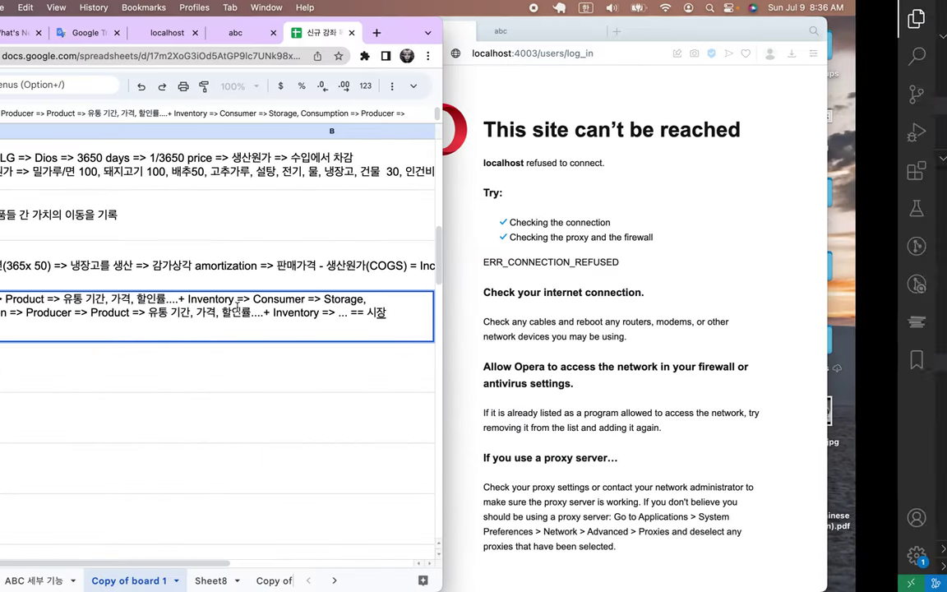
# Switch to the code editor and examine the ABC Bank group entry in seeds.exs, including its hansupul_id field.
pyautogui.press('super+Tab')
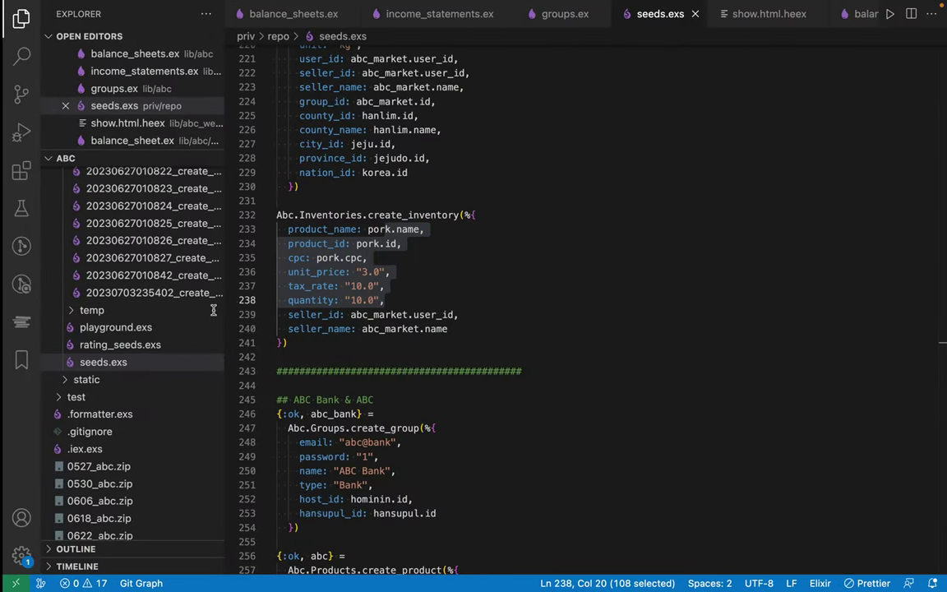
pyautogui.scroll(-5, 364, 382)
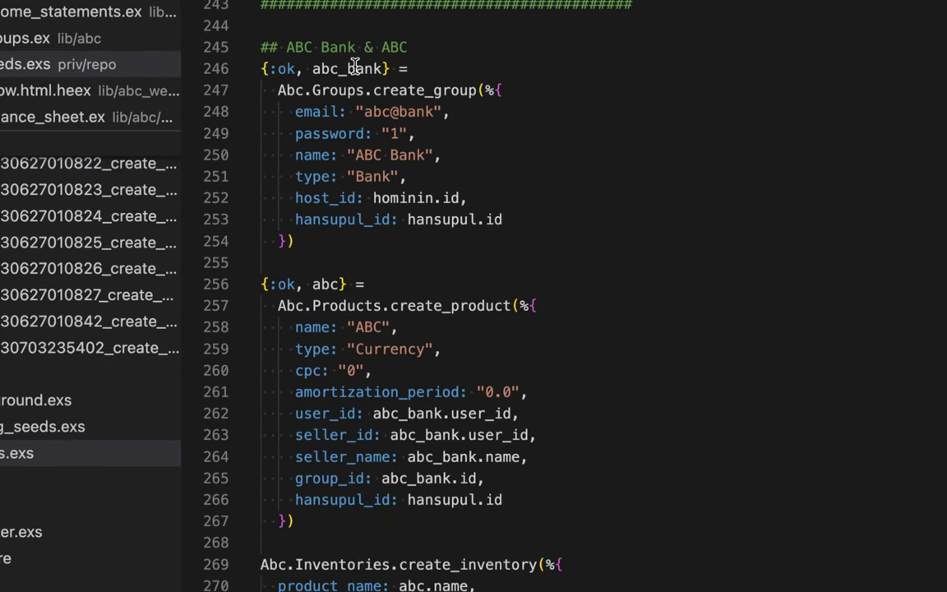
pyautogui.doubleClick(355, 67)
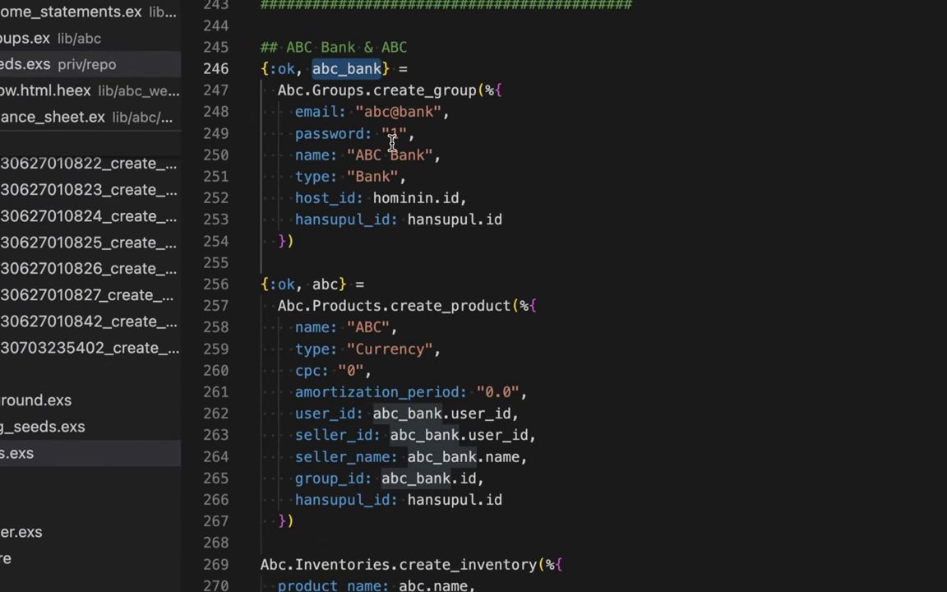
pyautogui.click(323, 217)
pyautogui.moveTo(322, 218); pyautogui.dragTo(397, 219)
pyautogui.scroll(-2, 398, 224)
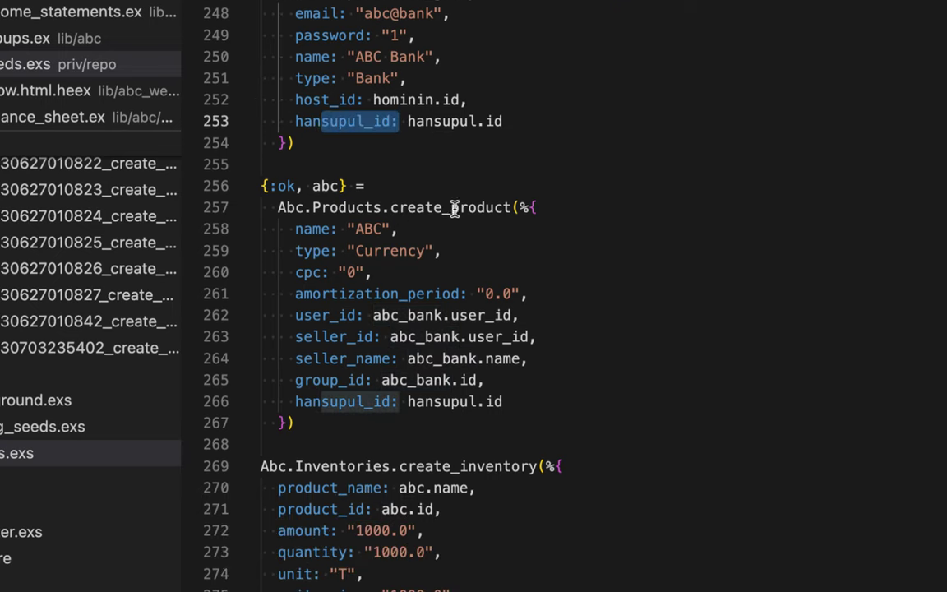
# Examine the ABC product entry created for ABC Bank in seeds.exs, including its name and Currency type.
pyautogui.doubleClick(345, 207)
pyautogui.click(353, 232)
pyautogui.doubleClick(359, 230)
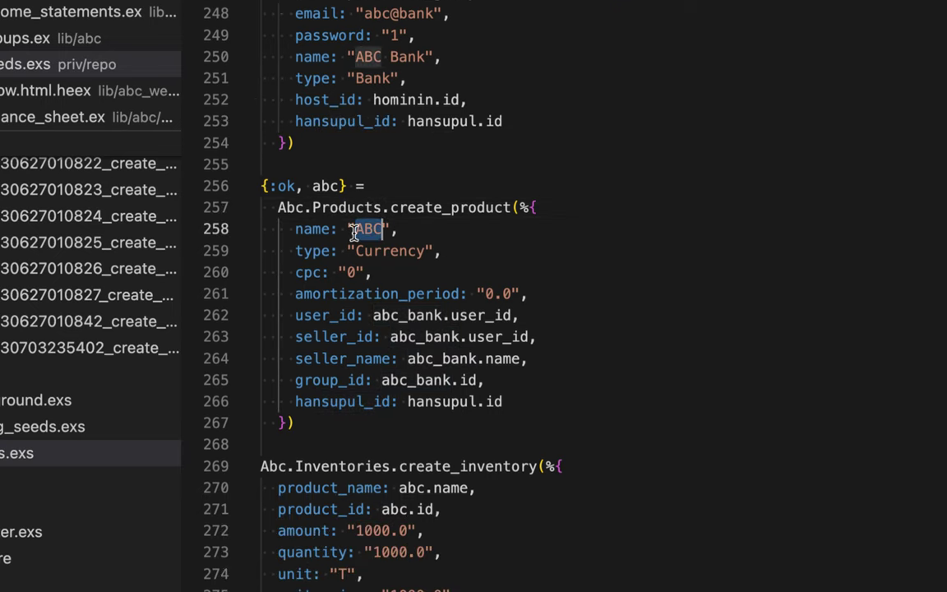
pyautogui.doubleClick(389, 250)
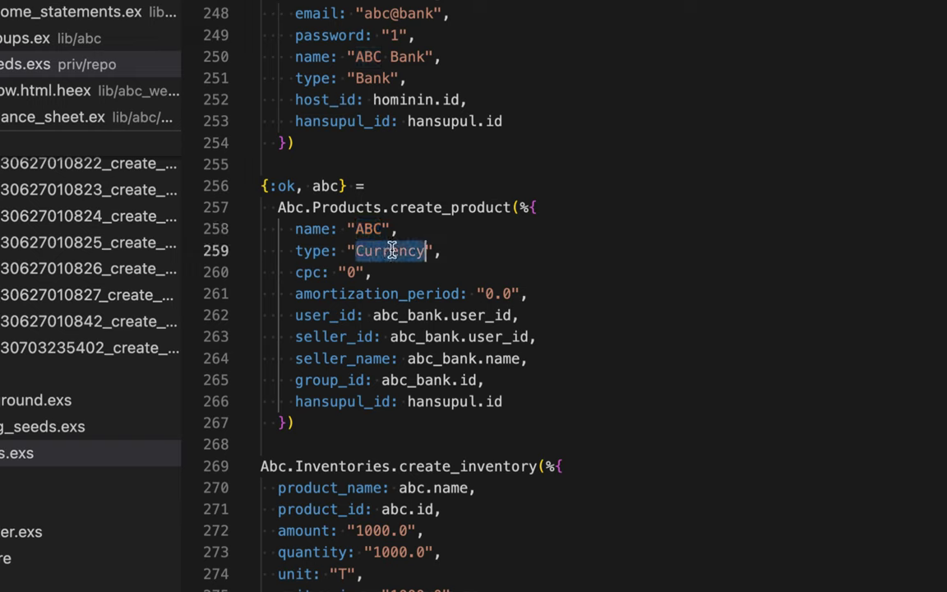
pyautogui.click(450, 251)
pyautogui.click(567, 209)
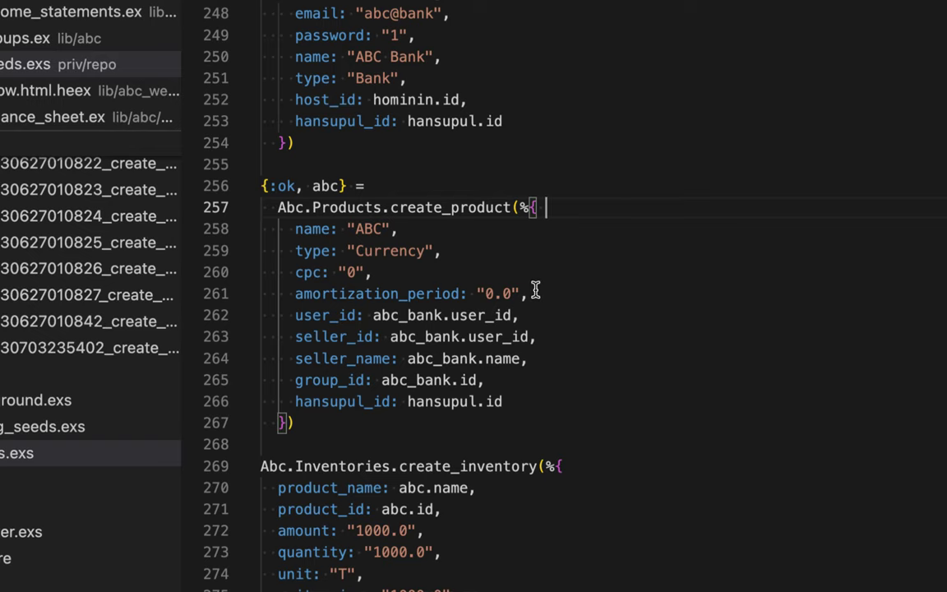
# Examine the ABC product entry and its matching inventory entry in seeds.exs, including amount, quantity, unit and unit price.
pyautogui.scroll(-3, 536, 290)
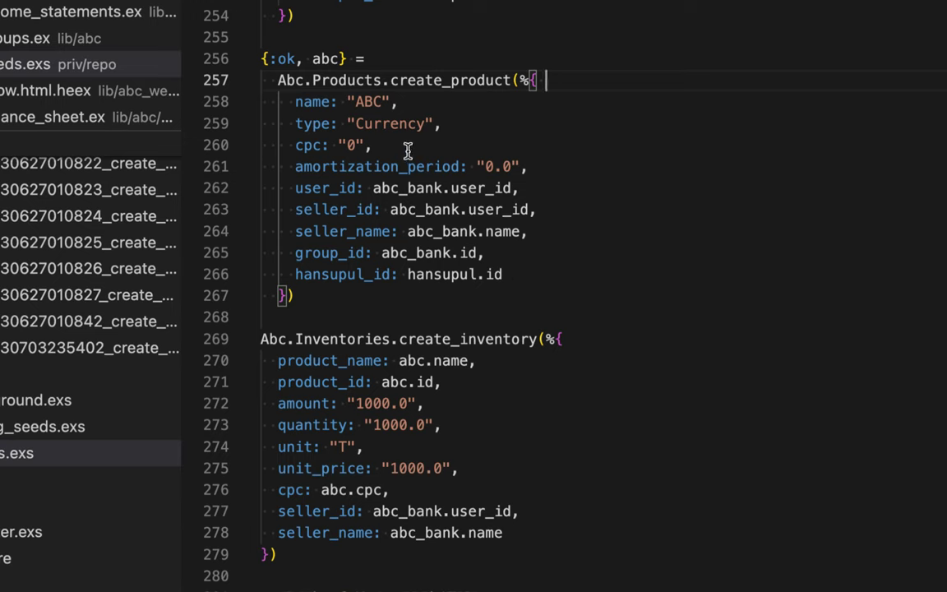
pyautogui.scroll(-3, 480, 174)
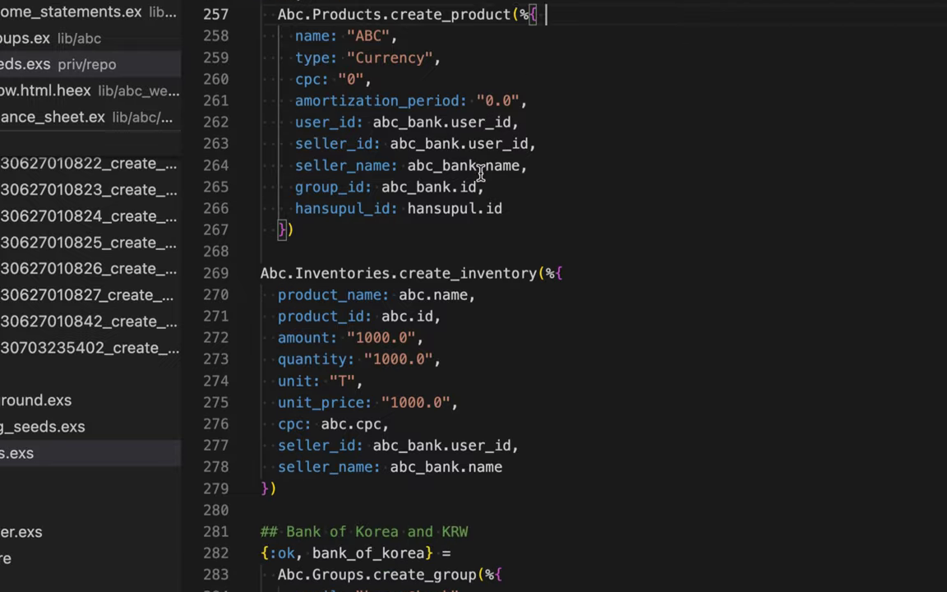
pyautogui.moveTo(398, 218); pyautogui.dragTo(429, 325)
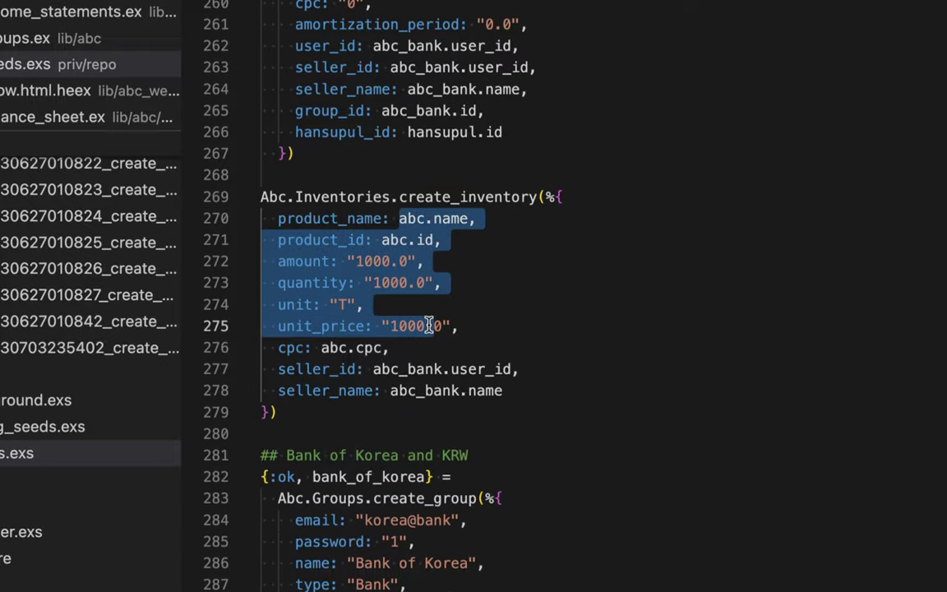
pyautogui.scroll(3, 429, 326)
pyautogui.click(349, 79)
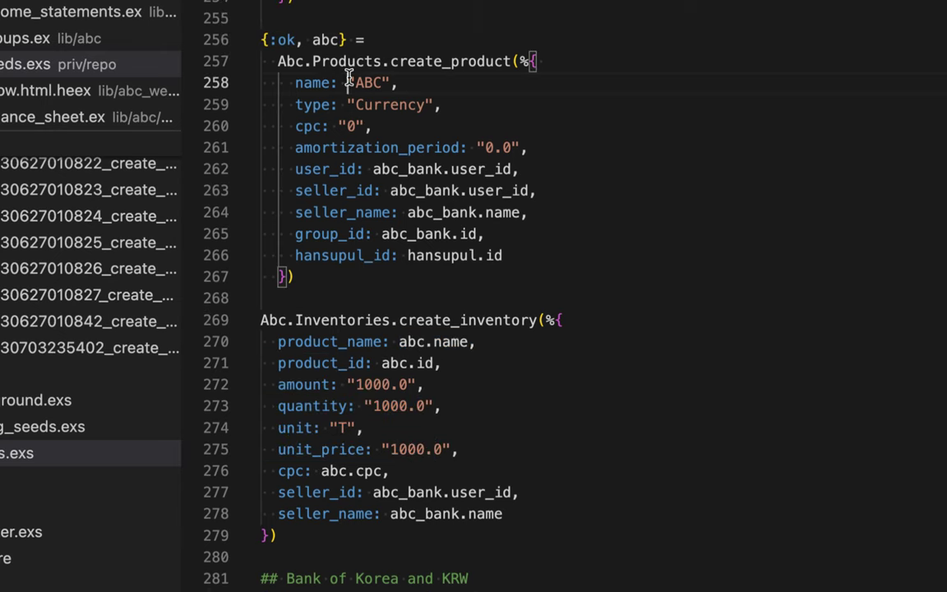
pyautogui.moveTo(348, 79); pyautogui.dragTo(391, 188)
pyautogui.scroll(-3, 391, 188)
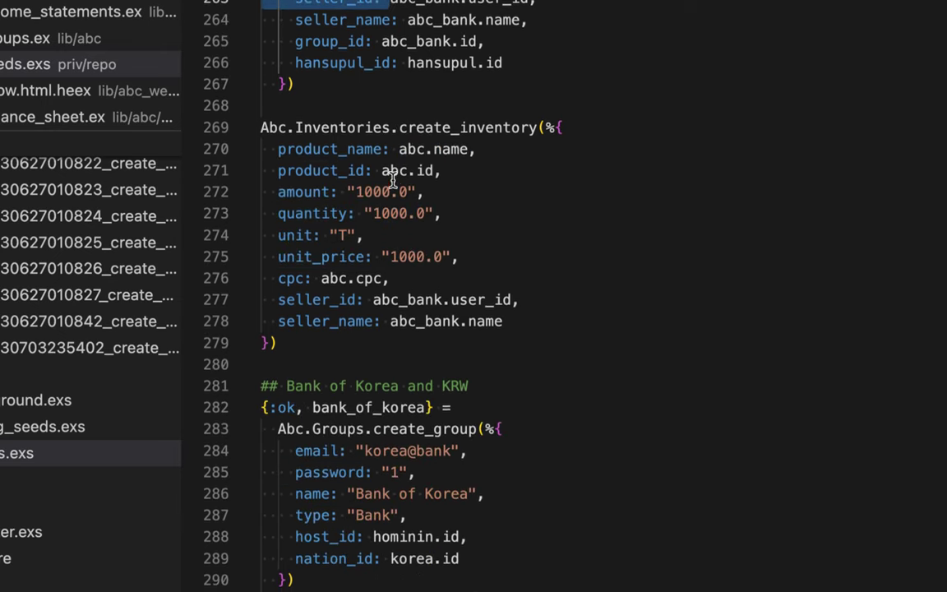
pyautogui.moveTo(388, 170); pyautogui.dragTo(415, 283)
# Examine the Bank of Korea group entry and the KRW product and inventory entries in seeds.exs.
pyautogui.scroll(-4, 415, 283)
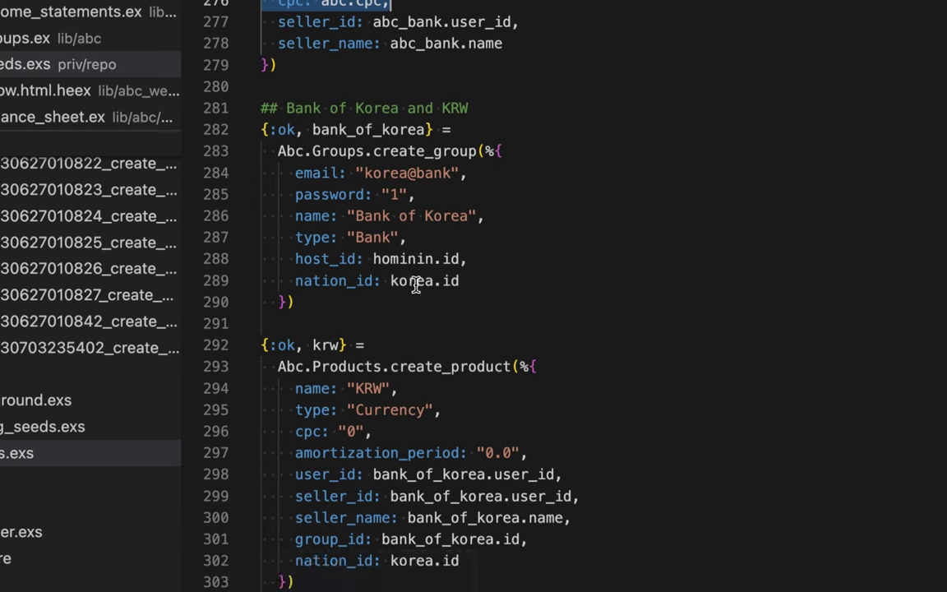
pyautogui.doubleClick(320, 132)
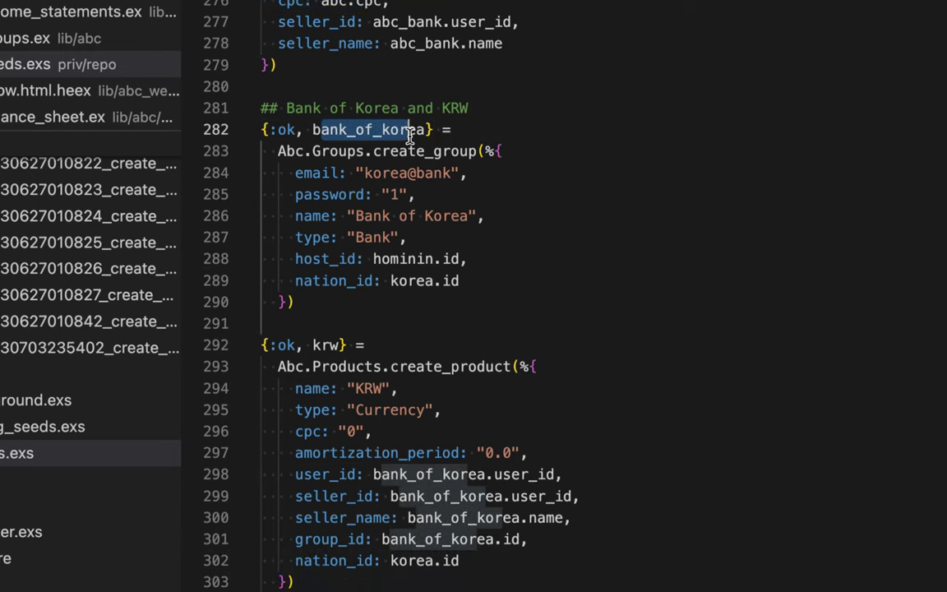
pyautogui.scroll(-2, 359, 237)
pyautogui.scroll(-1, 366, 239)
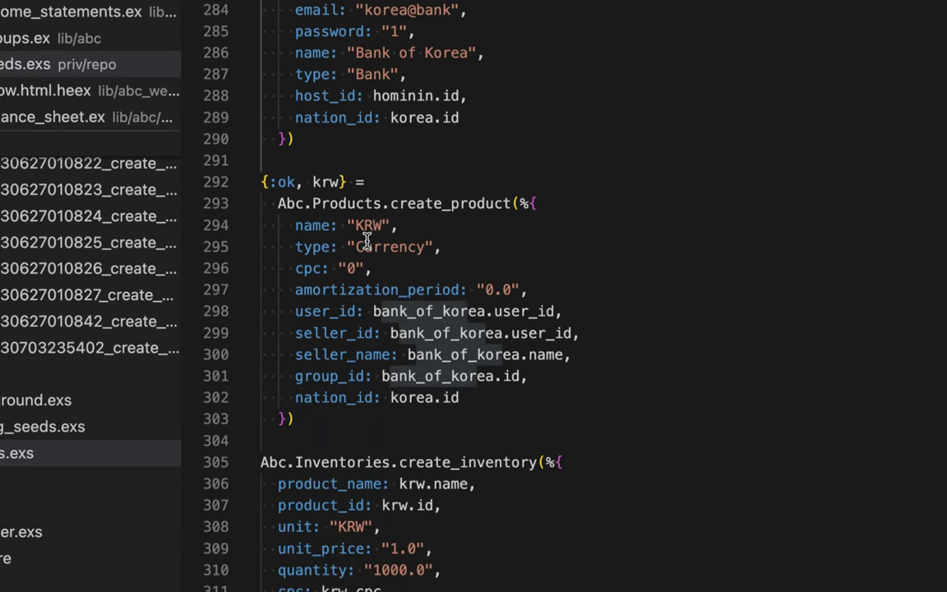
pyautogui.doubleClick(325, 181)
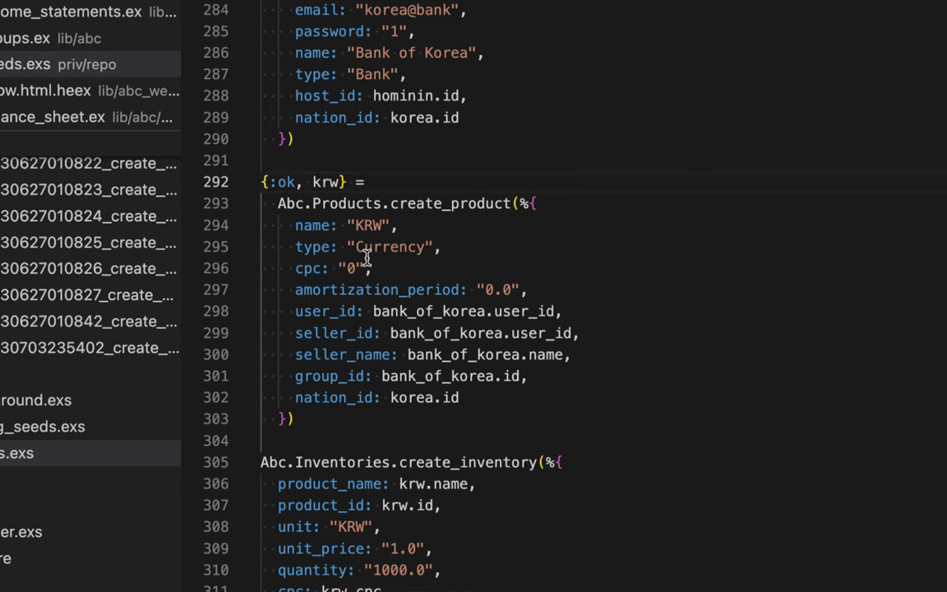
pyautogui.scroll(-4, 429, 254)
pyautogui.click(355, 231)
pyautogui.moveTo(355, 232); pyautogui.dragTo(394, 326)
# Examine the Central Bank of Russian Federation group entry and the RUB product and inventory entries in seeds.exs.
pyautogui.scroll(-5, 396, 326)
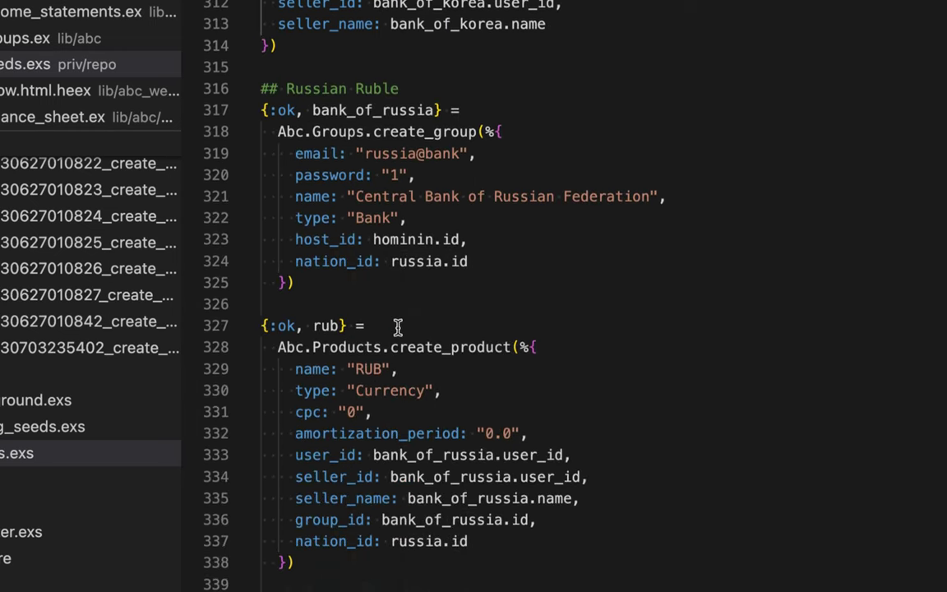
pyautogui.moveTo(356, 117); pyautogui.dragTo(406, 204)
pyautogui.scroll(-1, 416, 210)
pyautogui.scroll(-2, 416, 211)
pyautogui.moveTo(356, 176); pyautogui.dragTo(408, 267)
pyautogui.scroll(-4, 408, 267)
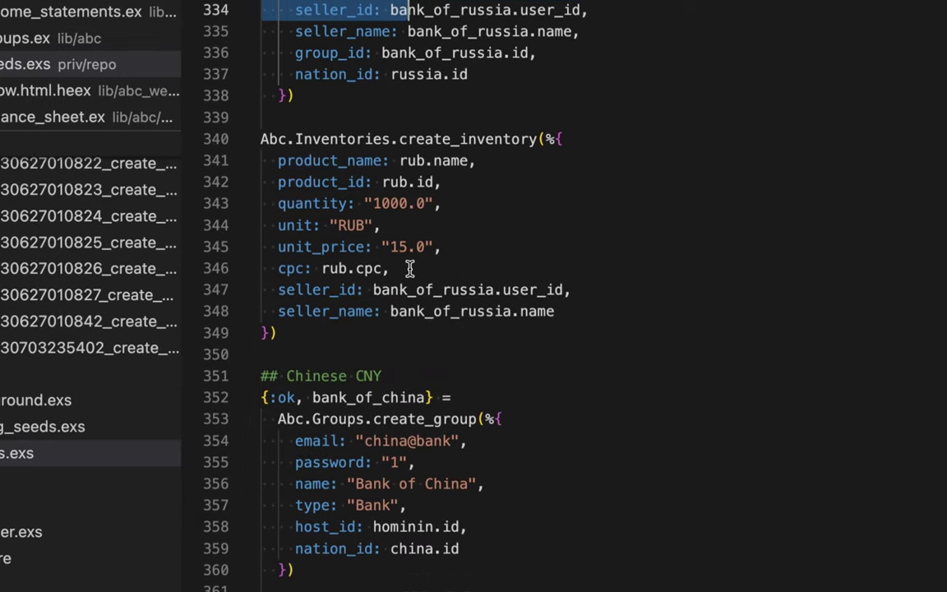
pyautogui.moveTo(383, 160); pyautogui.dragTo(407, 246)
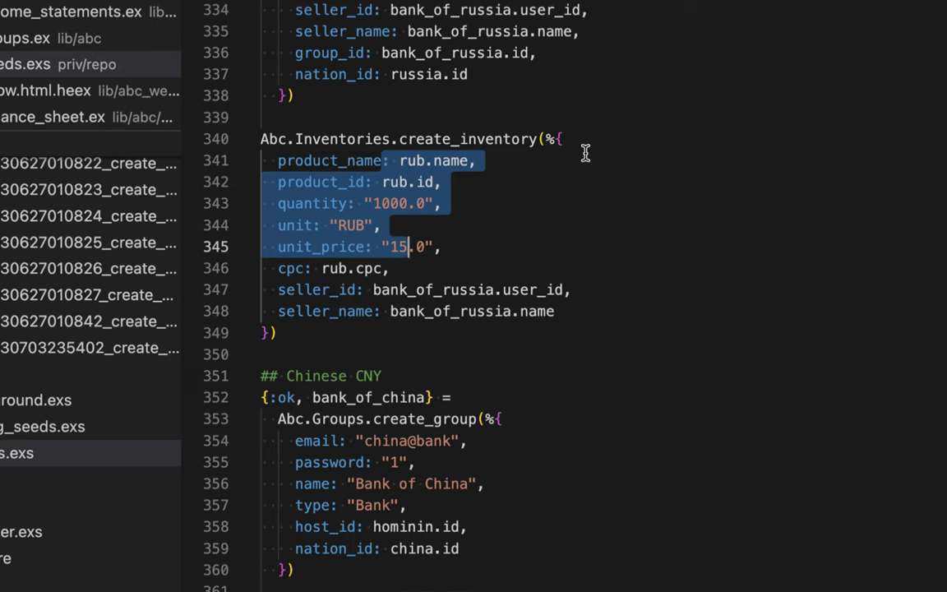
# Examine the Bank of China group entry and the CNY product and inventory entries in seeds.exs.
pyautogui.scroll(-6, 585, 154)
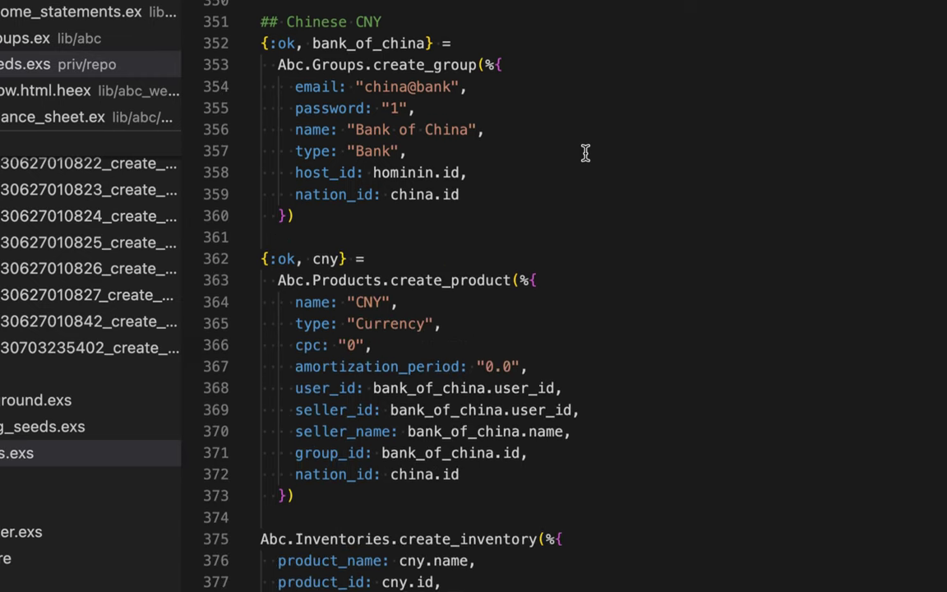
pyautogui.moveTo(372, 63); pyautogui.dragTo(429, 152)
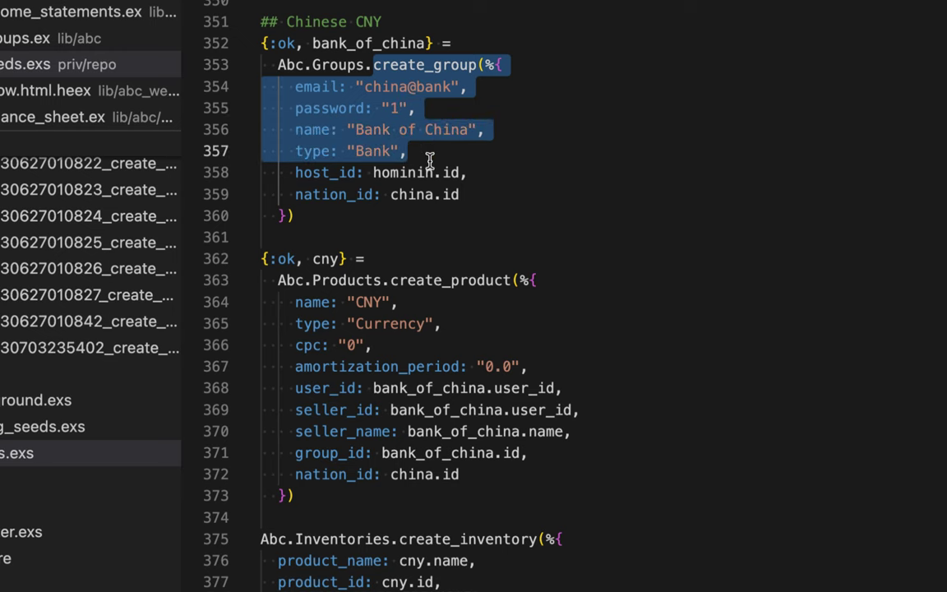
pyautogui.scroll(-2, 428, 152)
pyautogui.click(398, 166)
pyautogui.moveTo(398, 166); pyautogui.dragTo(451, 298)
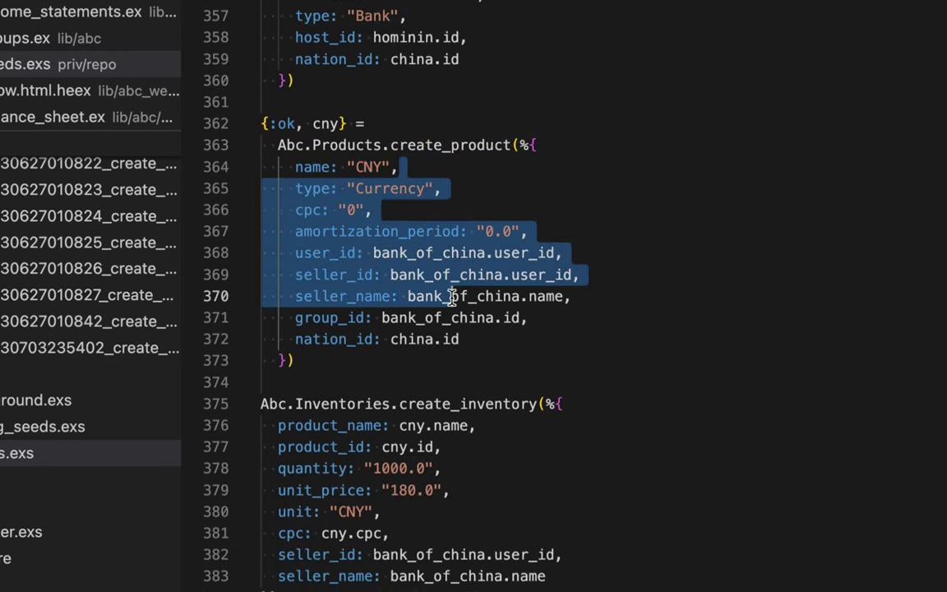
pyautogui.scroll(-4, 451, 297)
pyautogui.moveTo(398, 164); pyautogui.dragTo(439, 281)
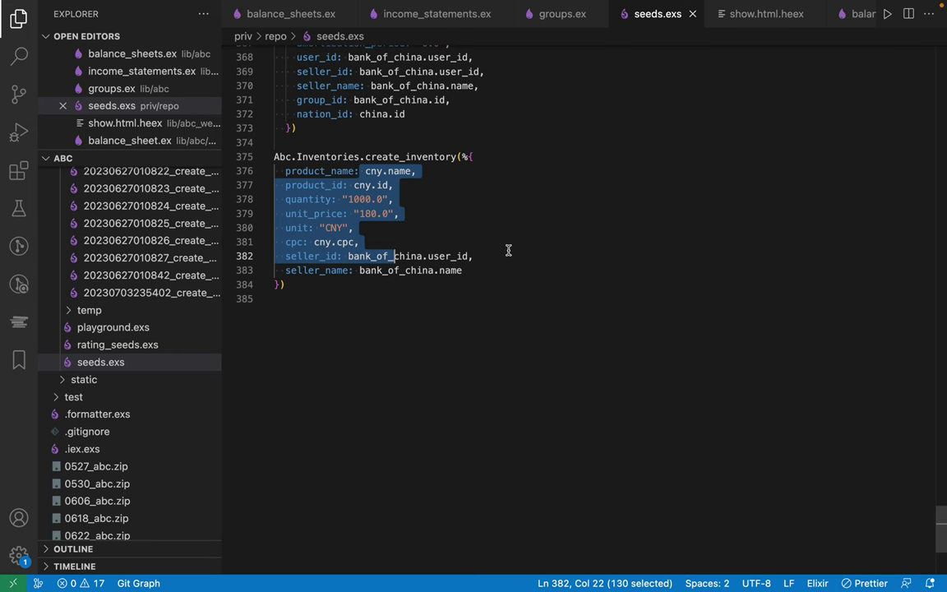
# Check the localhost login page in Chrome and start the Phoenix server from the code editor's terminal with "iex -S mix phx.server".
pyautogui.hotkey('ctrl', 'Left')
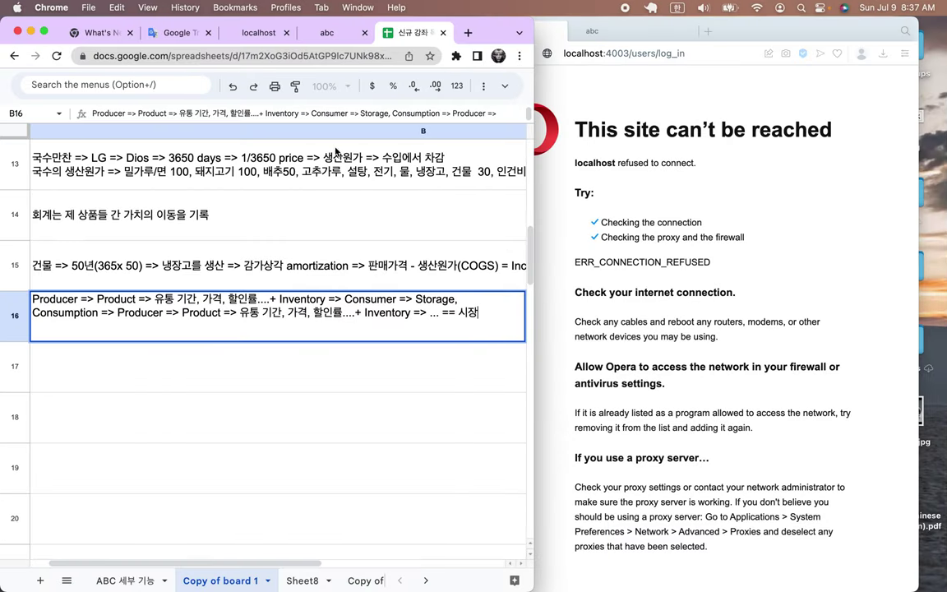
pyautogui.click(256, 36)
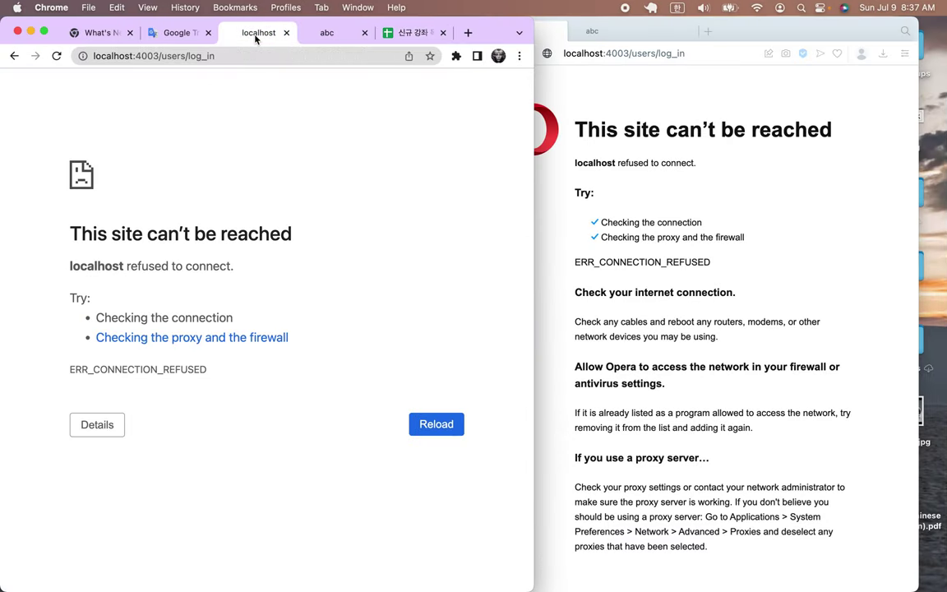
pyautogui.hotkey('ctrl', 'Right')
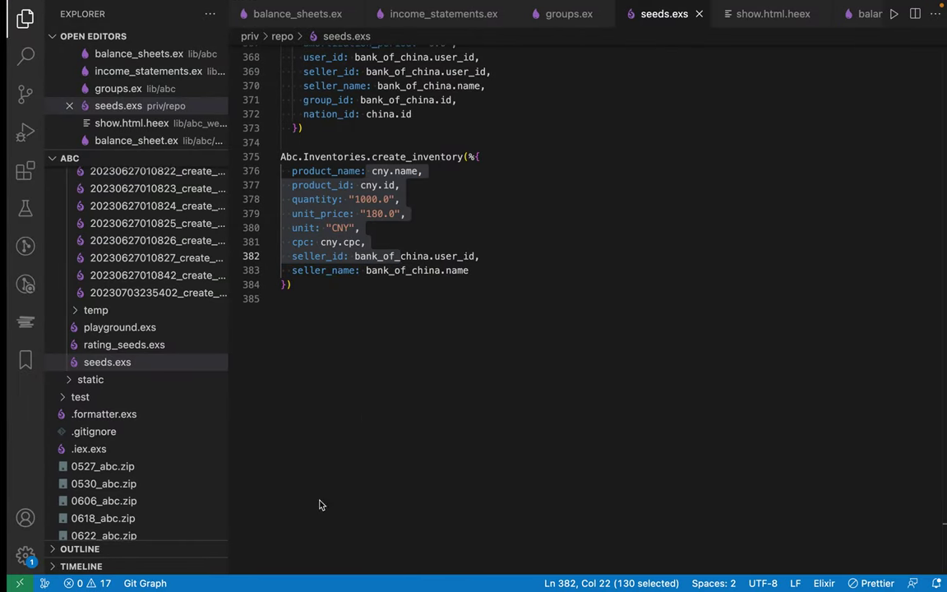
pyautogui.click(403, 446)
pyautogui.hotkey('ctrl', '`')
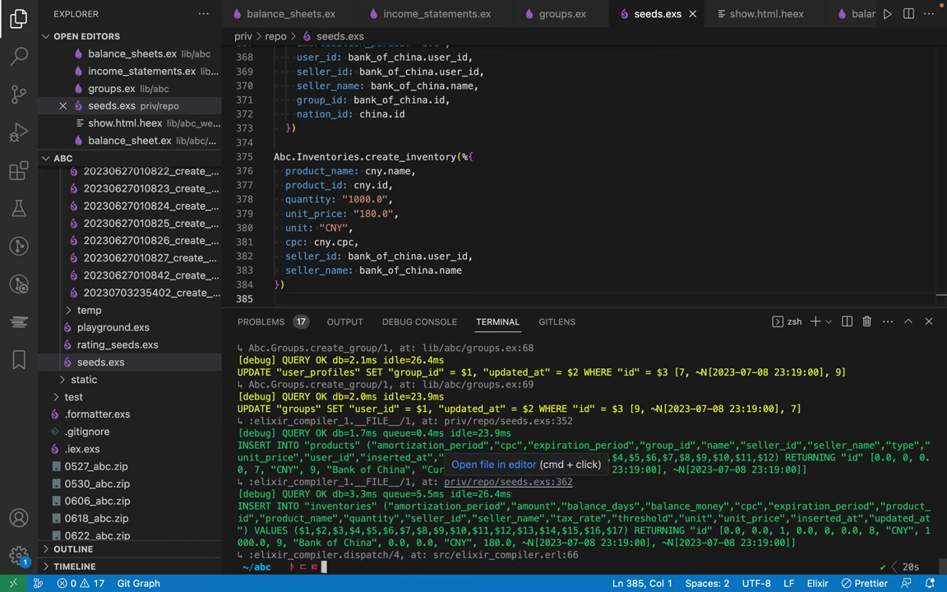
pyautogui.write('iex -S mix phx.server')
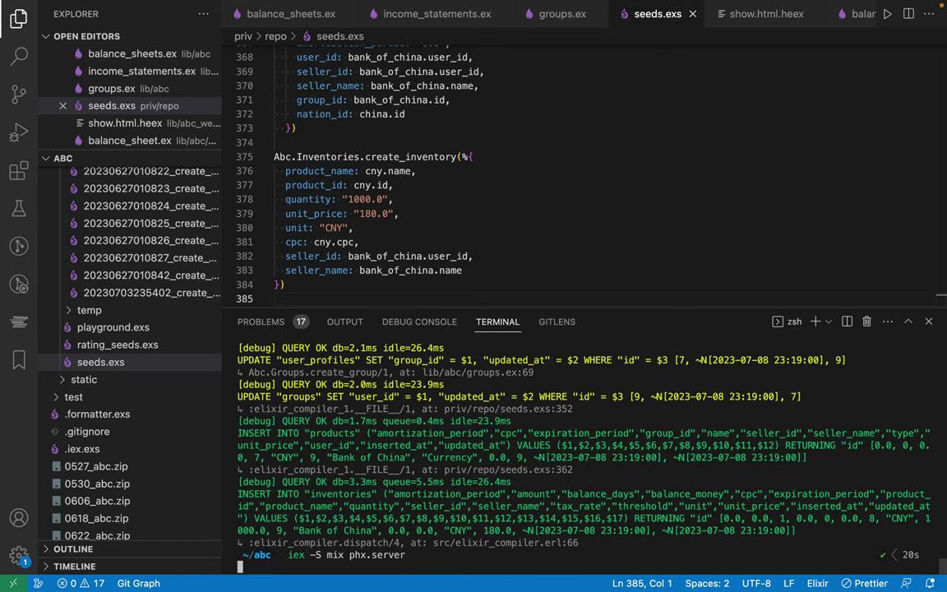
pyautogui.press('Return')
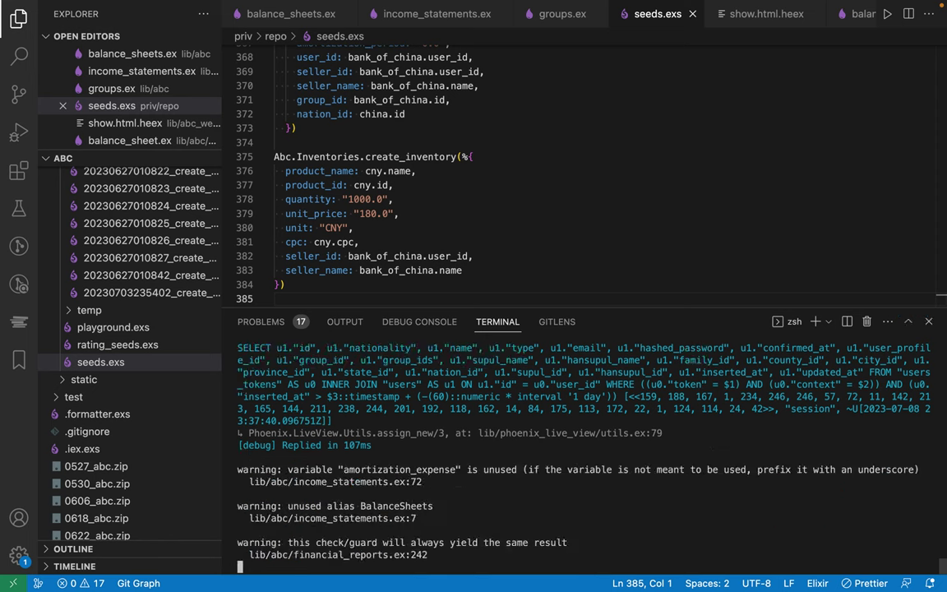
# Switch to Chrome, reload the localhost login page and sign in with the first user's email and account password.
pyautogui.hotkey('ctrl', 'Left')
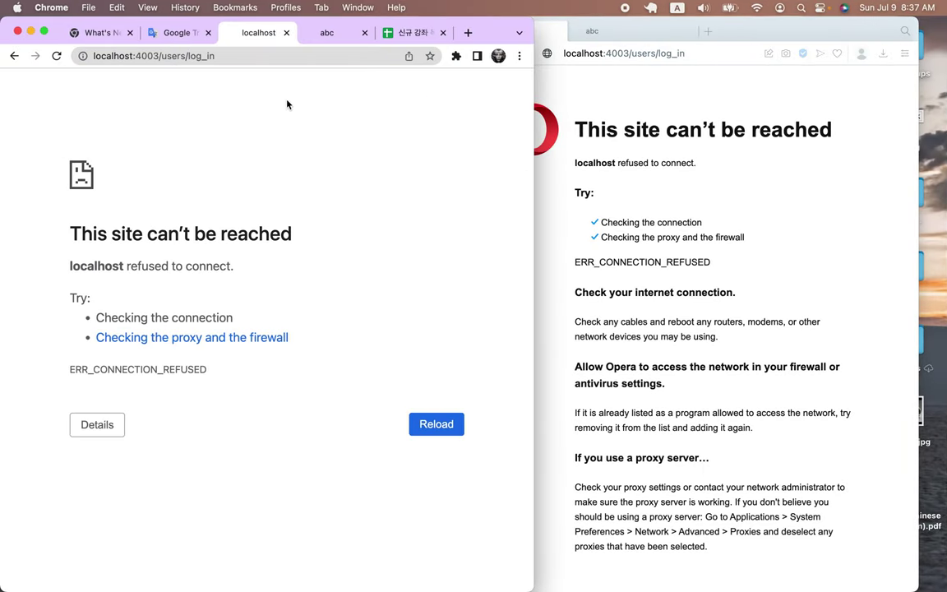
pyautogui.click(56, 63)
pyautogui.click(212, 292)
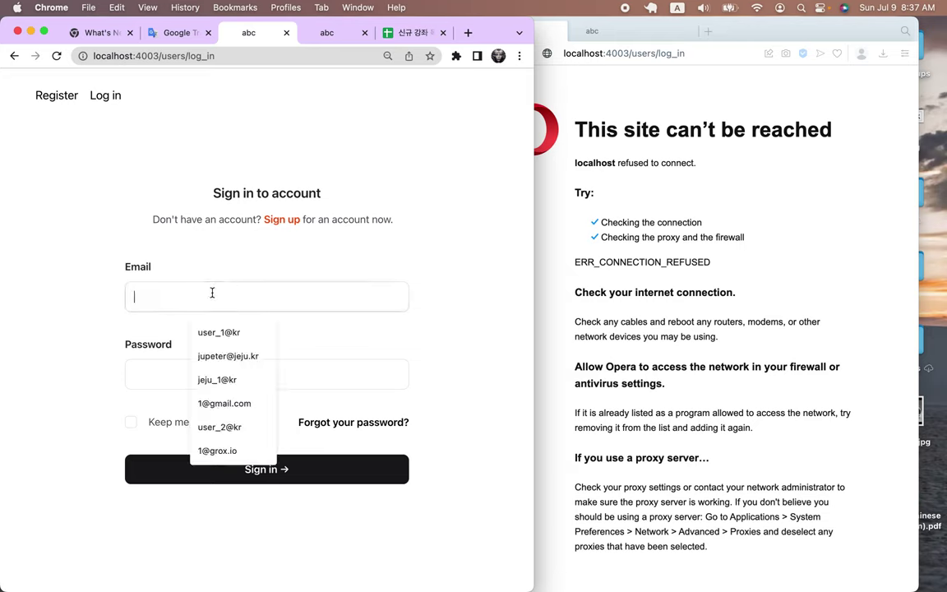
pyautogui.click(228, 333)
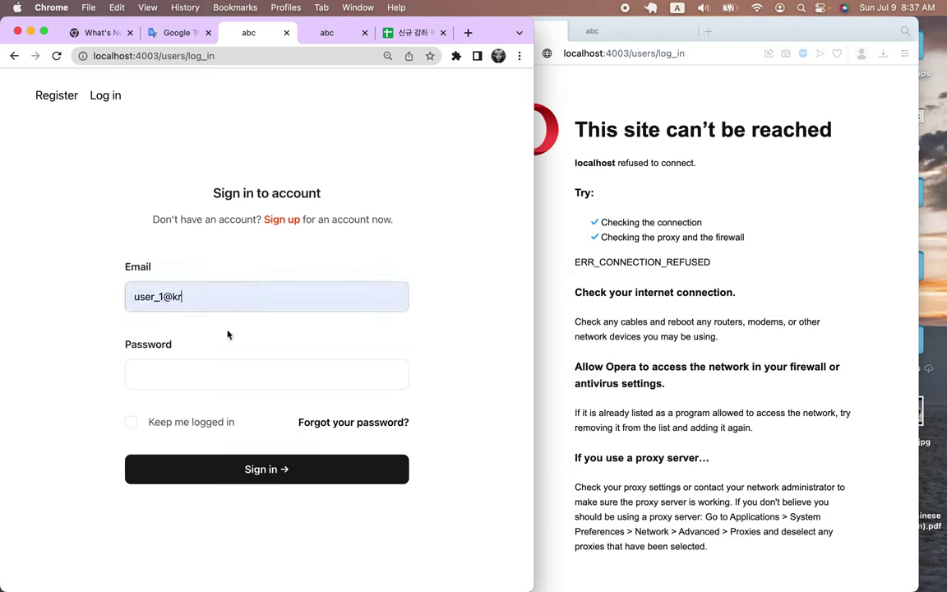
pyautogui.click(163, 366)
pyautogui.write('1')
pyautogui.click(171, 467)
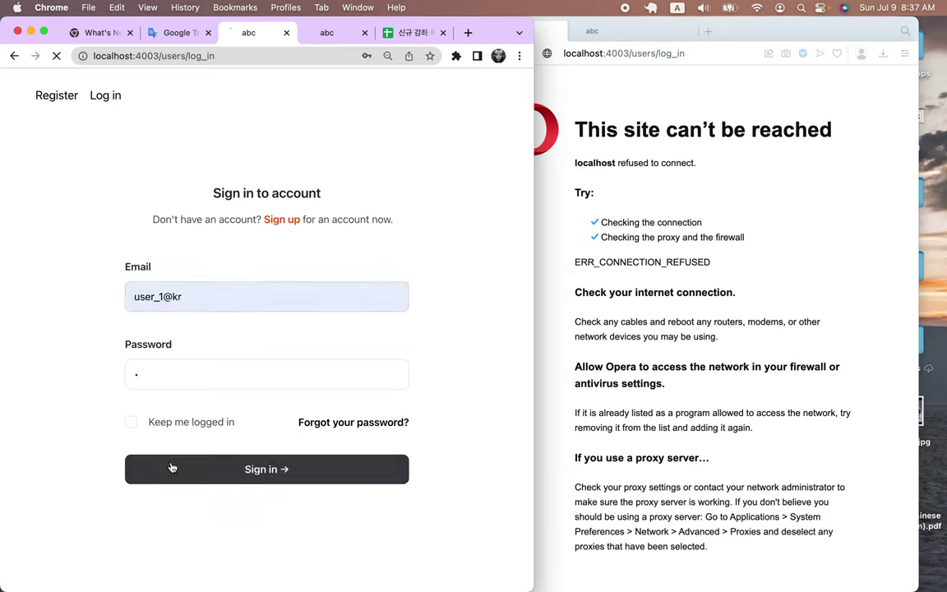
# Switch to Opera, replace the prefilled login email with the seller account's email and sign in with the account password.
pyautogui.click(730, 171)
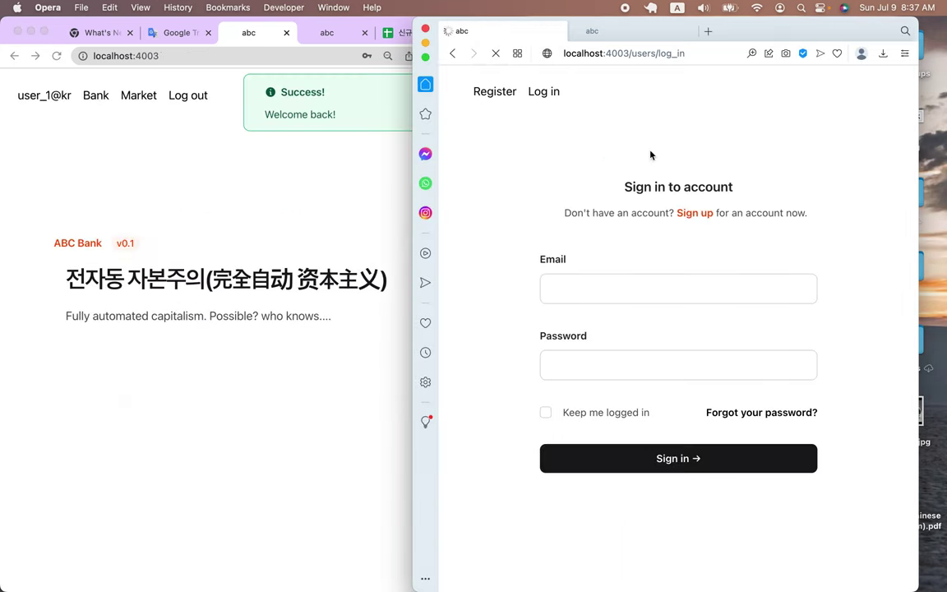
pyautogui.tripleClick(588, 279)
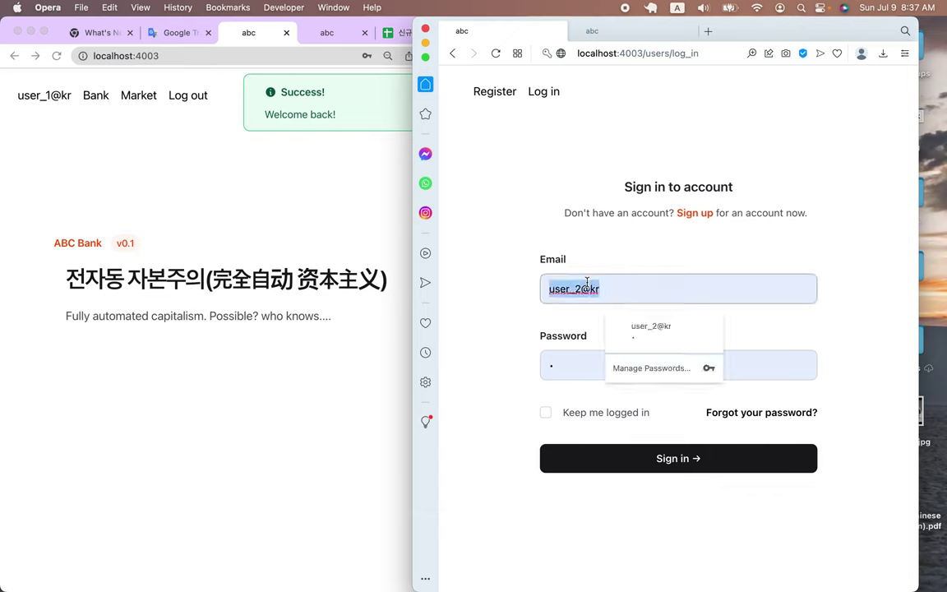
pyautogui.write('ma')
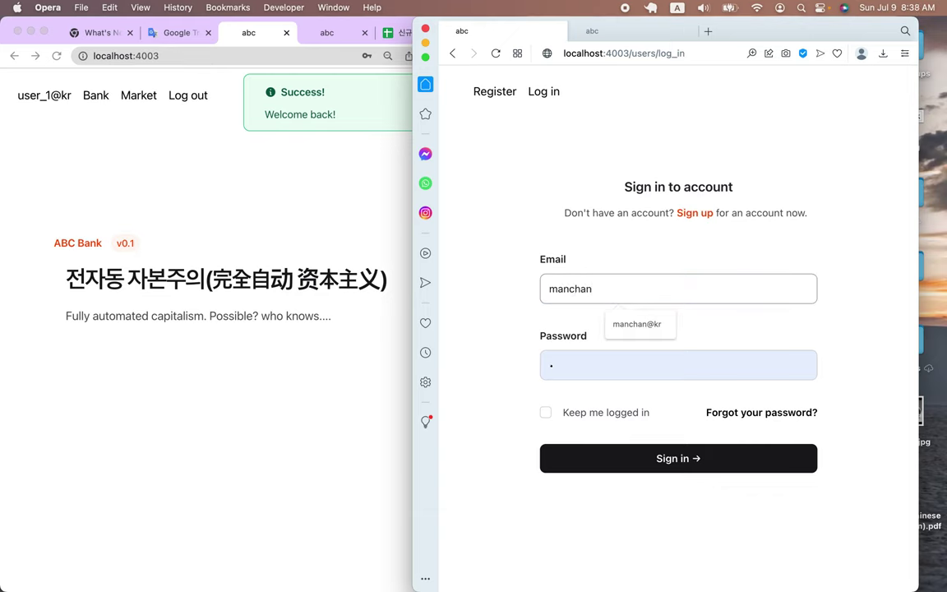
pyautogui.write('nchan')
pyautogui.click(634, 325)
pyautogui.click(584, 361)
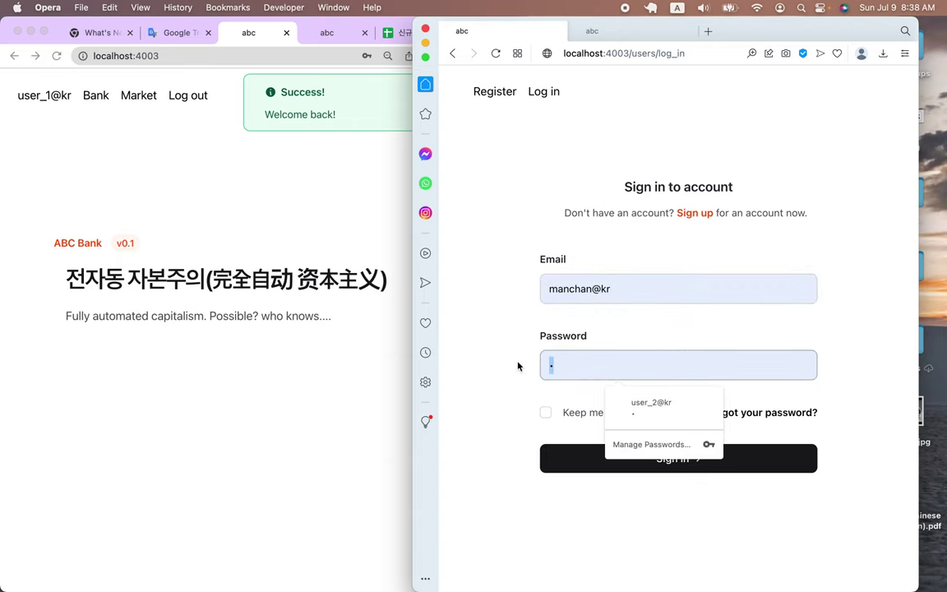
pyautogui.click(572, 462)
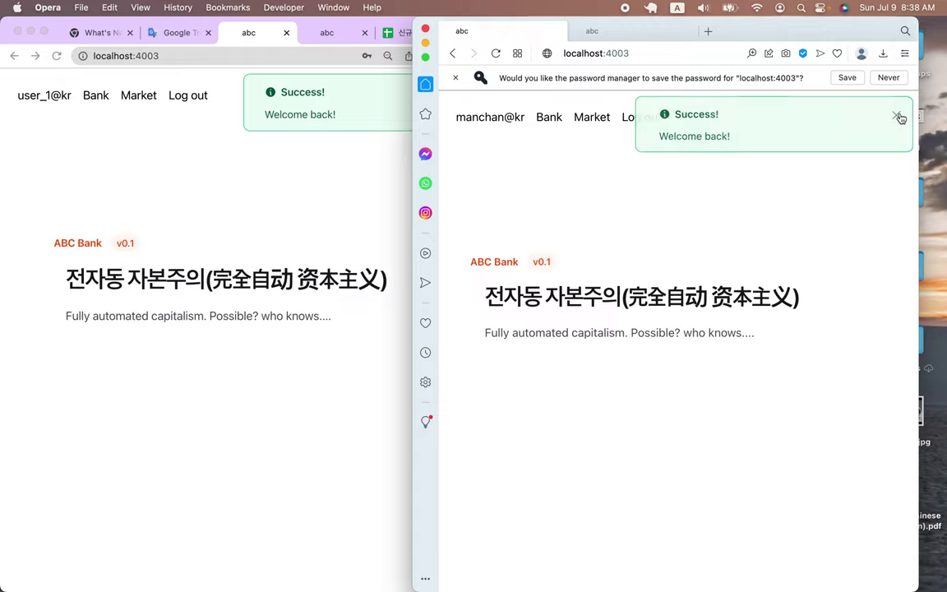
# Save the login in Opera's password manager and dismiss the welcome messages in both Opera and Chrome.
pyautogui.click(898, 117)
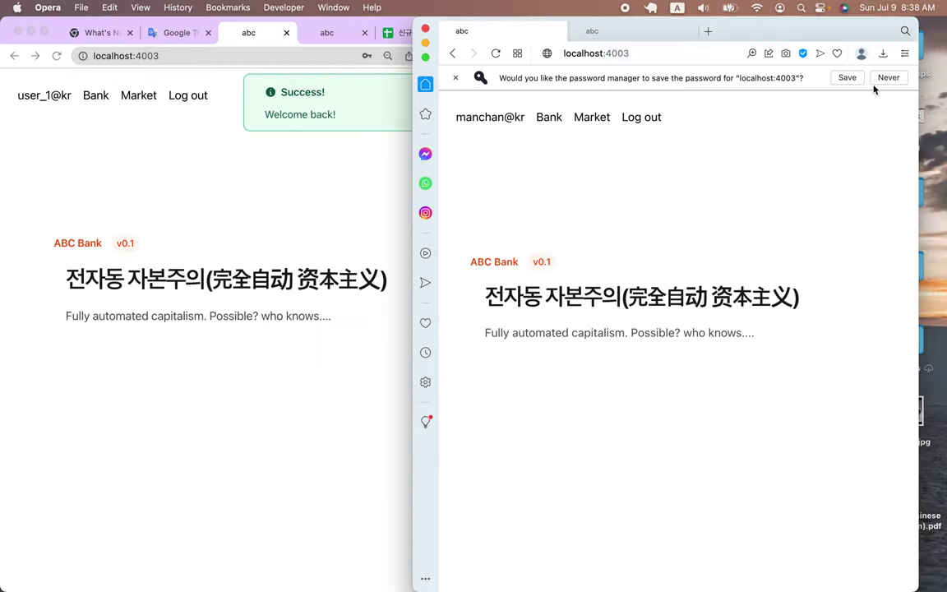
pyautogui.click(848, 77)
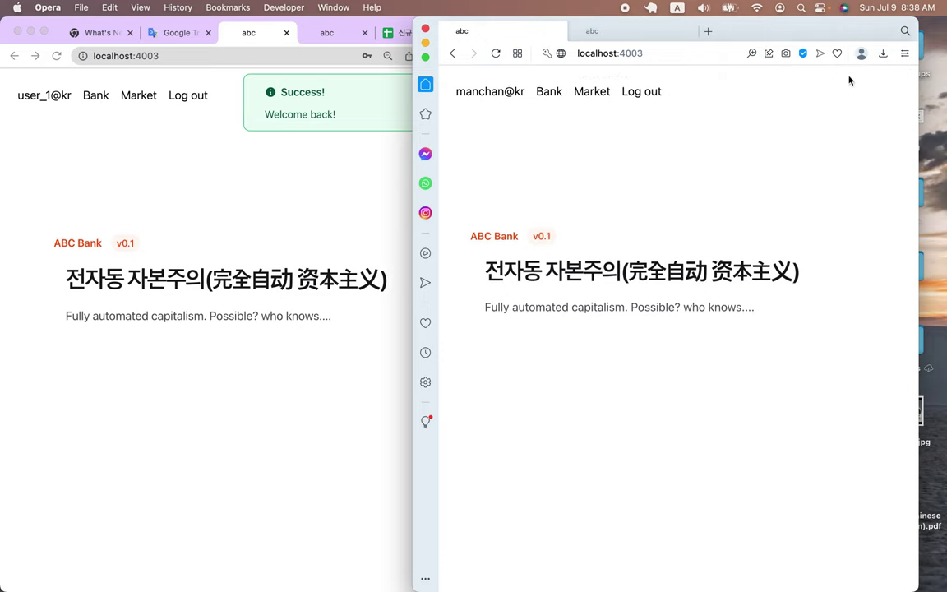
pyautogui.click(293, 139)
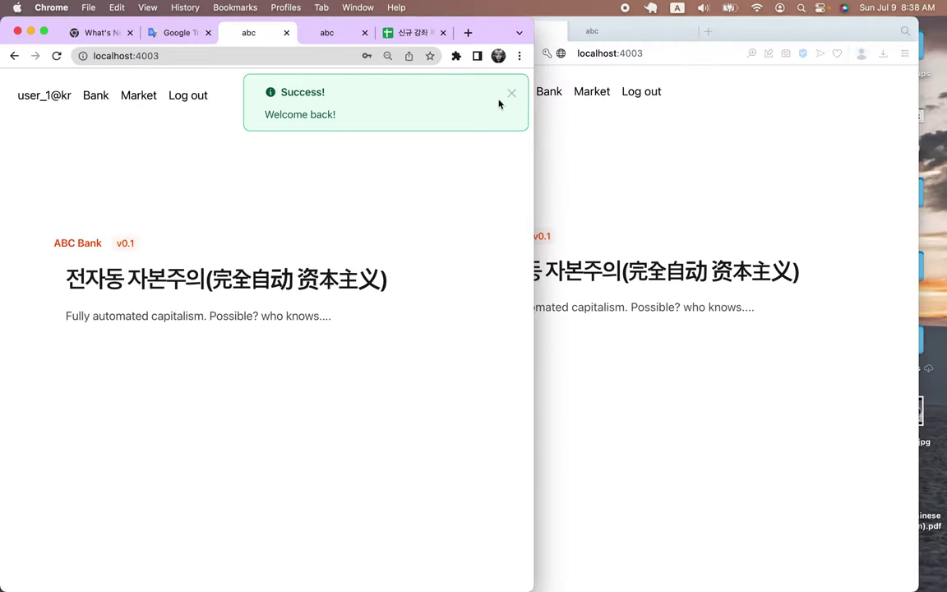
pyautogui.click(511, 94)
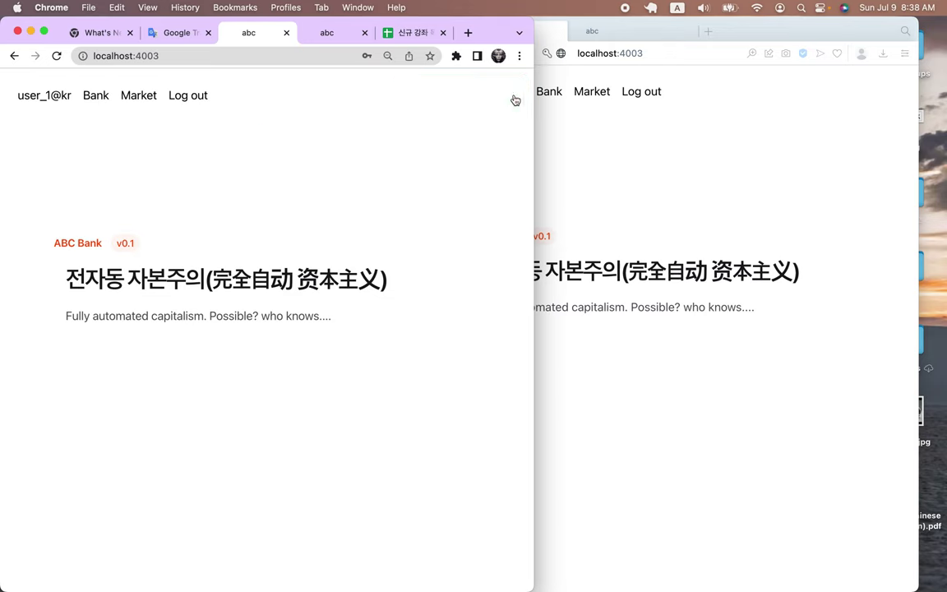
# Open the market page in Chrome, and restore and close the extra private Opera window.
pyautogui.click(139, 97)
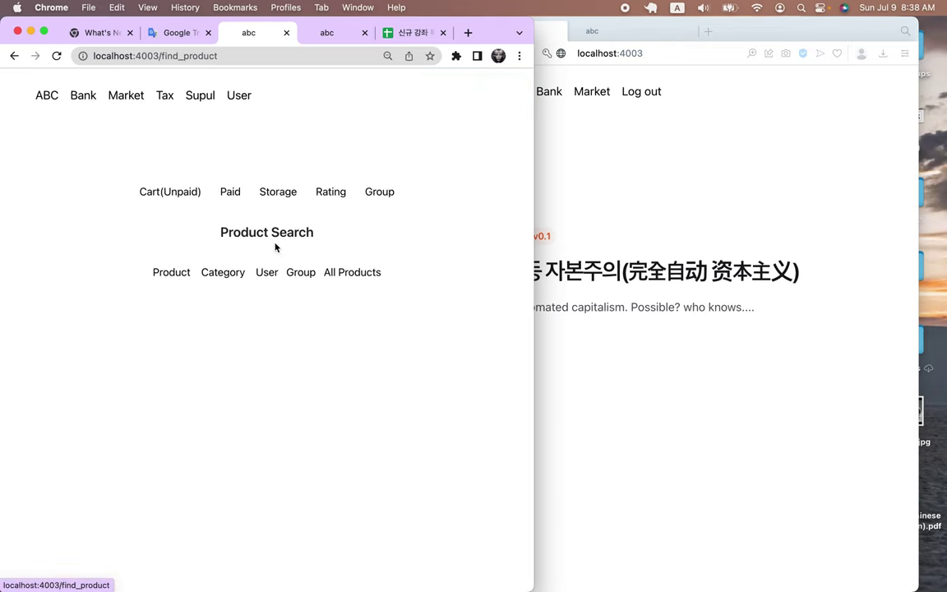
pyautogui.click(648, 217)
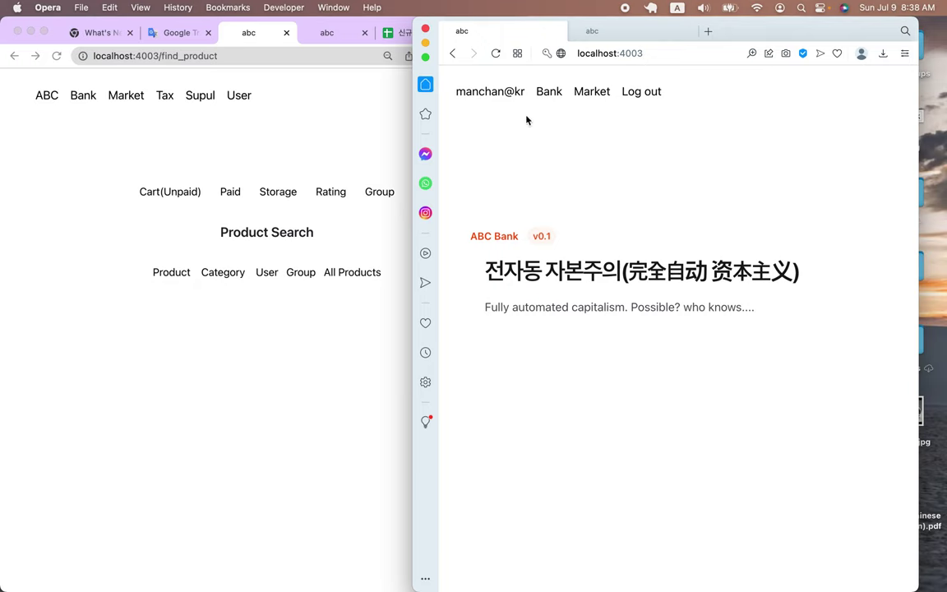
pyautogui.click(838, 562)
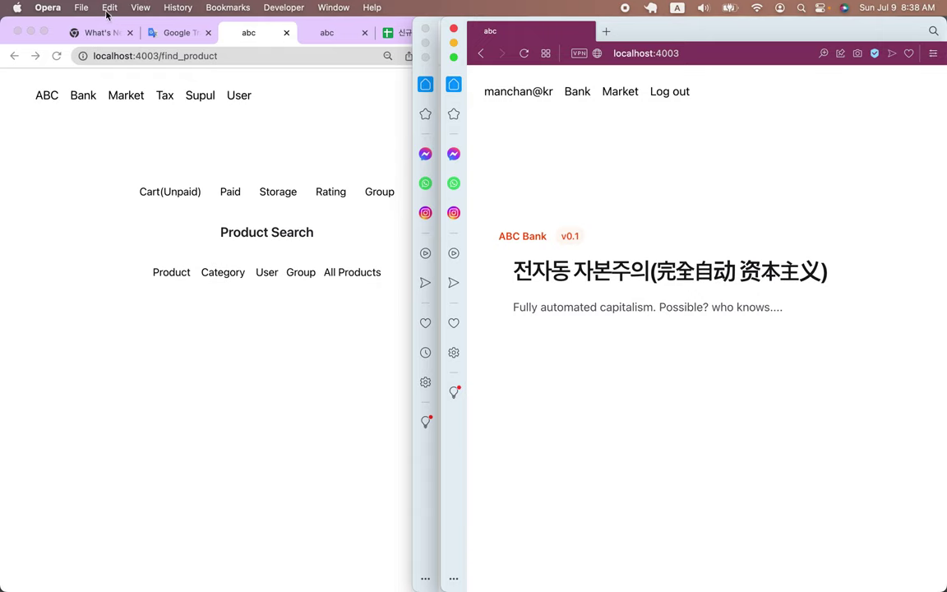
pyautogui.click(71, 135)
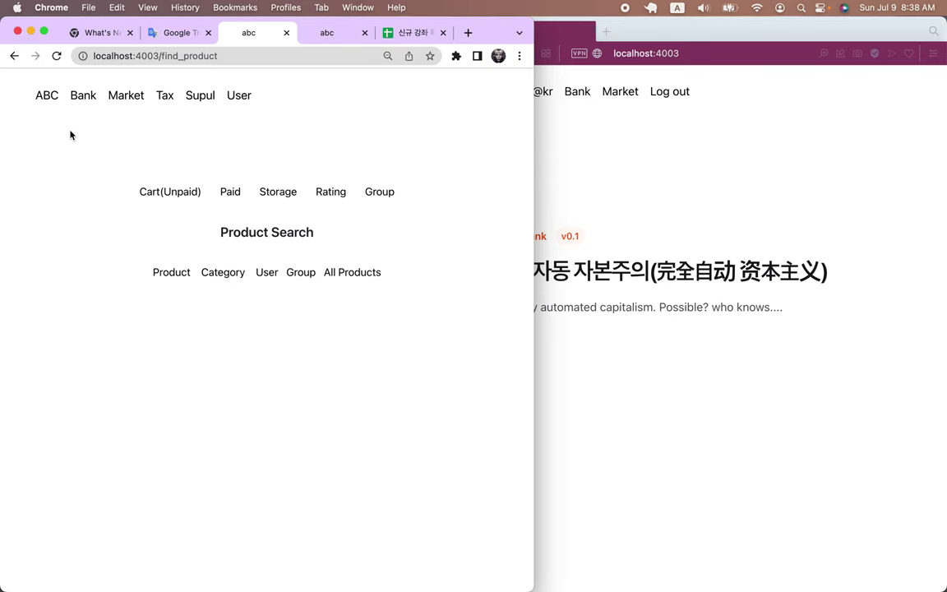
pyautogui.click(646, 166)
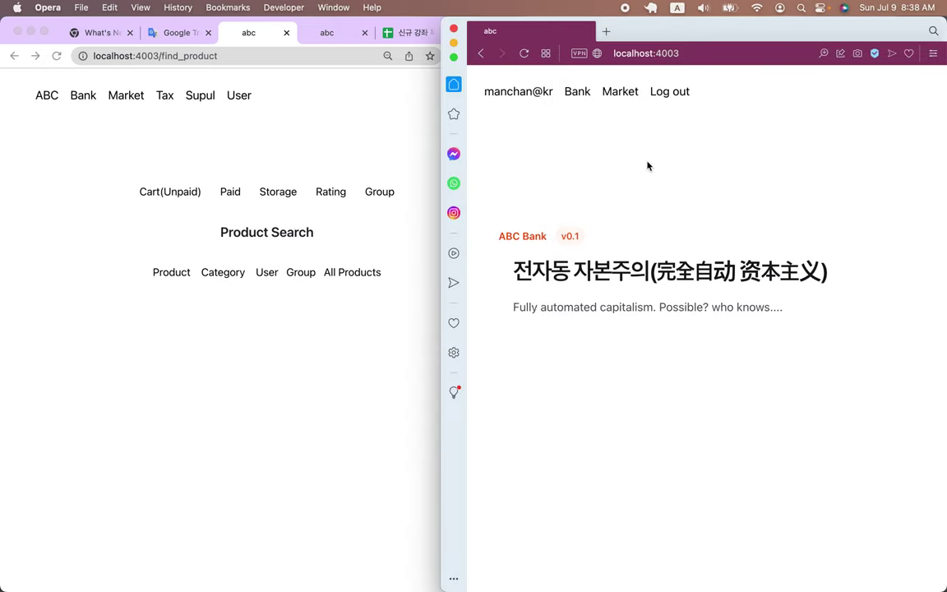
pyautogui.moveTo(690, 40); pyautogui.dragTo(613, 133)
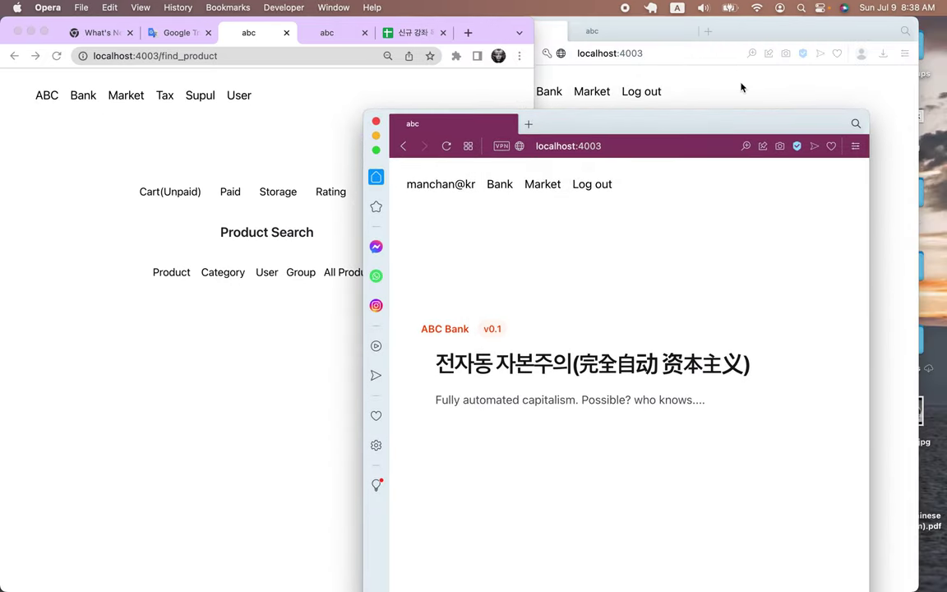
pyautogui.click(740, 88)
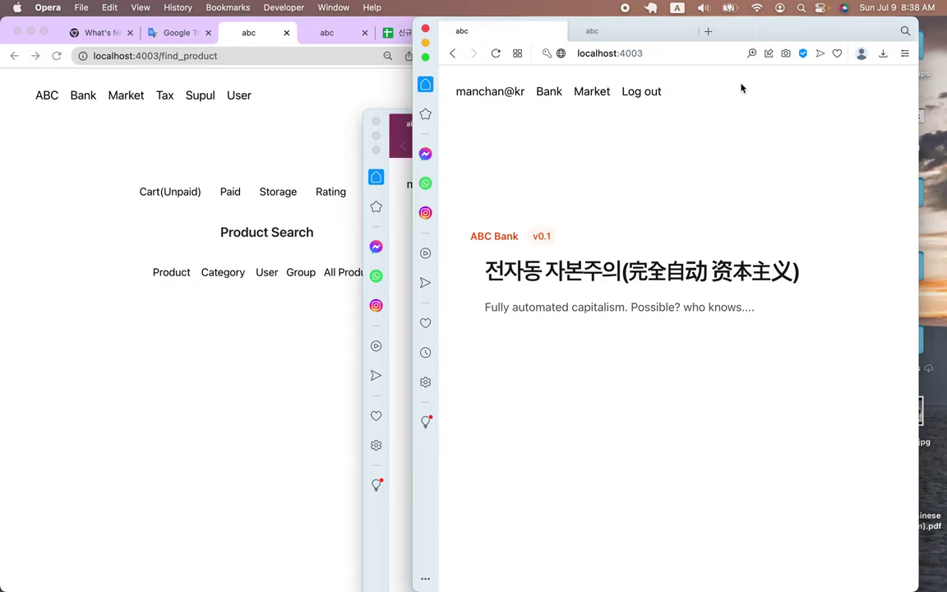
pyautogui.click(398, 232)
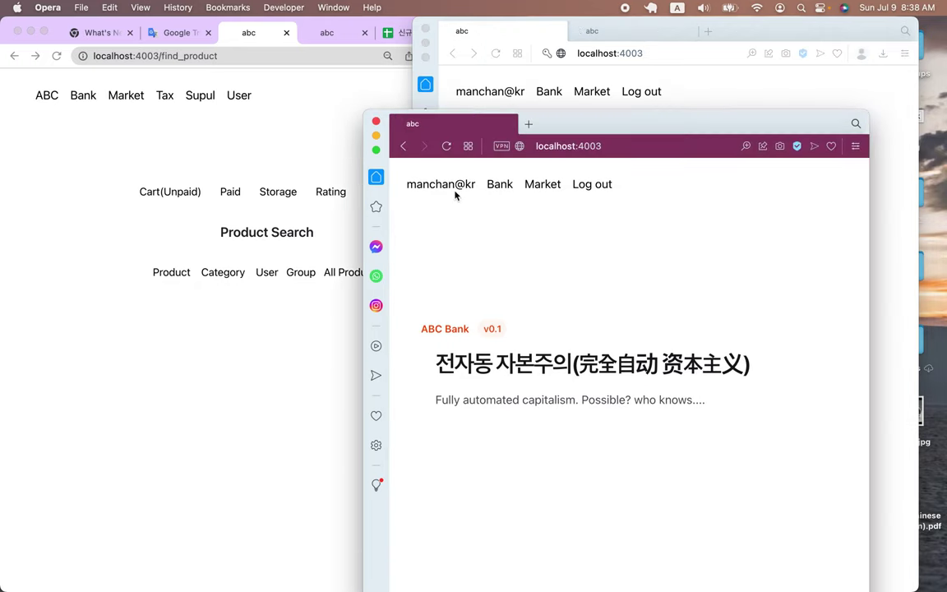
pyautogui.click(377, 122)
pyautogui.moveTo(495, 566)
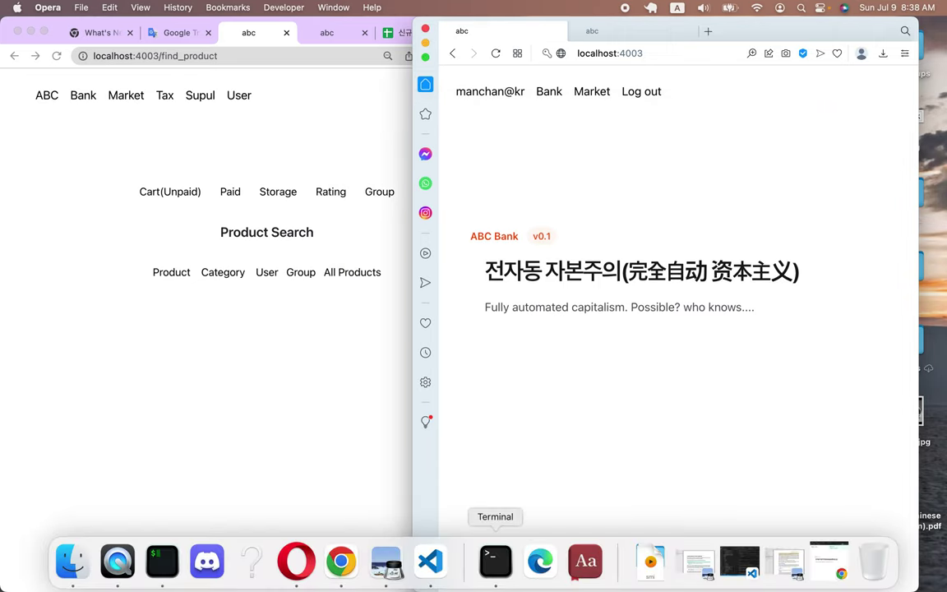
pyautogui.click(827, 569)
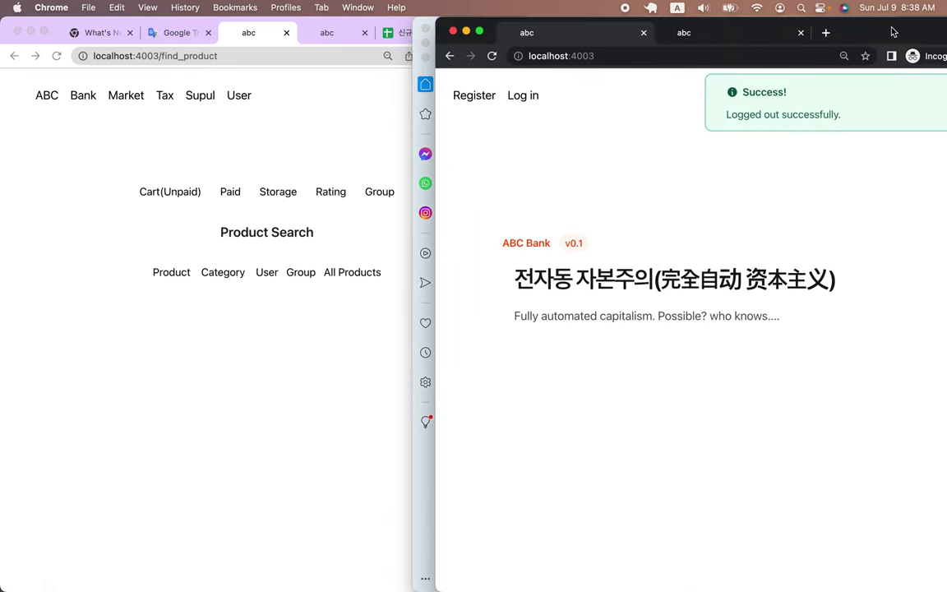
pyautogui.moveTo(893, 31); pyautogui.dragTo(847, 29)
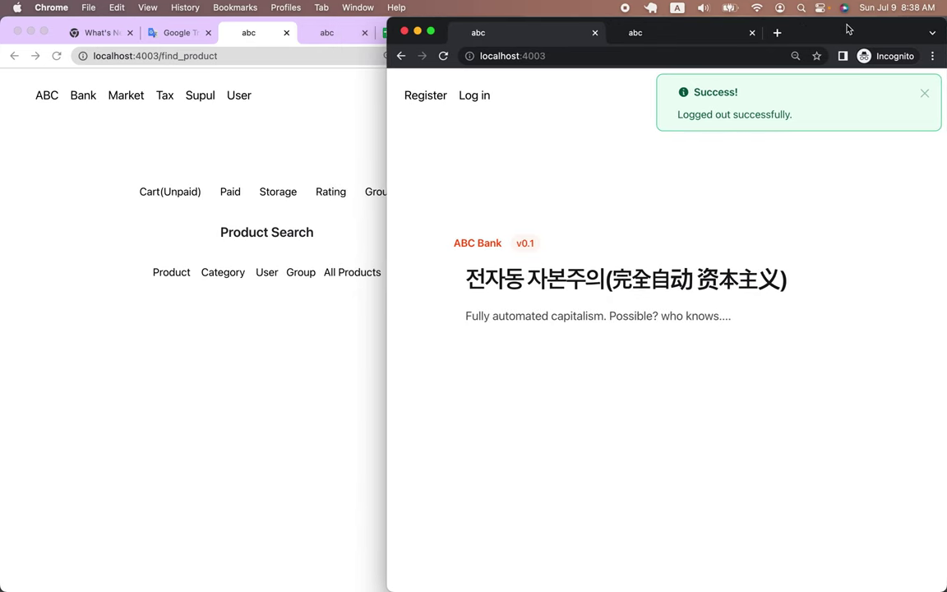
pyautogui.click(924, 94)
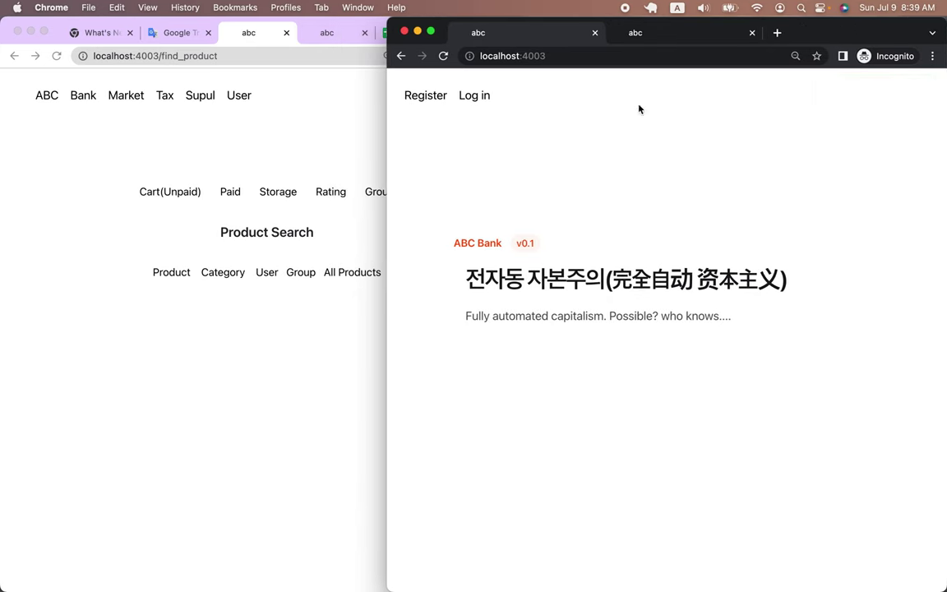
pyautogui.click(418, 35)
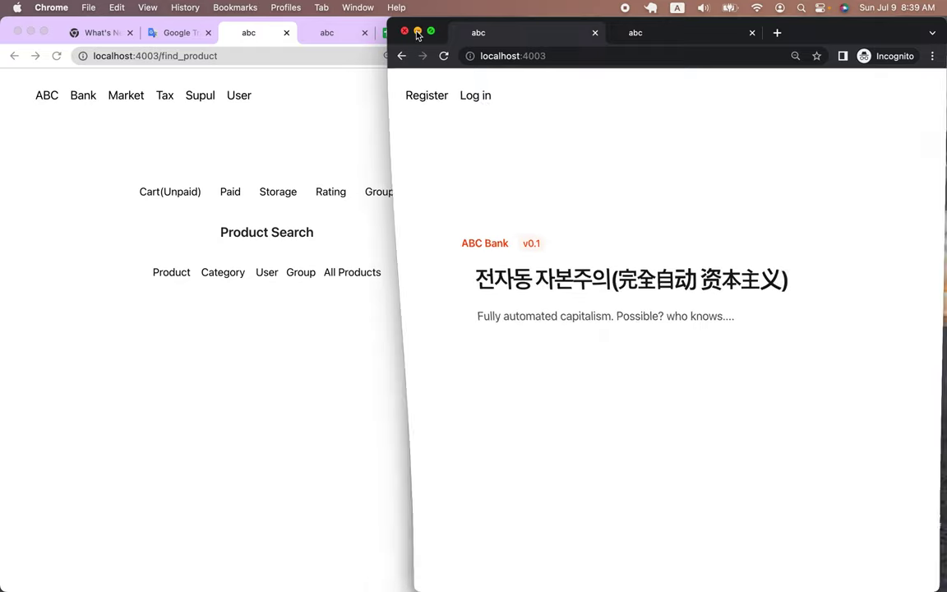
# Switch to Opera, open the seller account's income statement from the bank page and review all its lines.
pyautogui.click(501, 132)
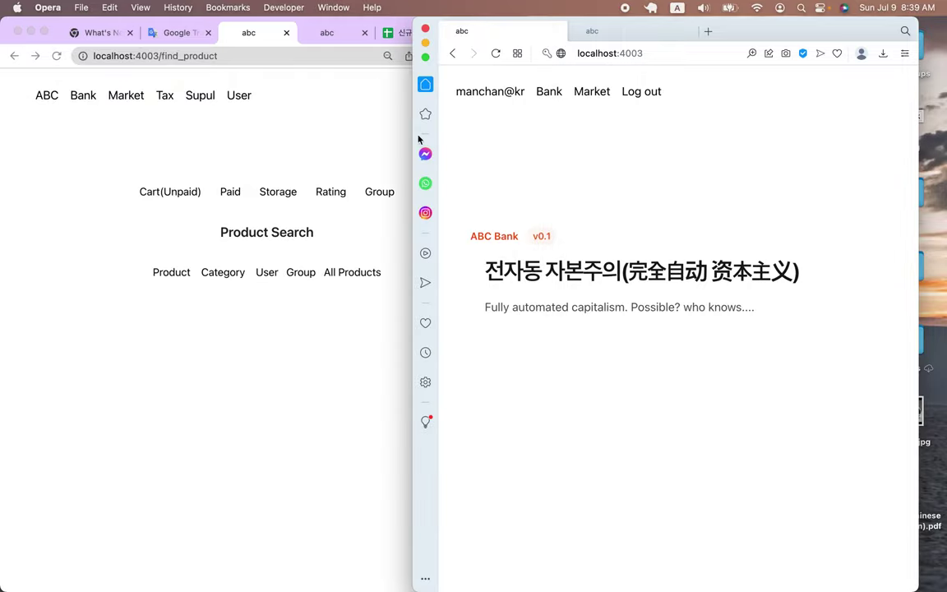
pyautogui.click(152, 115)
pyautogui.click(566, 195)
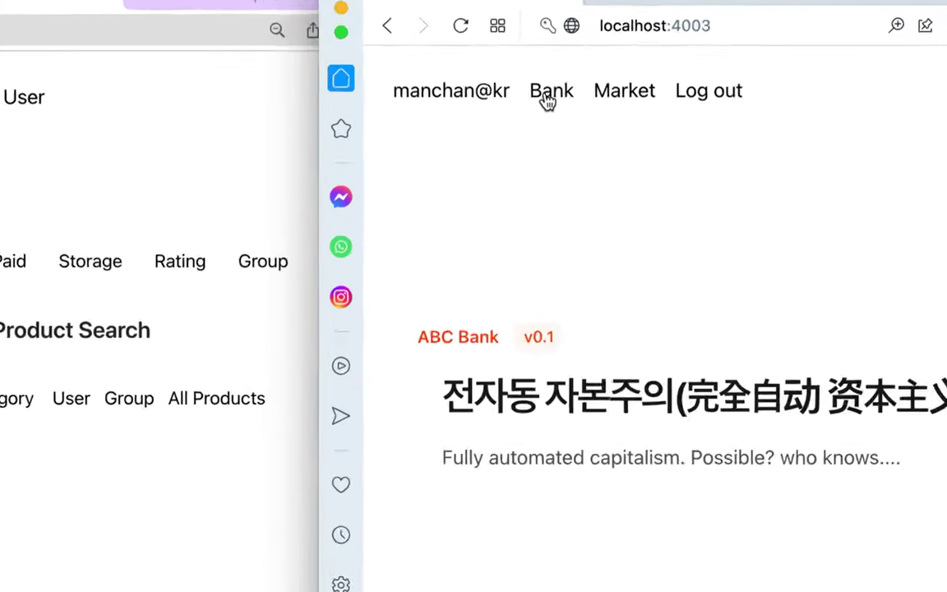
pyautogui.click(547, 96)
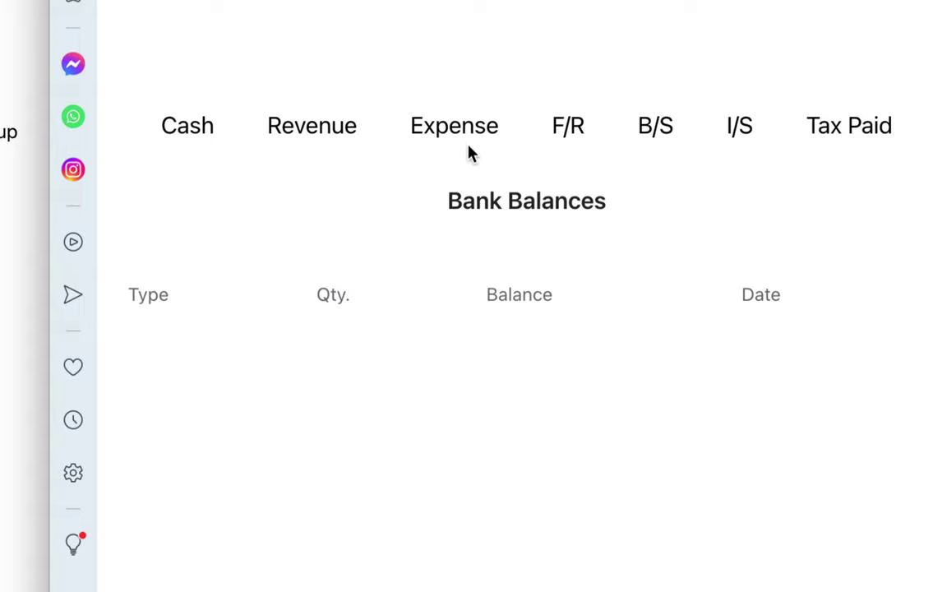
pyautogui.click(746, 137)
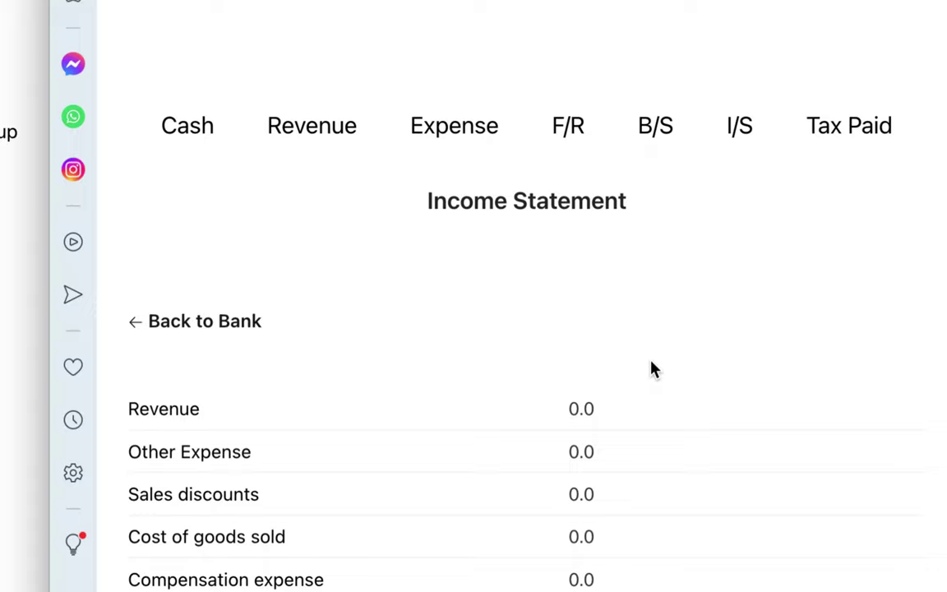
pyautogui.scroll(-3, 651, 370)
pyautogui.scroll(-7, 651, 369)
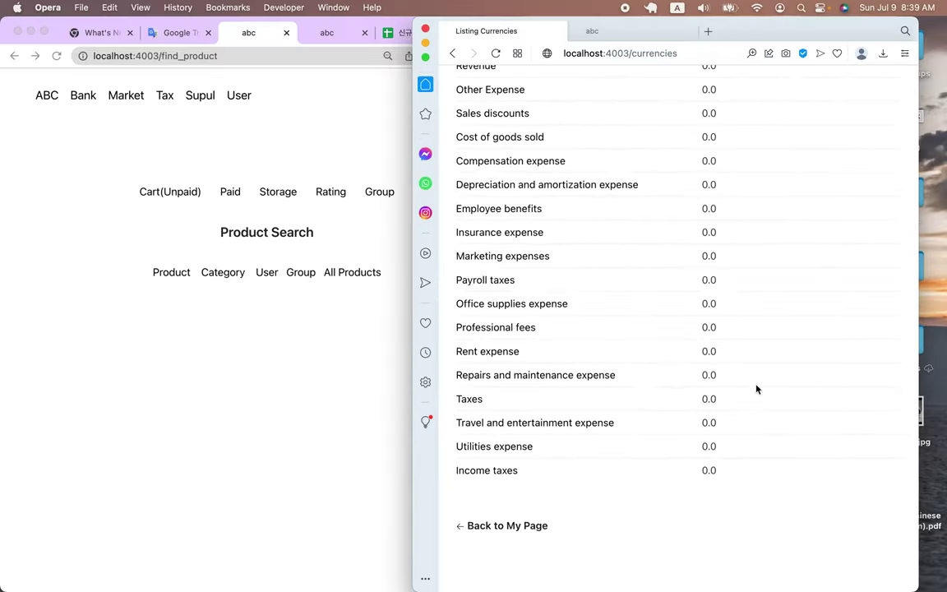
pyautogui.scroll(3, 748, 398)
# Switch to Chrome and list all products in the market.
pyautogui.click(184, 367)
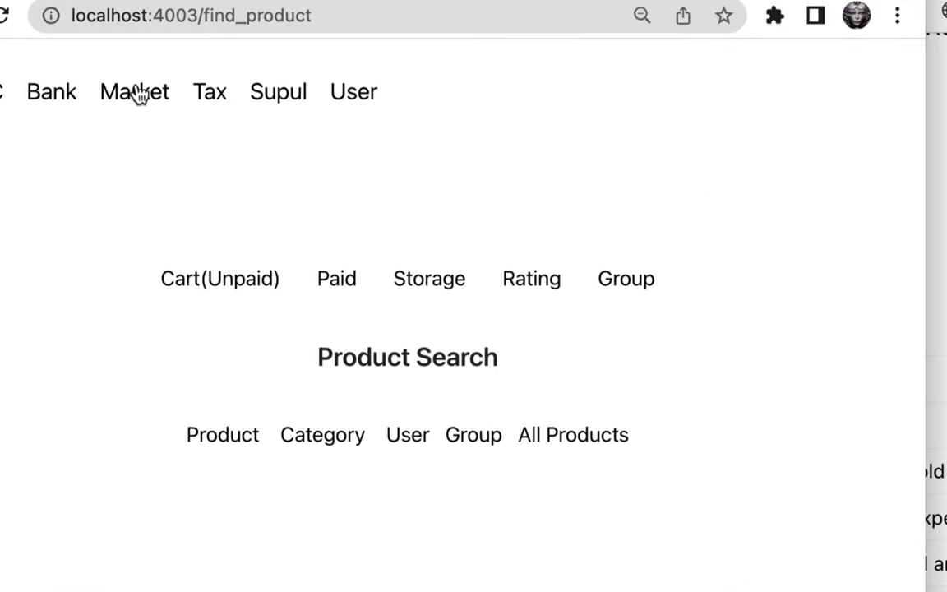
pyautogui.click(140, 93)
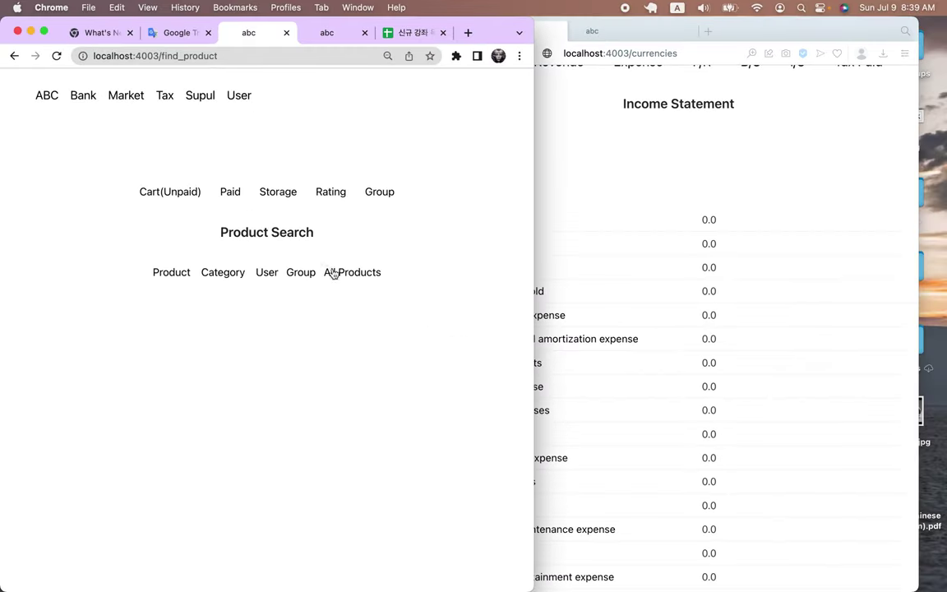
pyautogui.click(362, 273)
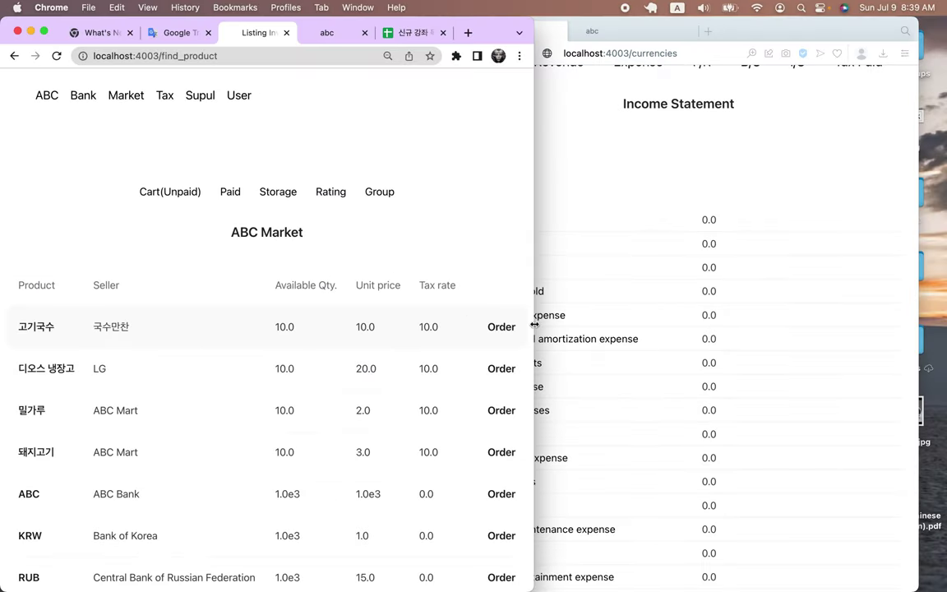
# Order 고기국수 with quantity 1.0 and other_expense as the income statement account, leaving the balance sheet account and reservation empty.
pyautogui.click(502, 328)
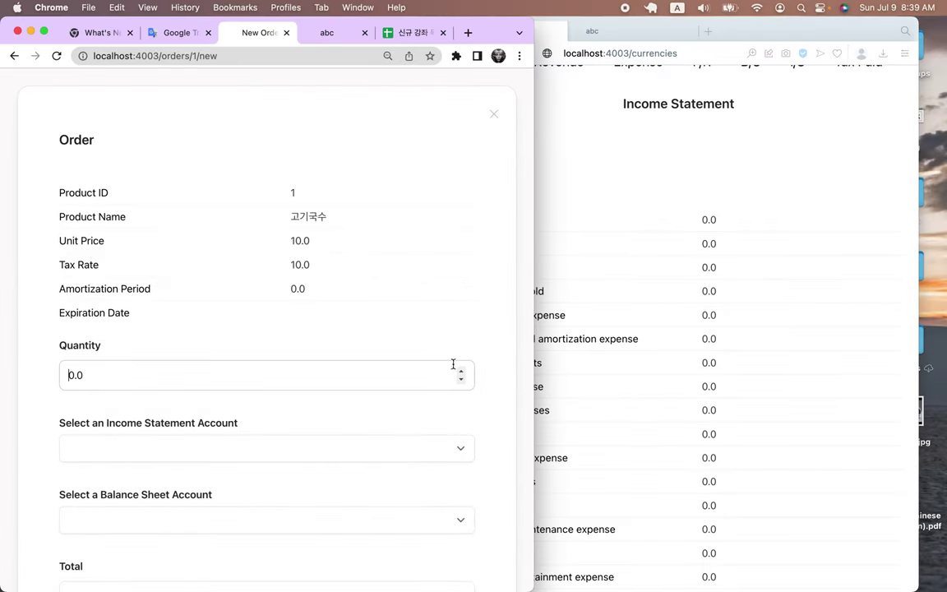
pyautogui.click(461, 375)
pyautogui.click(490, 422)
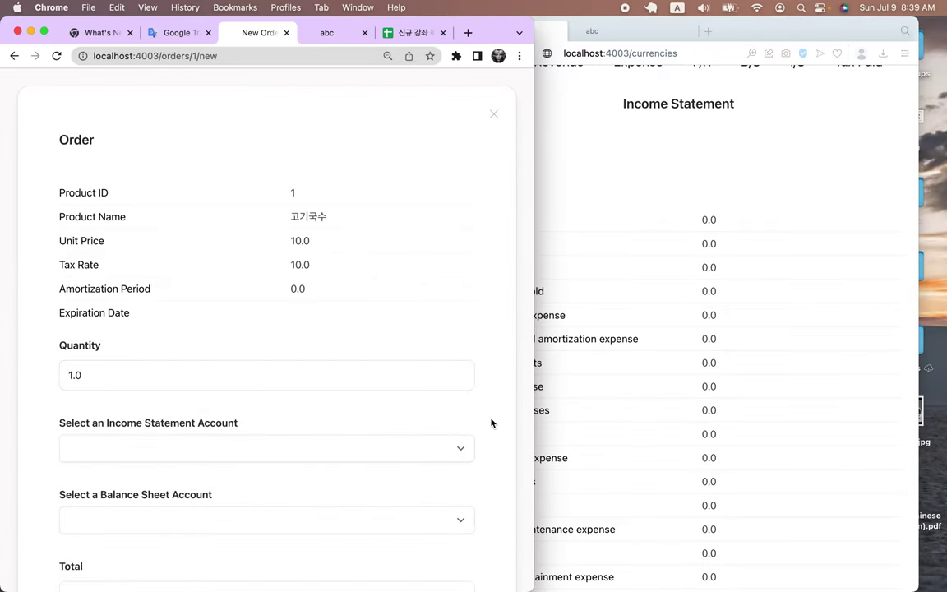
pyautogui.scroll(-2, 491, 422)
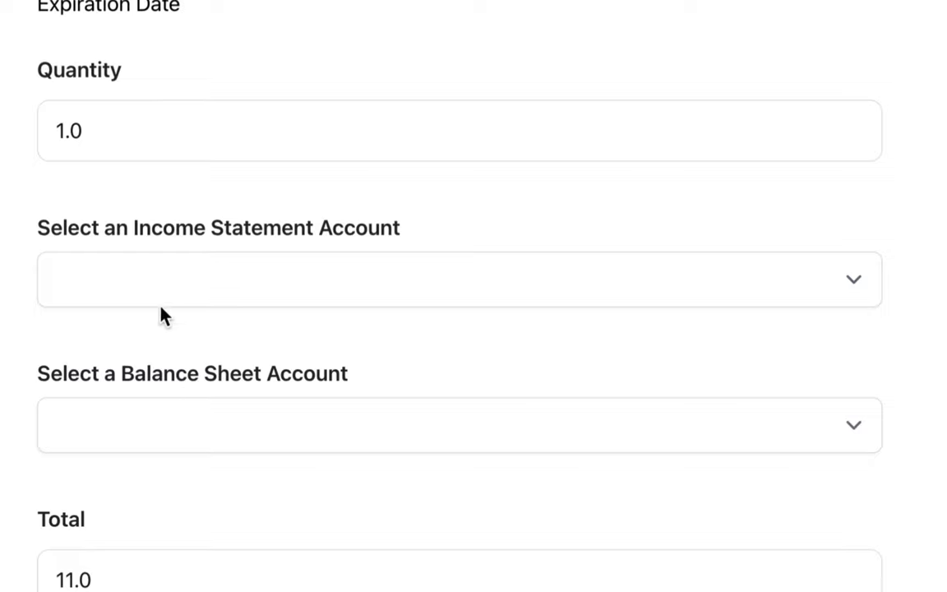
pyautogui.scroll(-1, 245, 297)
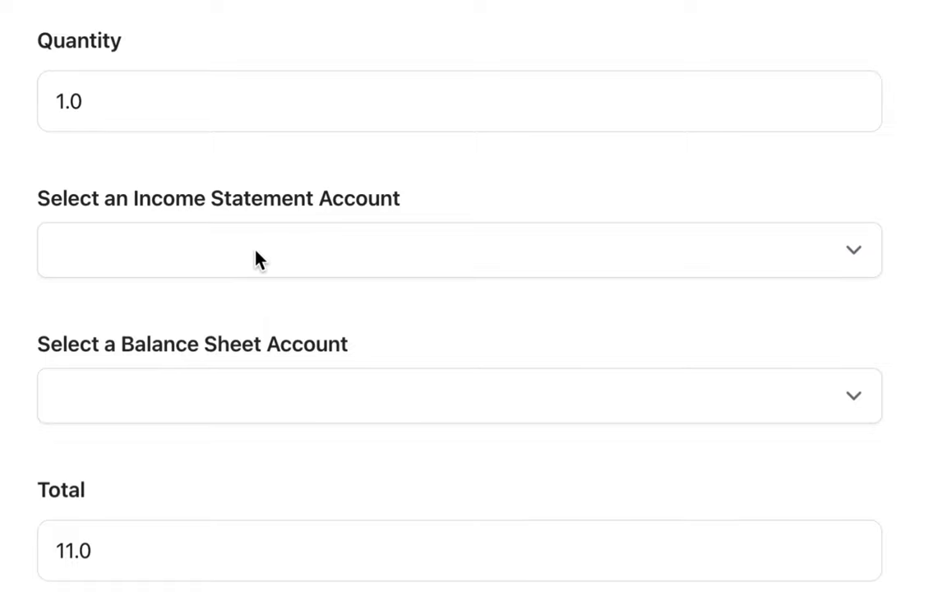
pyautogui.click(257, 259)
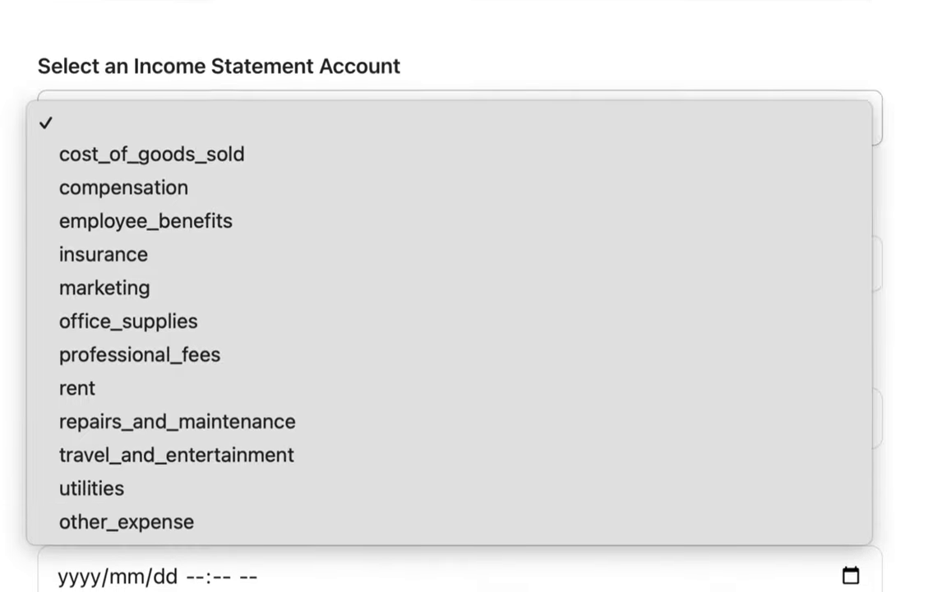
pyautogui.click(179, 500)
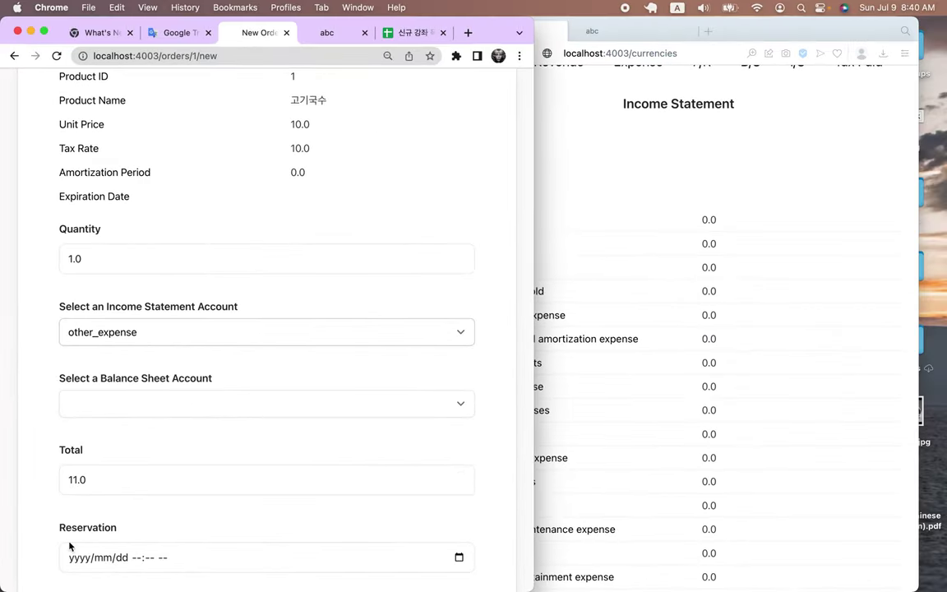
pyautogui.scroll(-2, 127, 515)
pyautogui.click(125, 515)
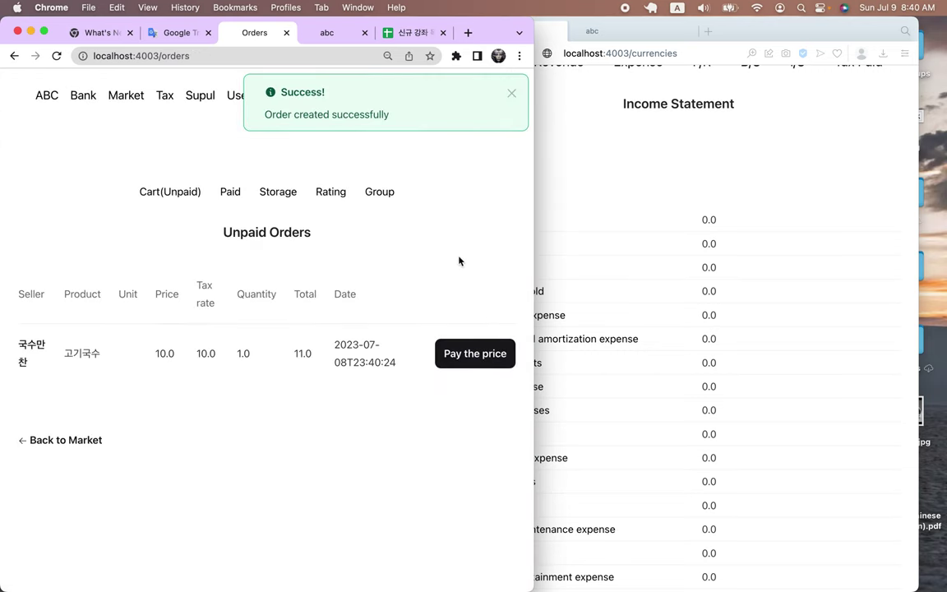
# Switch to Opera and check the seller's income statement with the buyer's order still unpaid.
pyautogui.click(818, 239)
pyautogui.scroll(2, 819, 240)
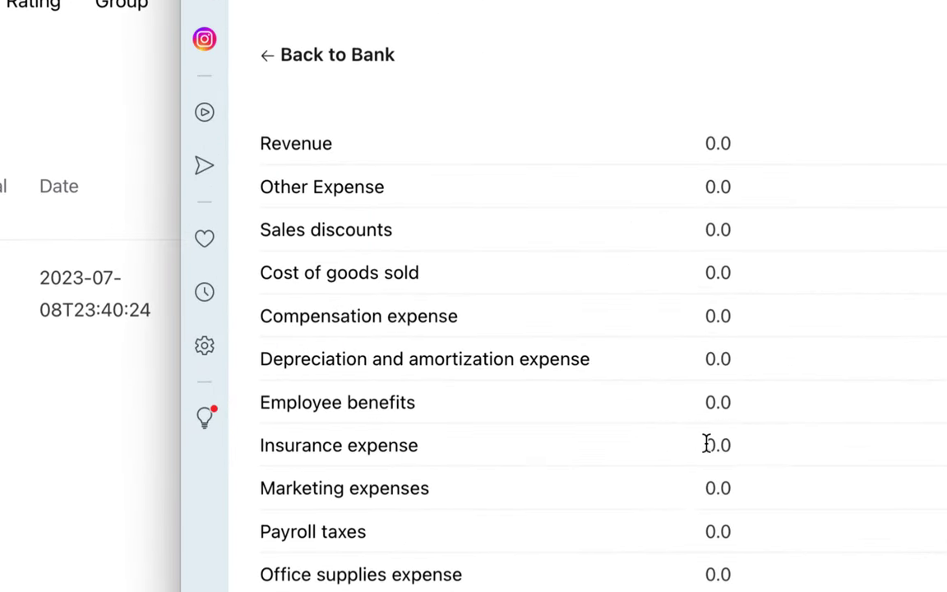
pyautogui.scroll(-3, 704, 444)
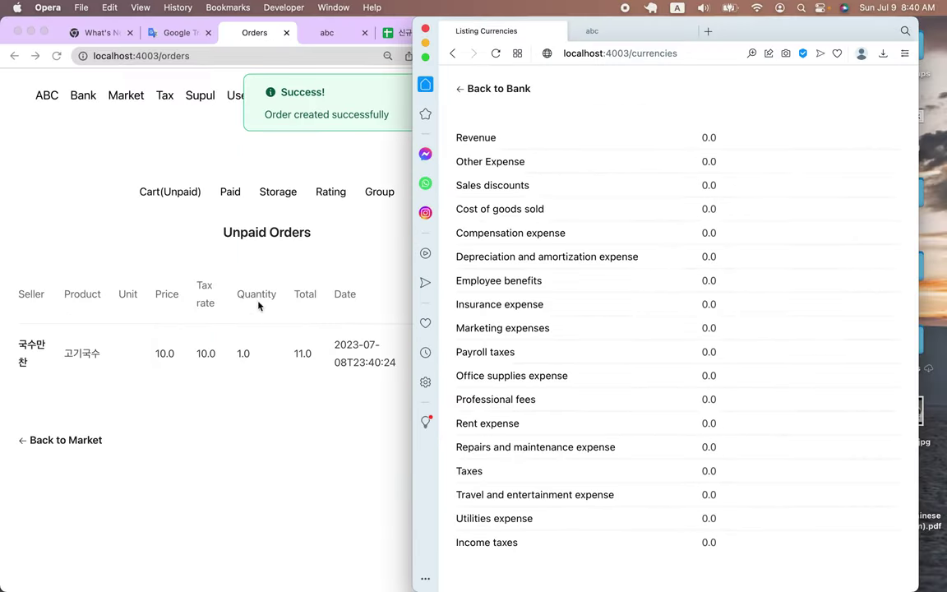
# In Chrome's second localhost tab, reload the page, open the first user's income statement from the bank page and review its lines.
pyautogui.click(143, 235)
pyautogui.click(340, 34)
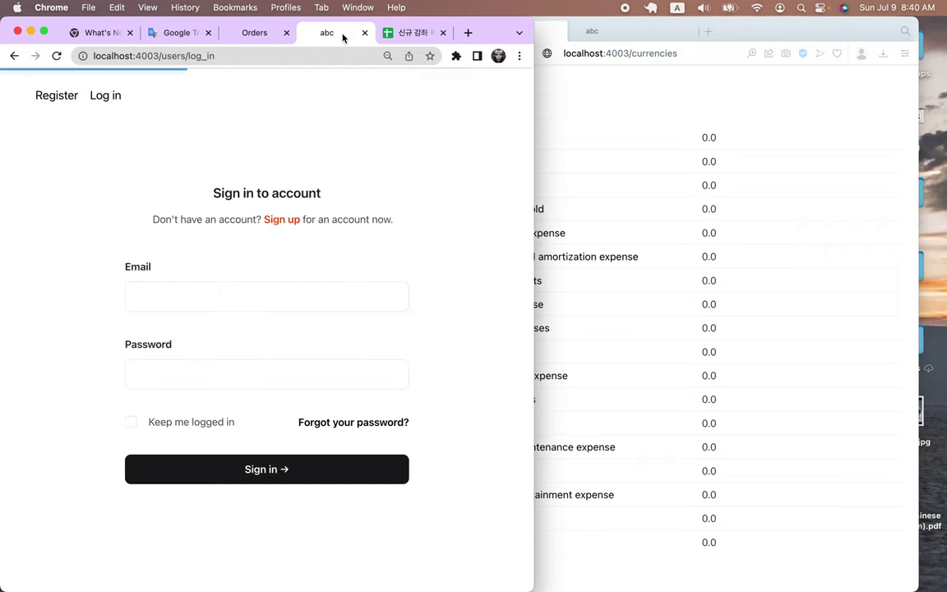
pyautogui.click(56, 55)
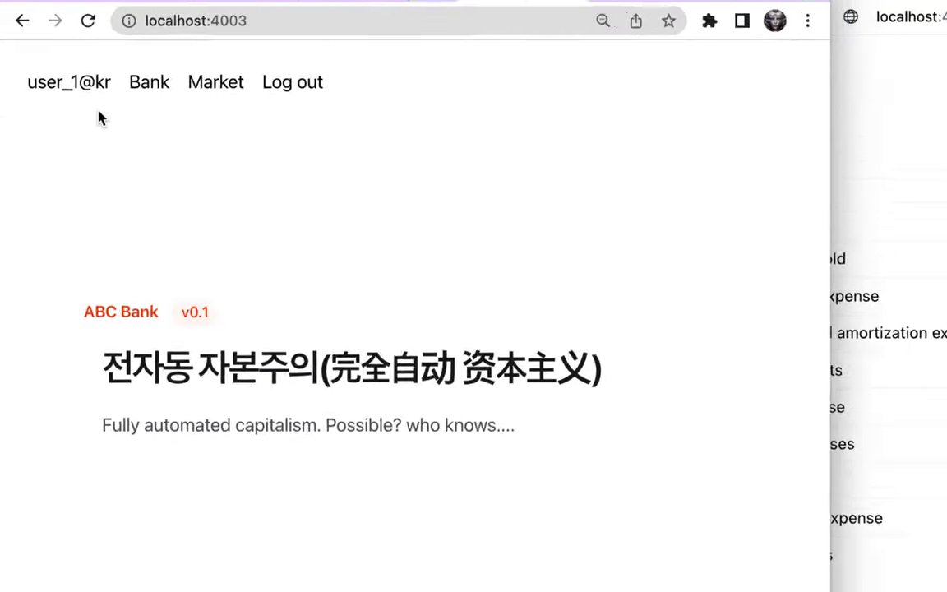
pyautogui.click(149, 86)
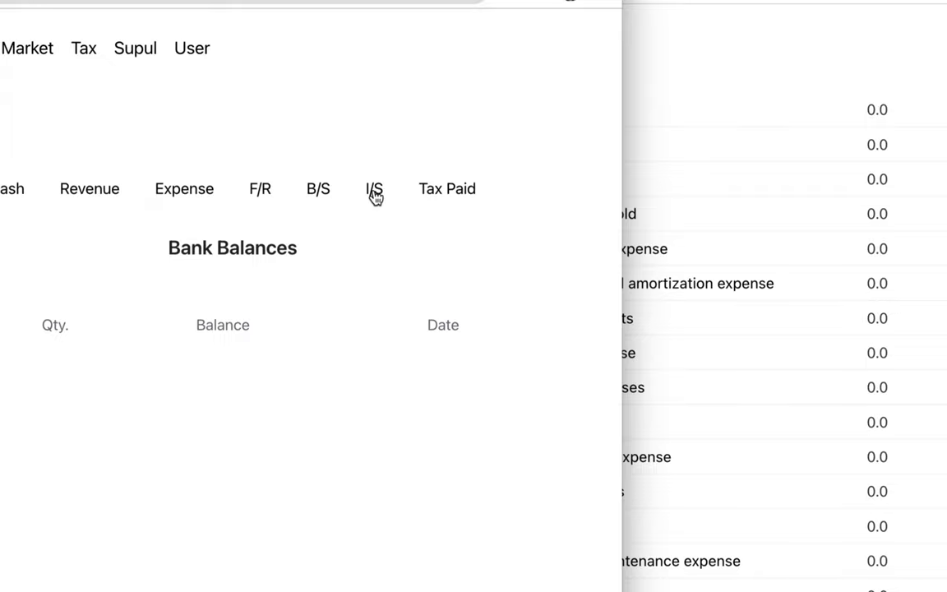
pyautogui.click(374, 191)
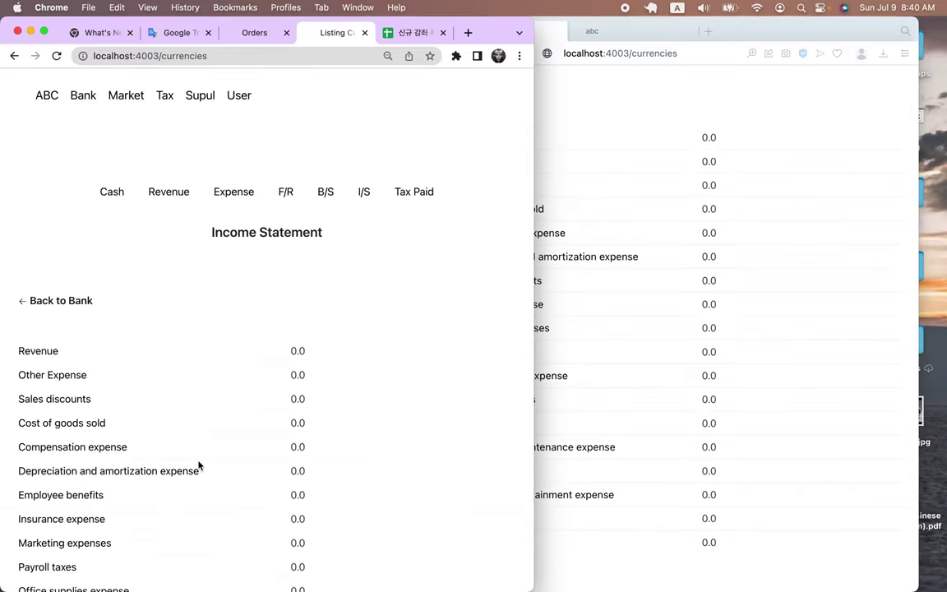
pyautogui.scroll(-5, 198, 466)
pyautogui.scroll(5, 198, 465)
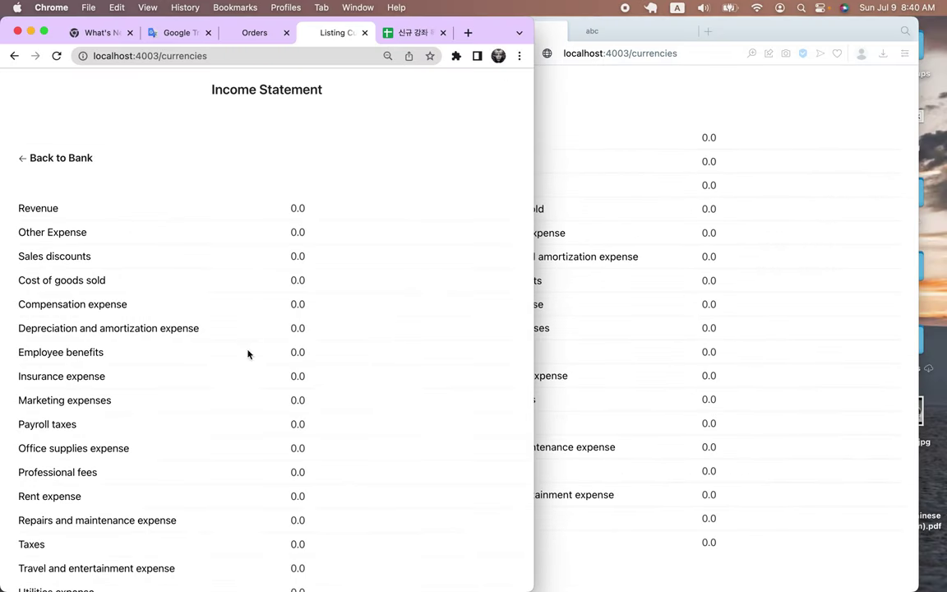
# Shift the seller's Opera window aside and pay the price of the buyer's unpaid 고기국수 order in Chrome's orders tab.
pyautogui.click(256, 35)
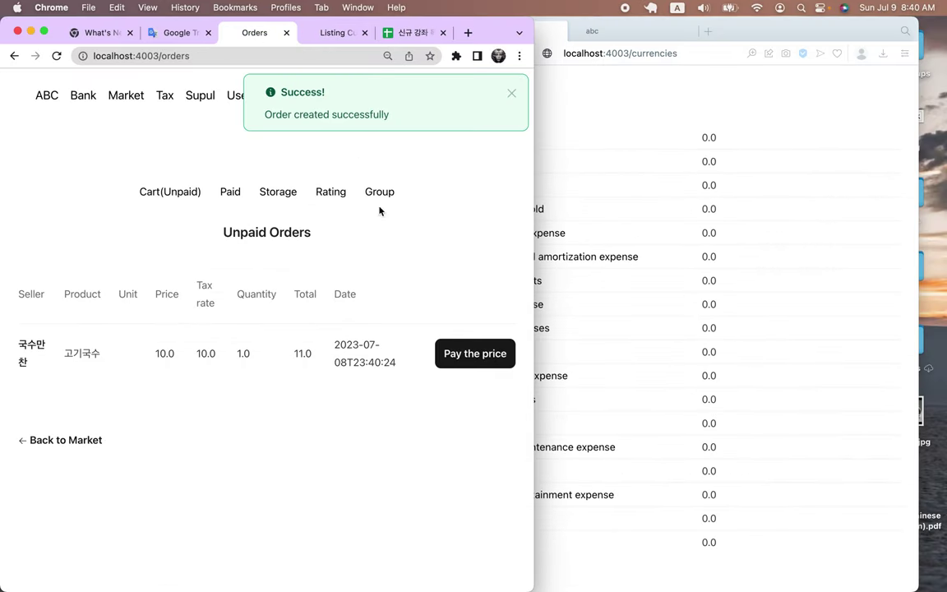
pyautogui.scroll(5, 849, 314)
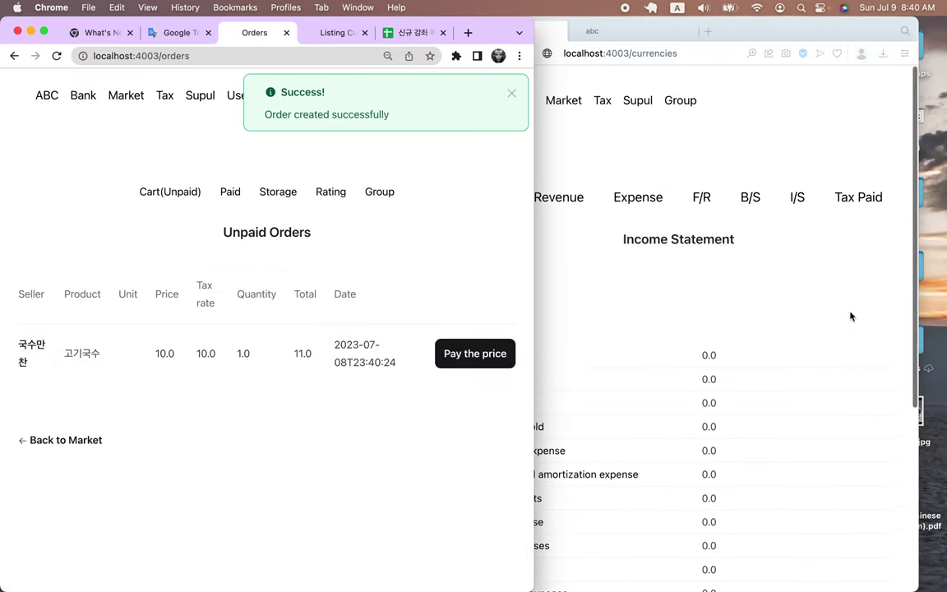
pyautogui.click(753, 262)
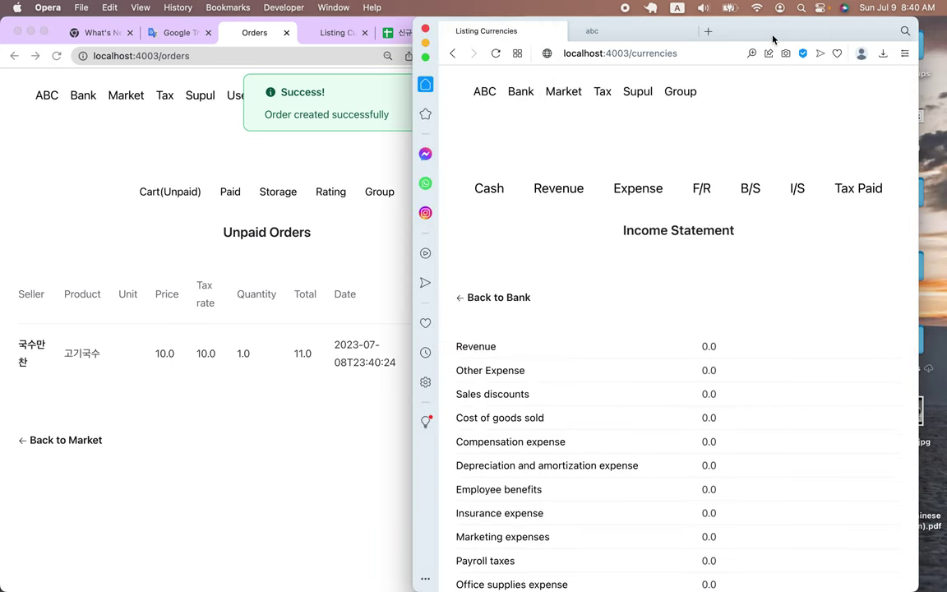
pyautogui.moveTo(770, 36); pyautogui.dragTo(808, 35)
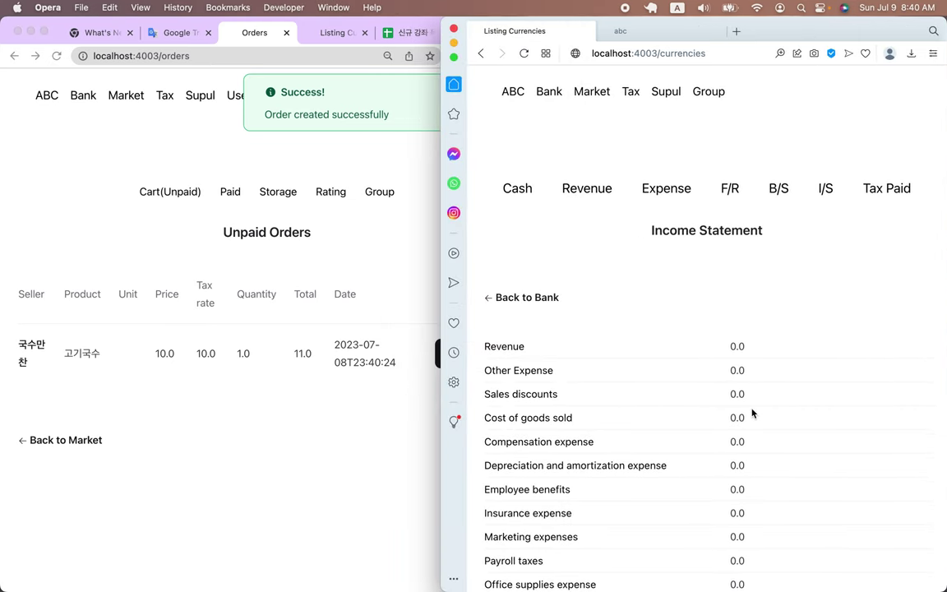
pyautogui.click(296, 364)
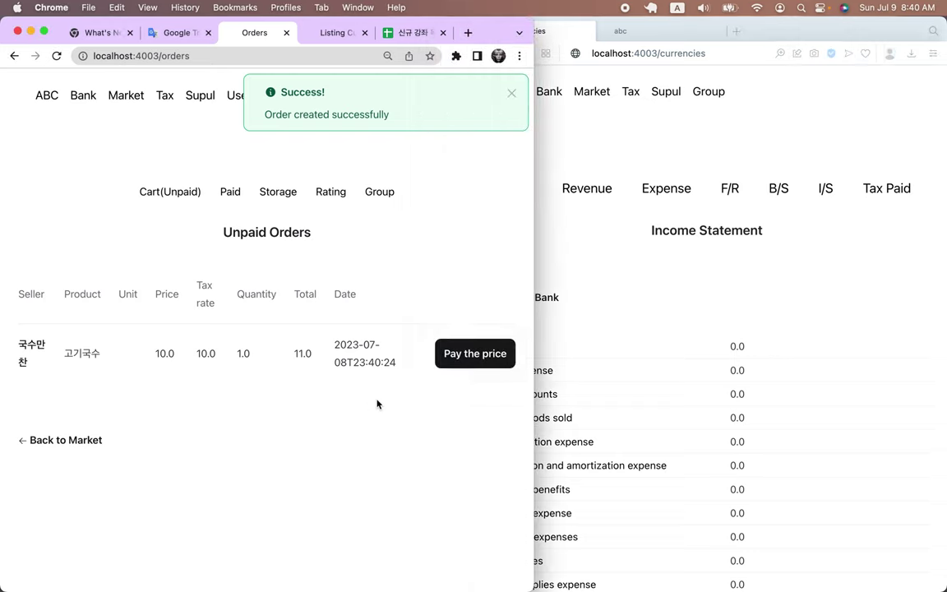
pyautogui.click(470, 353)
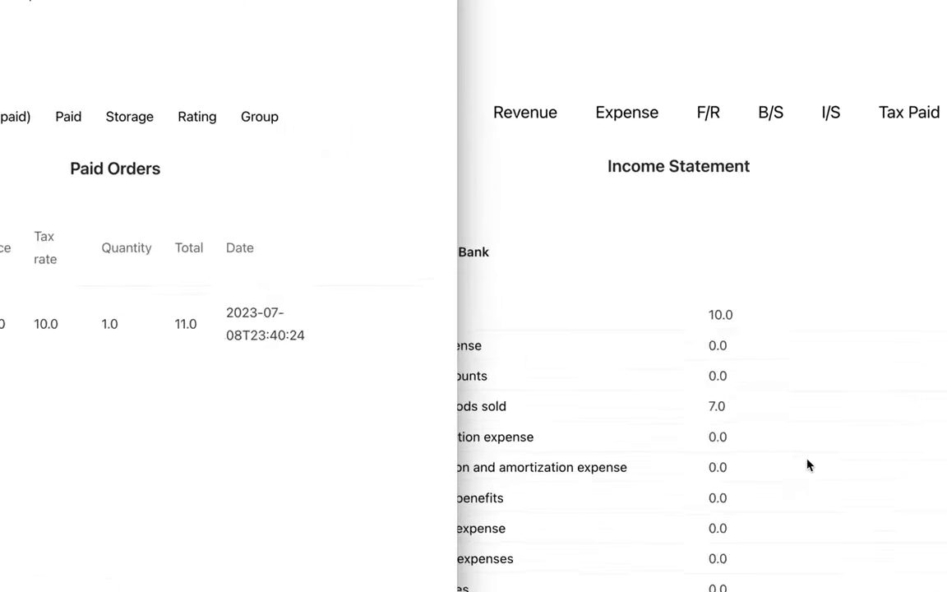
# Switch to Opera, reopen the seller's income statement and check its revenue and cost of goods sold after the payment.
pyautogui.click(805, 179)
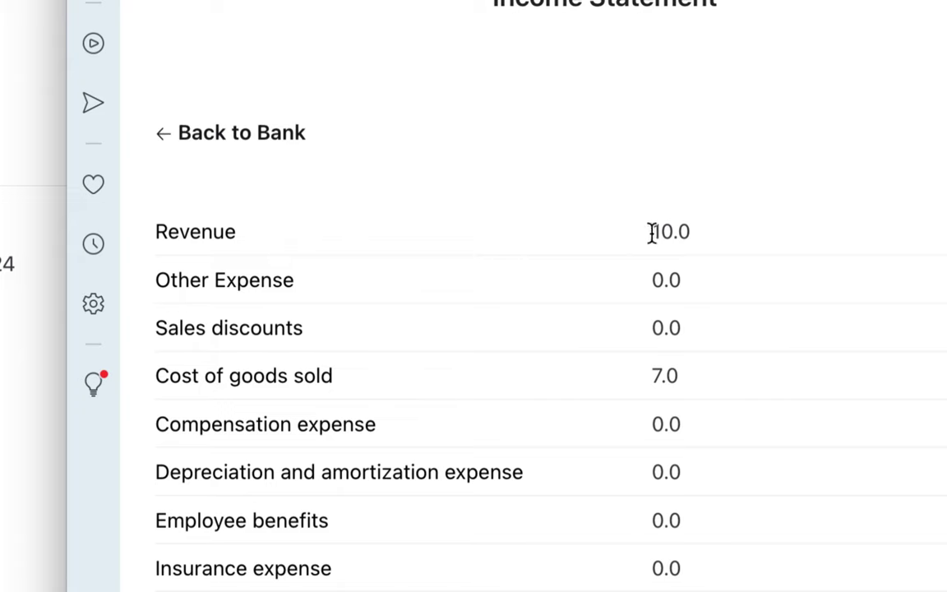
pyautogui.moveTo(650, 233); pyautogui.dragTo(696, 237)
pyautogui.click(549, 397)
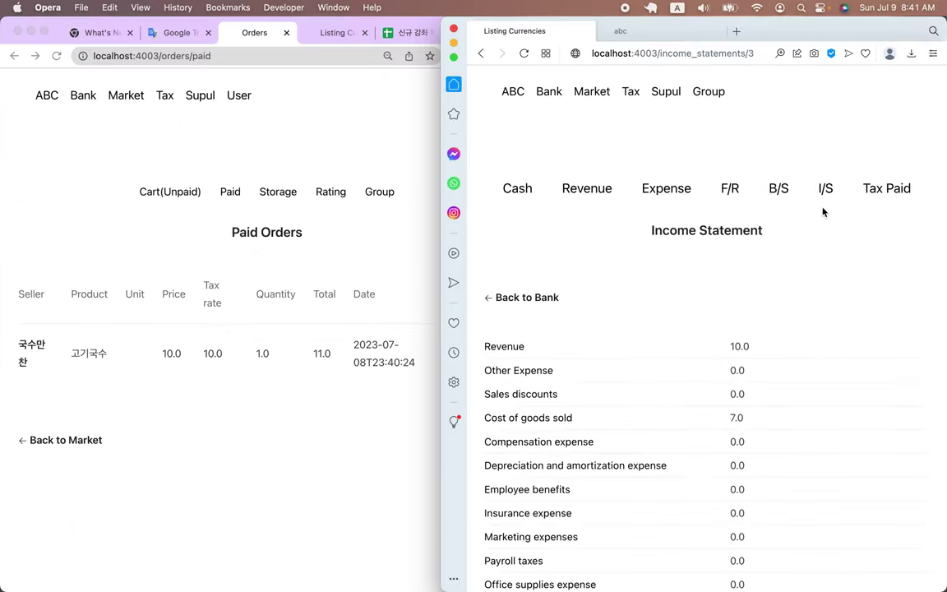
# Open the seller's balance sheet and check its retained earnings.
pyautogui.click(782, 189)
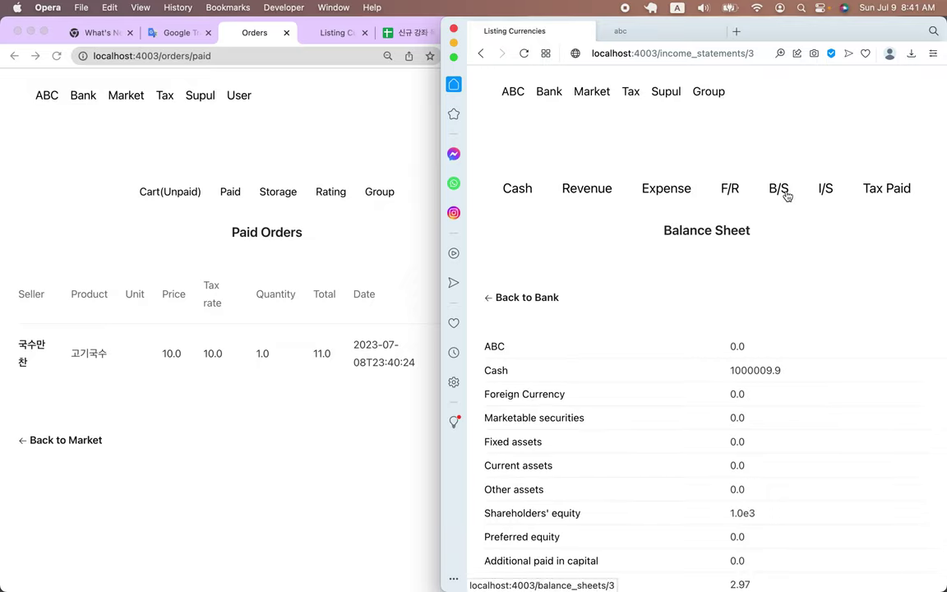
pyautogui.scroll(-3, 818, 450)
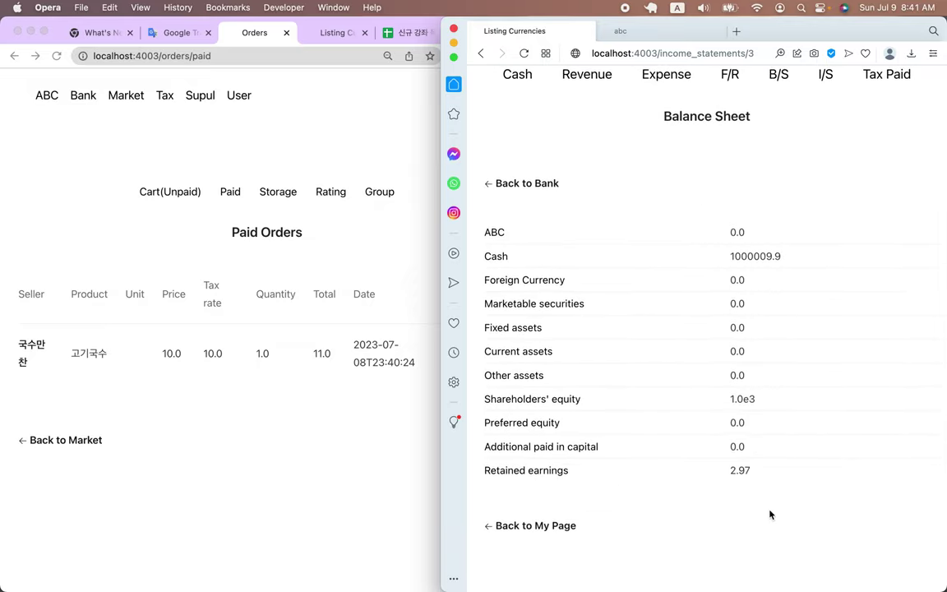
pyautogui.moveTo(655, 396); pyautogui.dragTo(716, 398)
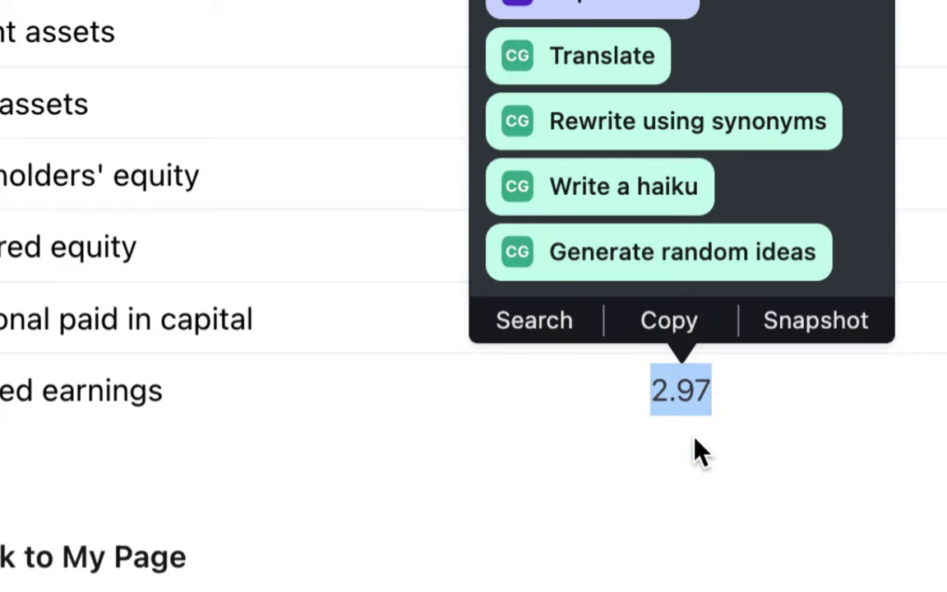
pyautogui.click(694, 437)
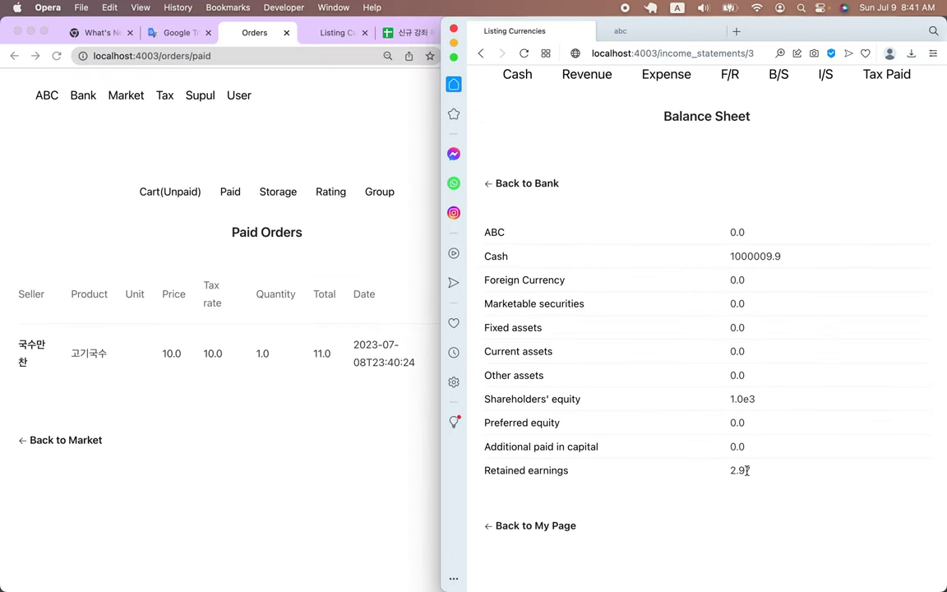
# Switch to VS Code and, after looking through income_statements.ex, find the update_seller_balance_sheet function in balance_sheets.ex.
pyautogui.hotkey('ctrl', 'Right')
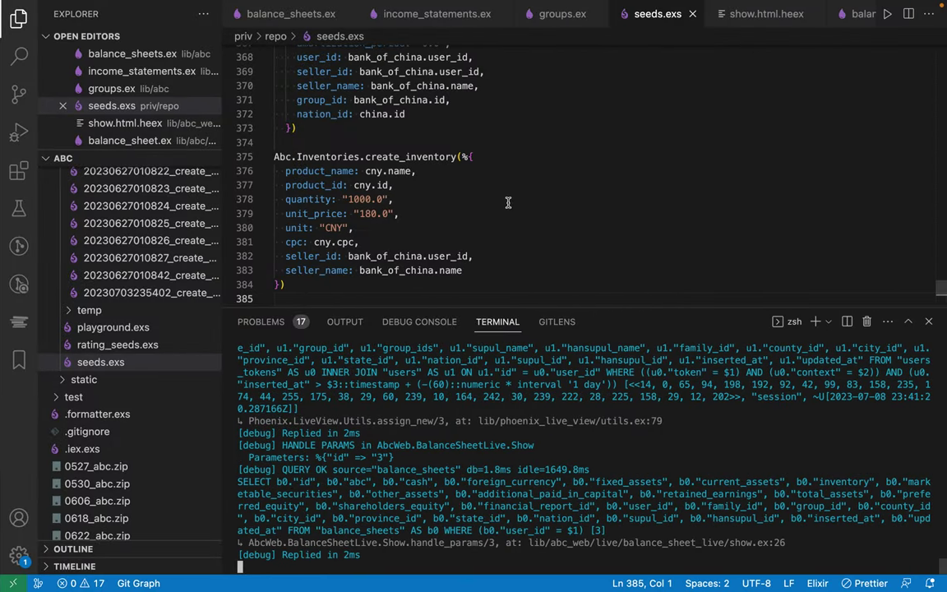
pyautogui.click(419, 17)
pyautogui.scroll(20, 534, 115)
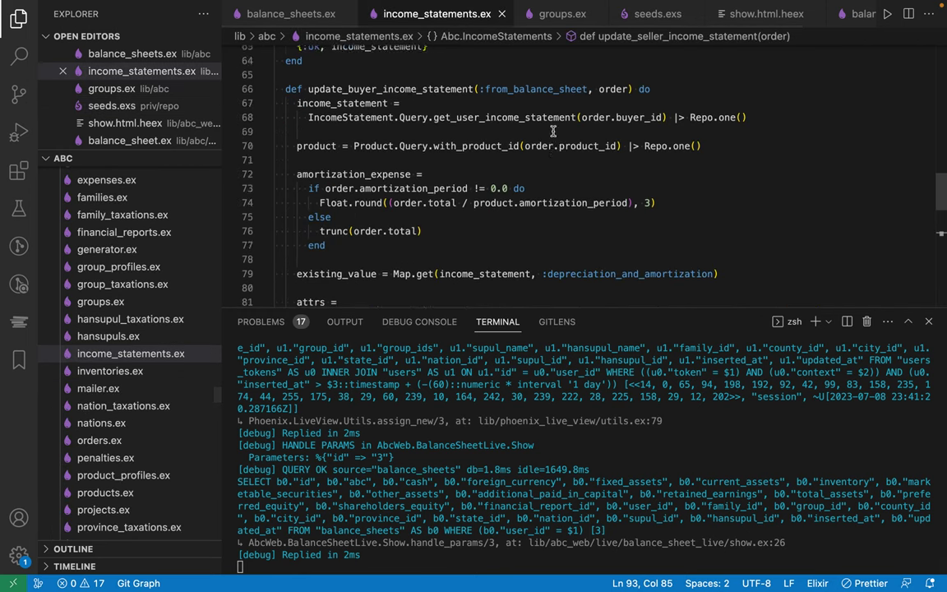
pyautogui.scroll(-15, 552, 131)
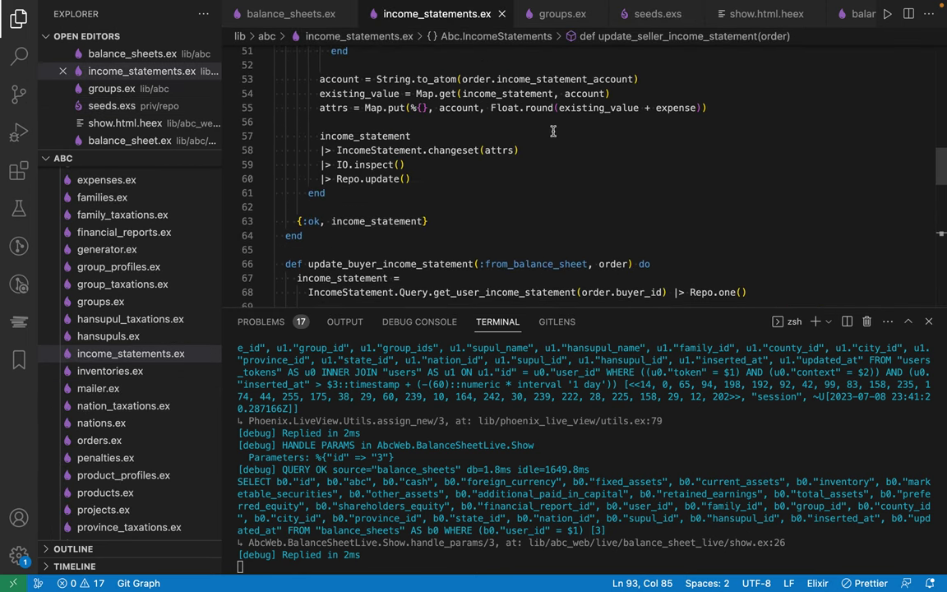
pyautogui.click(297, 19)
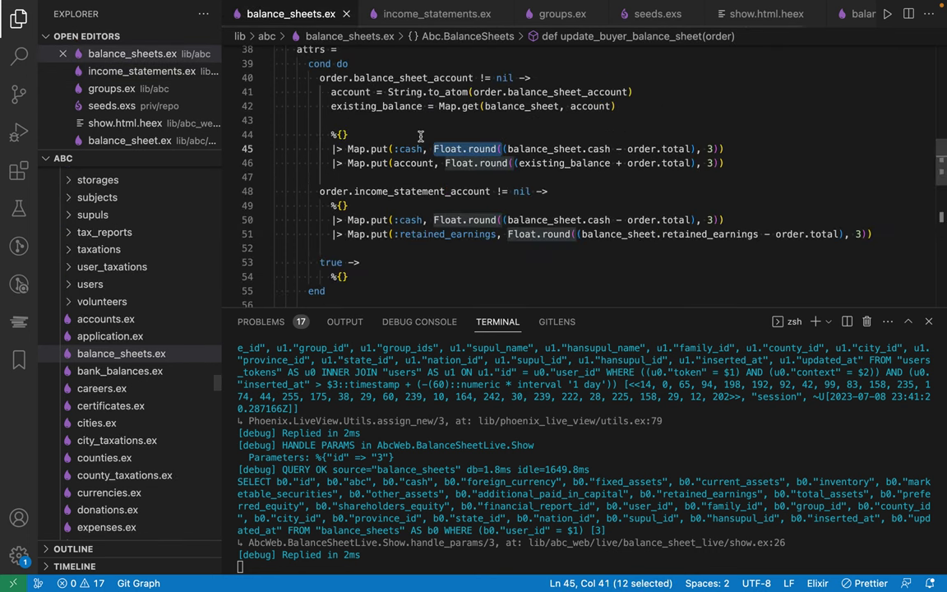
pyautogui.scroll(-1, 420, 136)
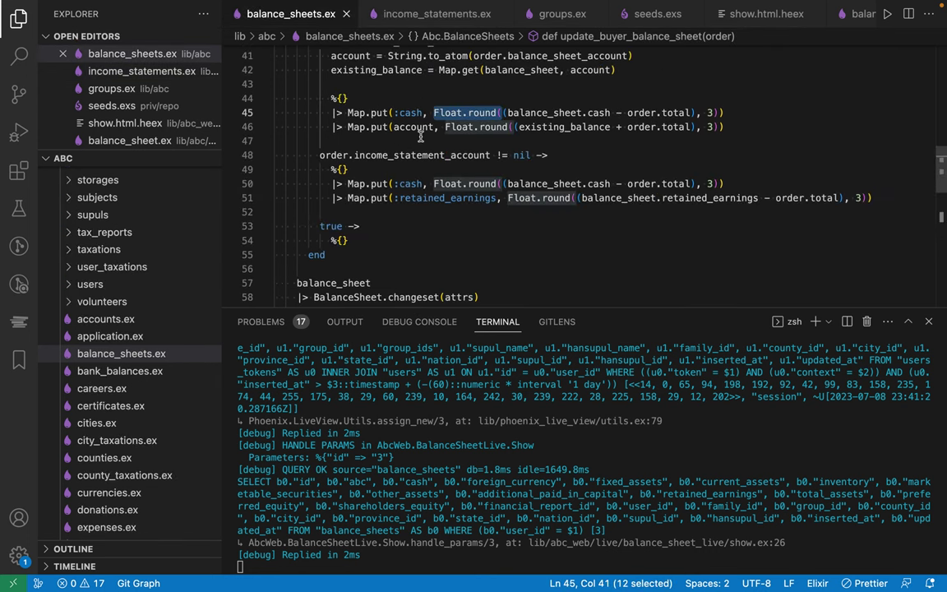
pyautogui.scroll(-5, 420, 136)
pyautogui.click(420, 136)
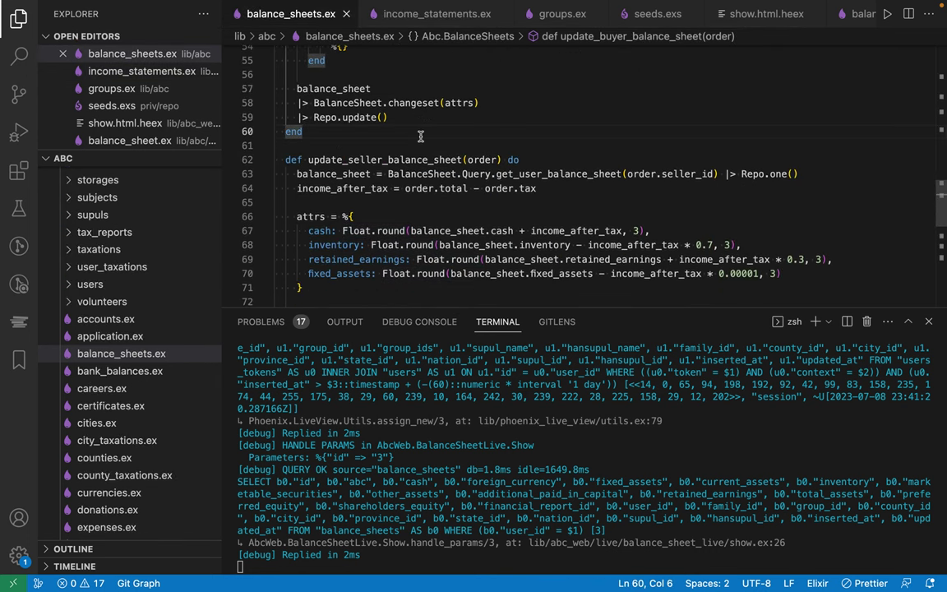
# Examine the fixed_assets calculation in update_seller_balance_sheet and compare it with the fixed assets line of the seller's balance sheet in Opera.
pyautogui.scroll(-1, 420, 136)
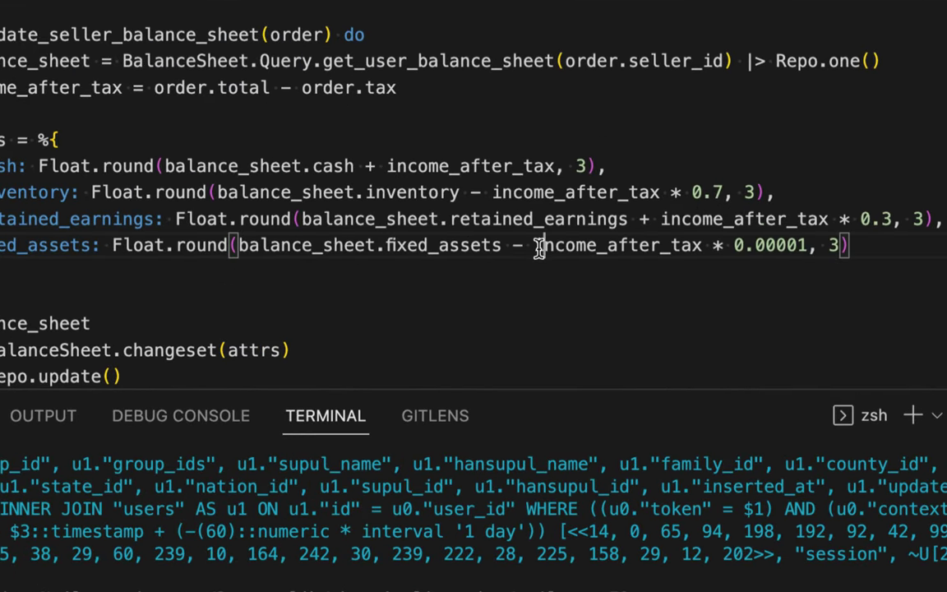
pyautogui.moveTo(535, 245); pyautogui.dragTo(837, 245)
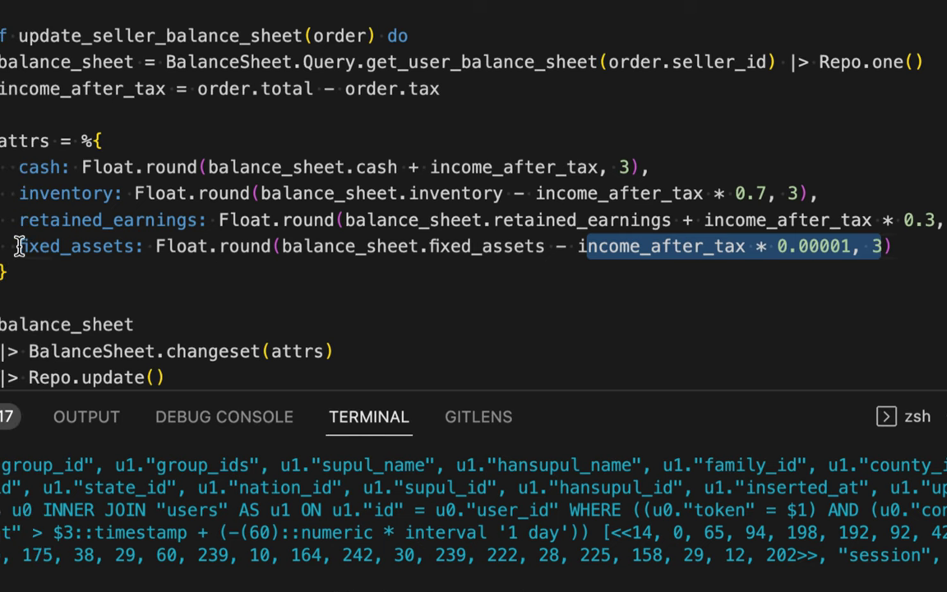
pyautogui.moveTo(18, 246); pyautogui.dragTo(127, 247)
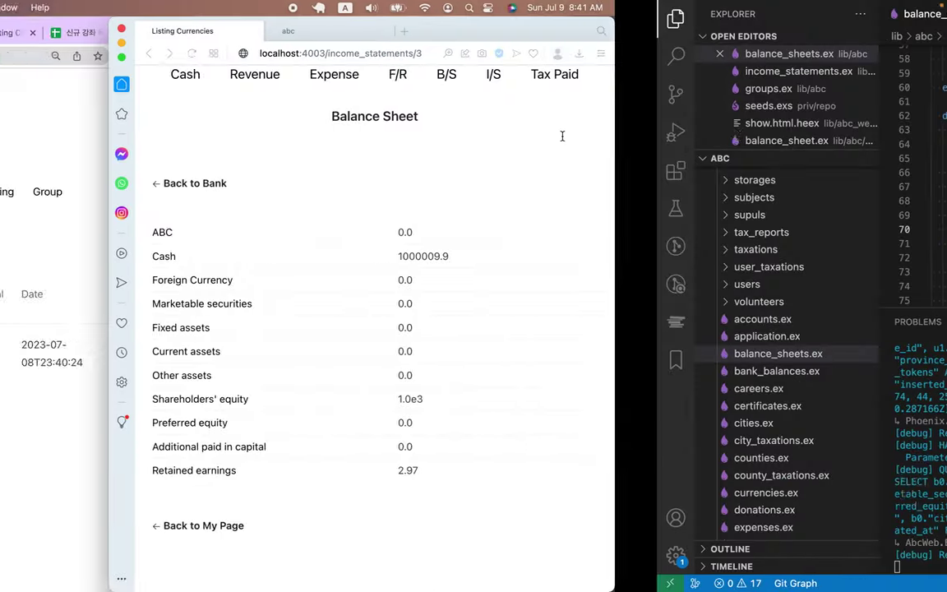
pyautogui.click(562, 140)
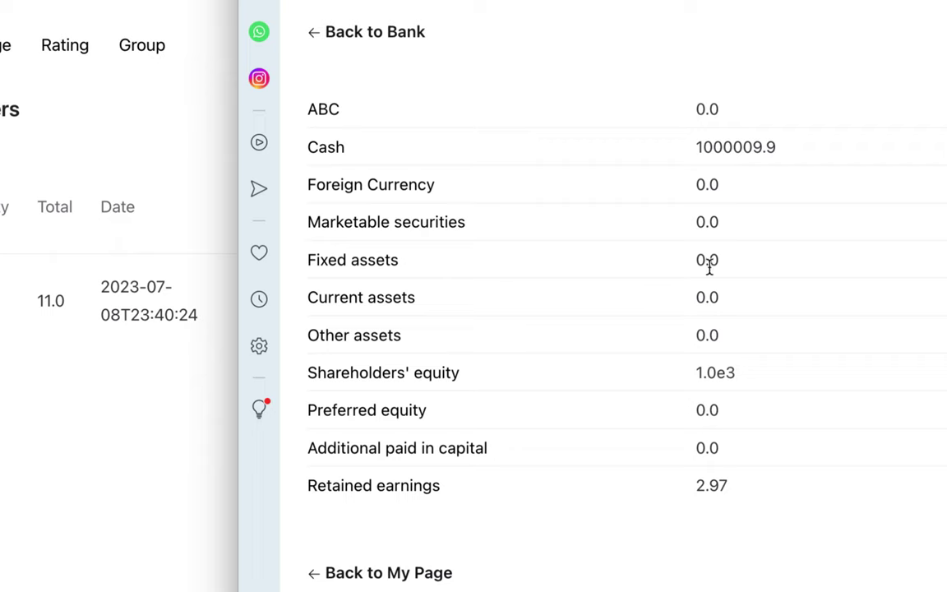
pyautogui.moveTo(696, 263); pyautogui.dragTo(715, 261)
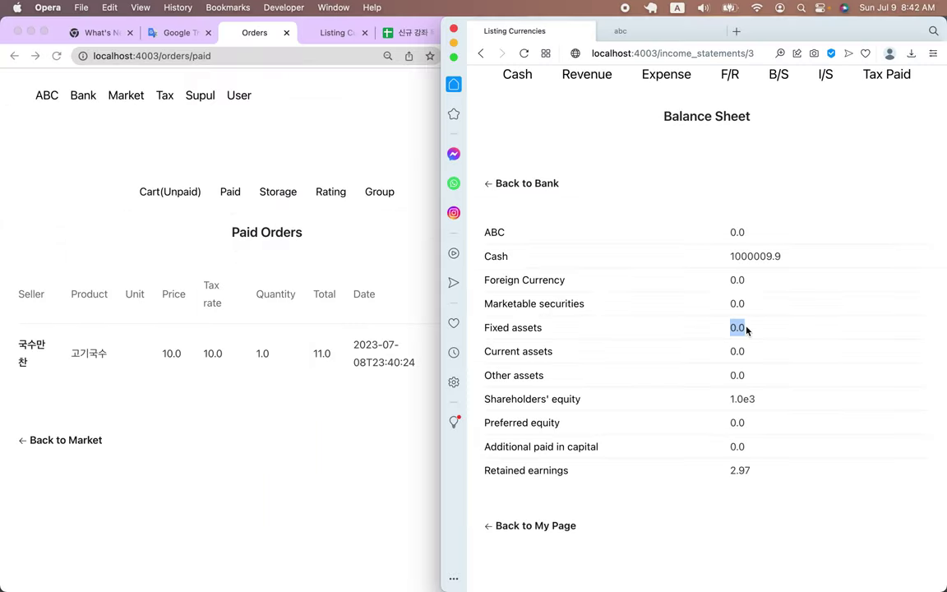
# Switch to VS Code and set the rounding precision of fixed_assets in update_seller_balance_sheet to 5 decimals.
pyautogui.hotkey('ctrl', 'Right')
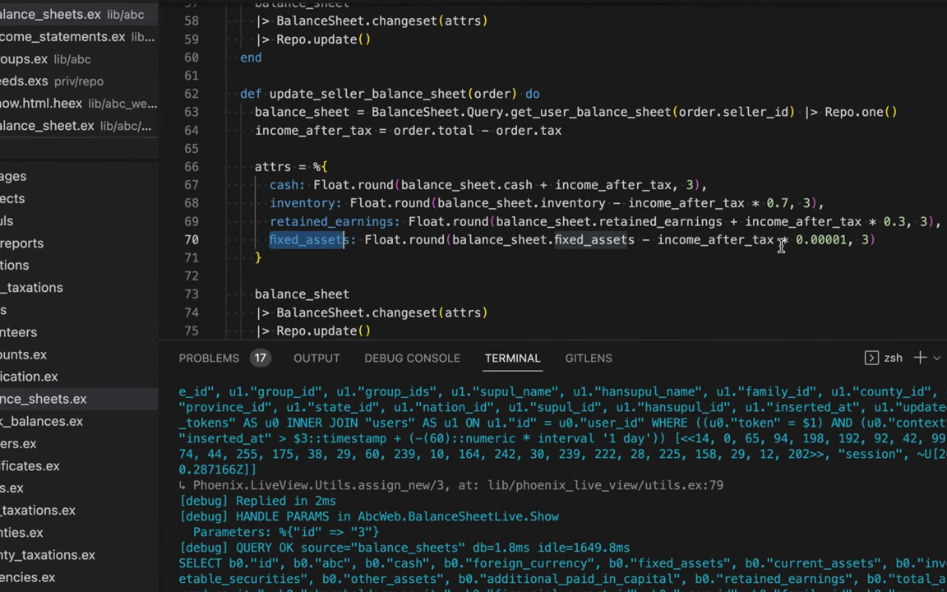
pyautogui.moveTo(781, 247)
pyautogui.click(867, 239)
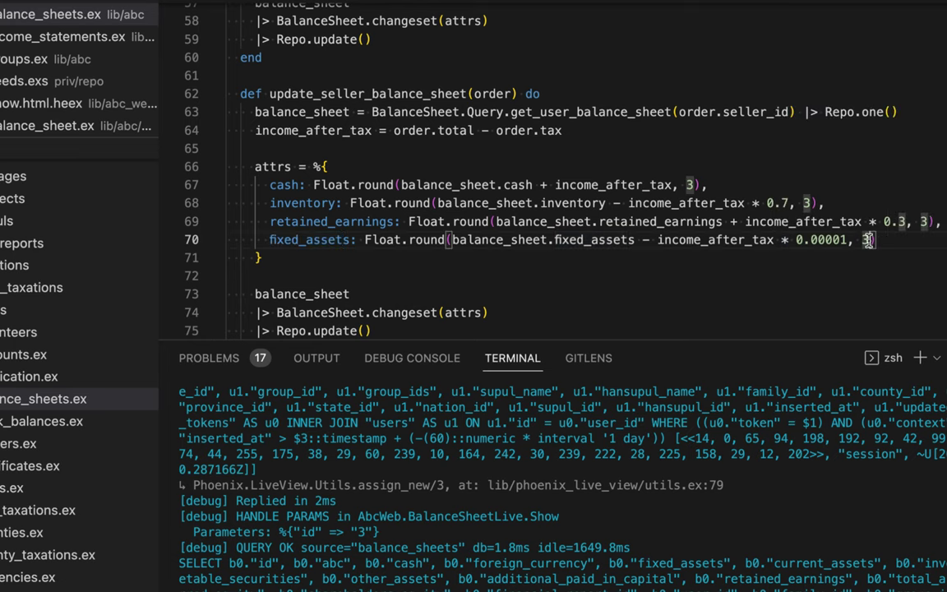
pyautogui.press('BackSpace')
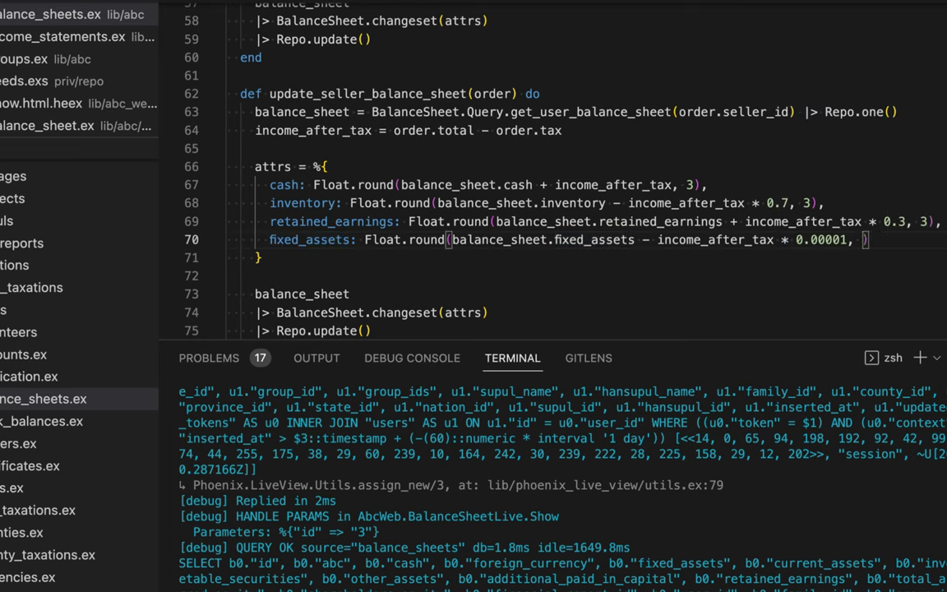
pyautogui.write('5')
pyautogui.click(792, 269)
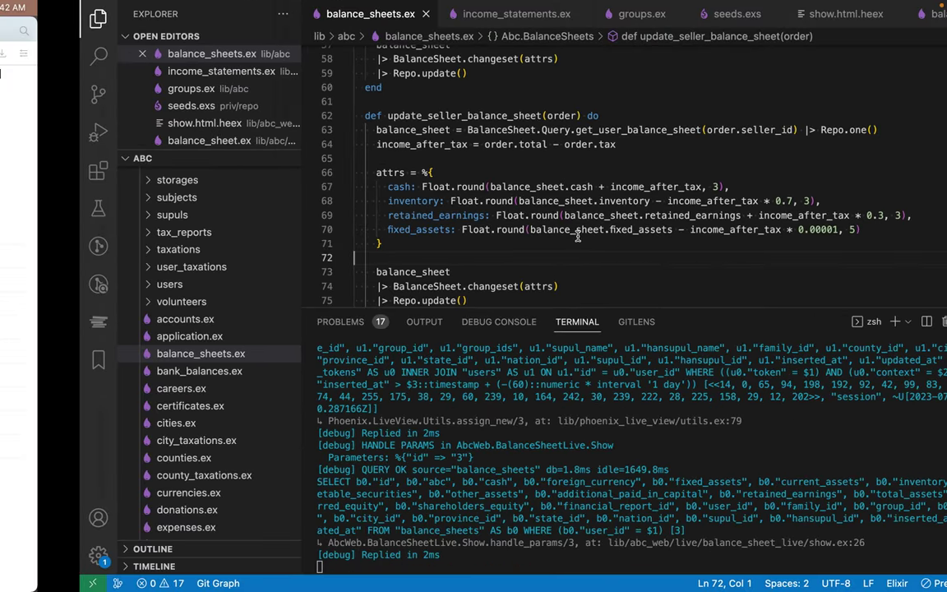
# Switch to Chrome's second localhost tab and review the buyer's income statement after the payment, checking the other expense line.
pyautogui.click(327, 250)
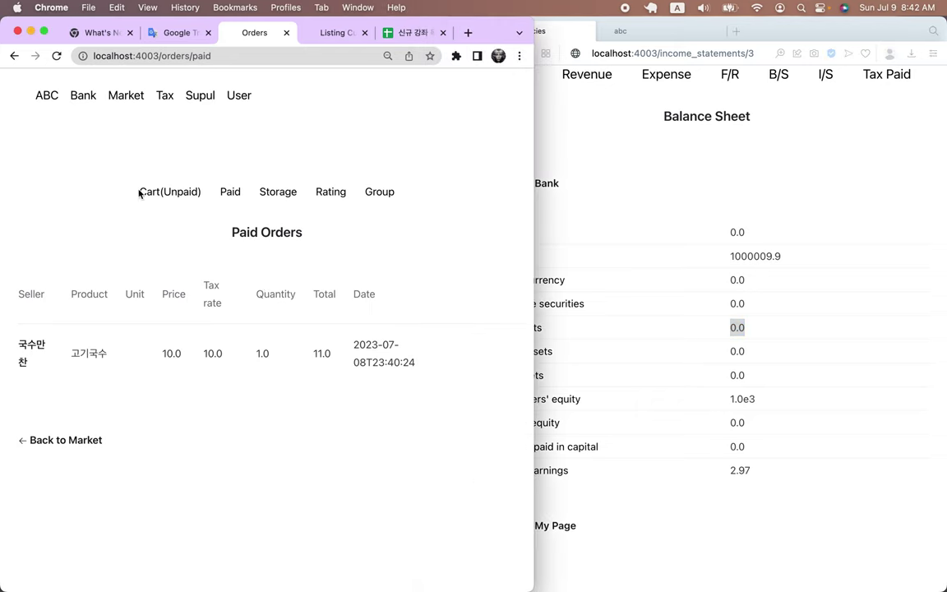
pyautogui.click(321, 33)
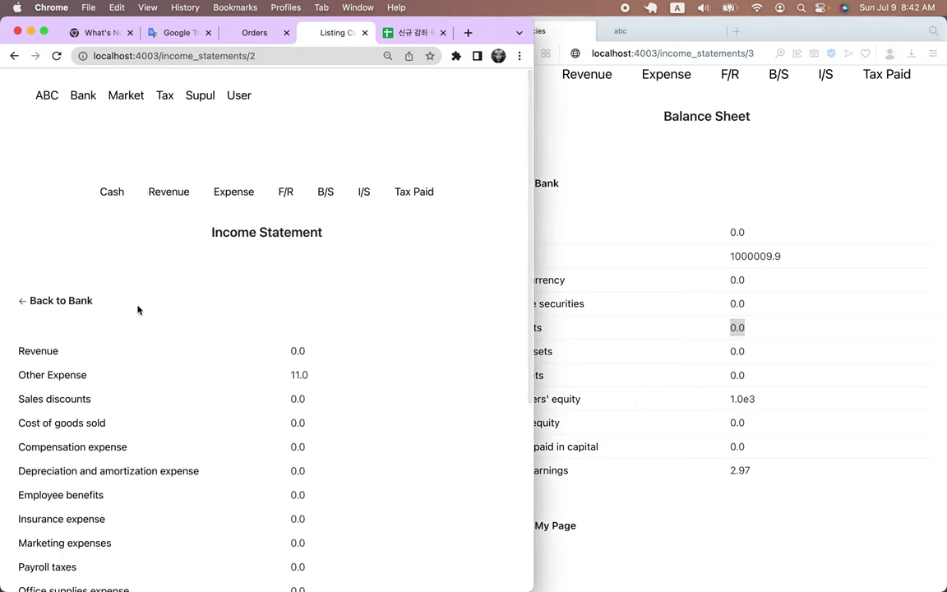
pyautogui.scroll(-3, 70, 348)
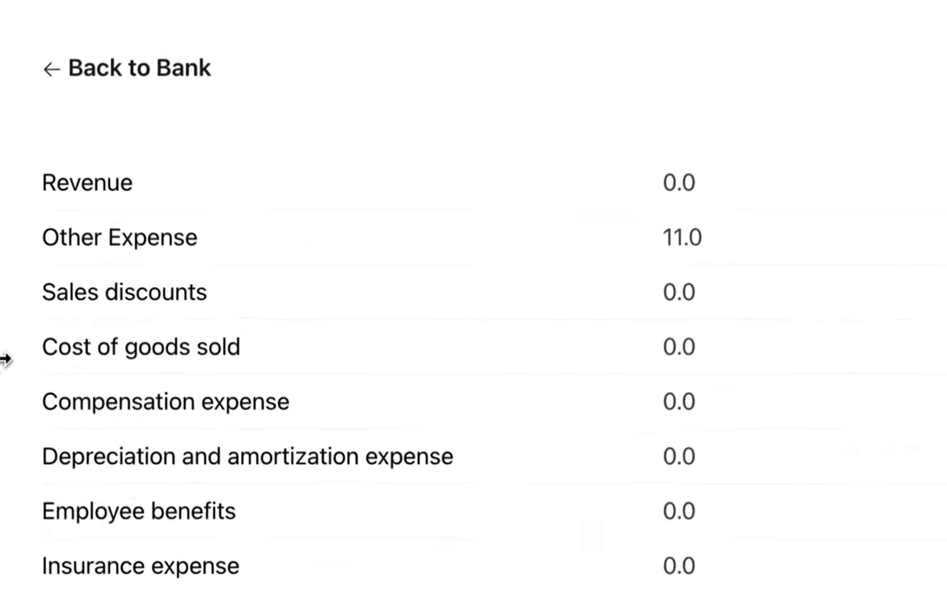
pyautogui.moveTo(650, 239); pyautogui.dragTo(713, 248)
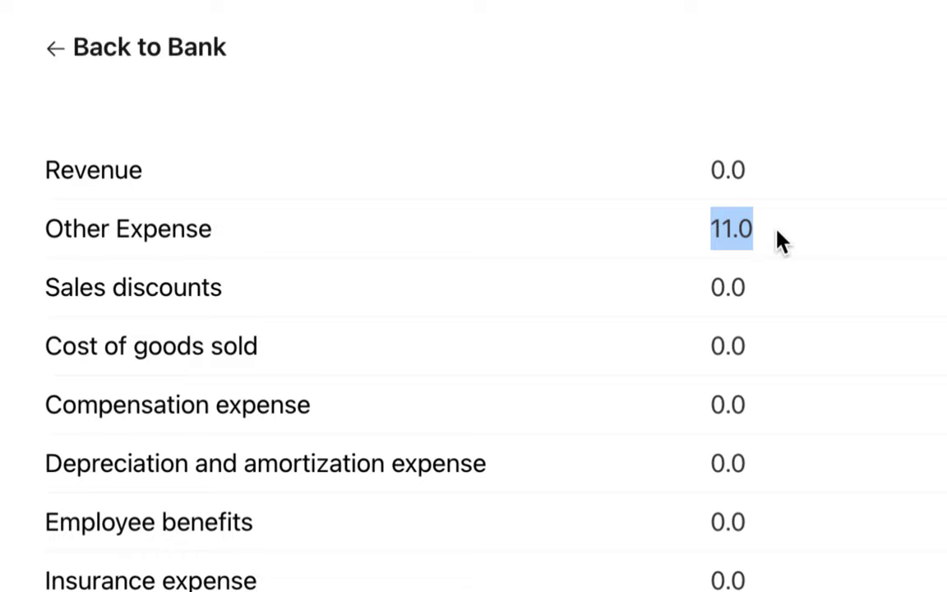
pyautogui.scroll(-7, 780, 240)
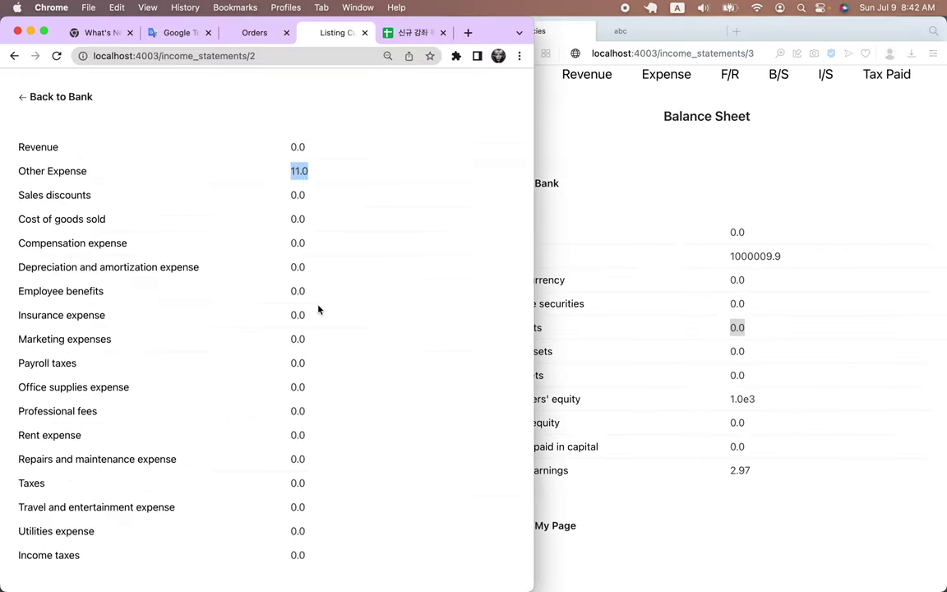
pyautogui.scroll(-1, 38, 309)
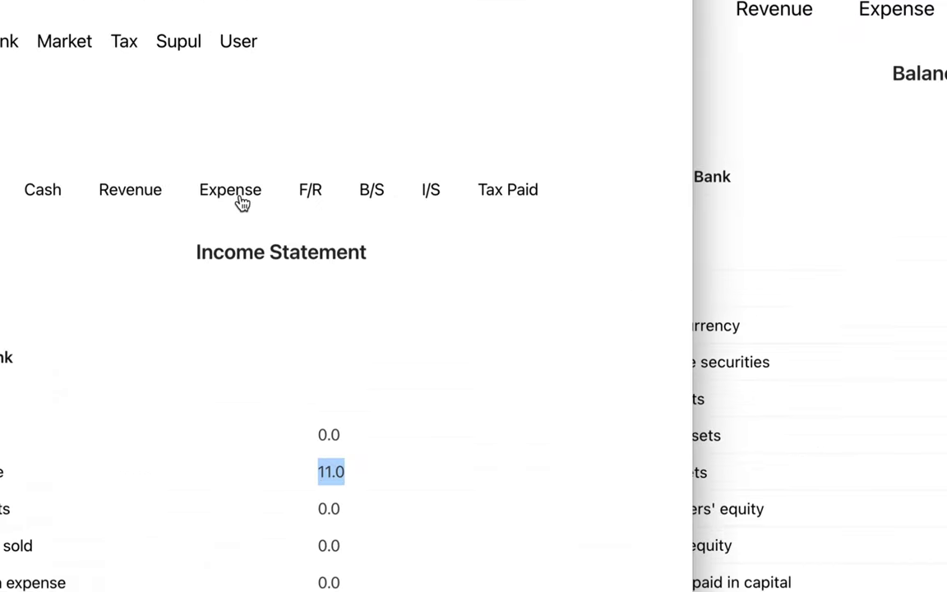
# Open the buyer's balance sheet and check its cash balance.
pyautogui.click(429, 194)
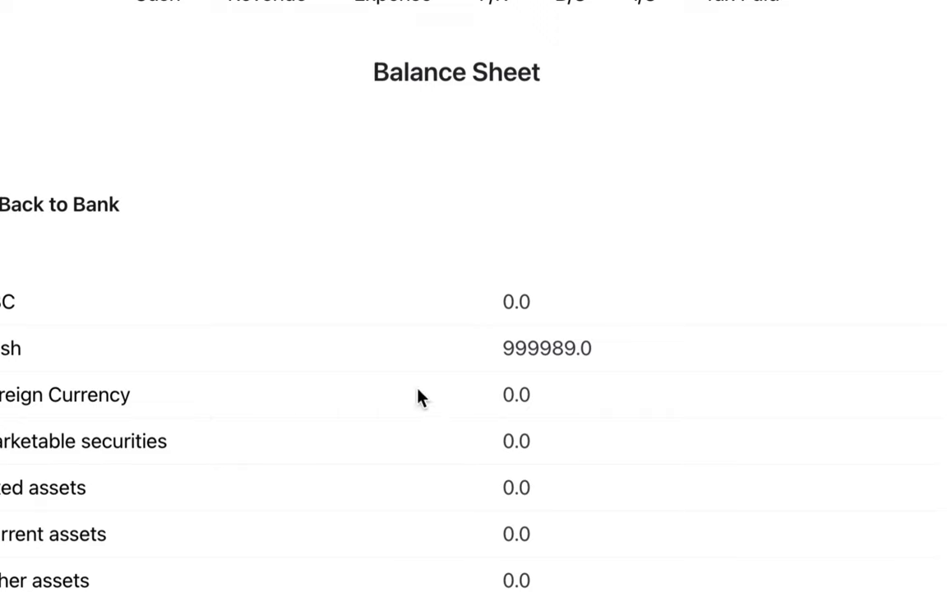
pyautogui.moveTo(502, 343); pyautogui.dragTo(591, 349)
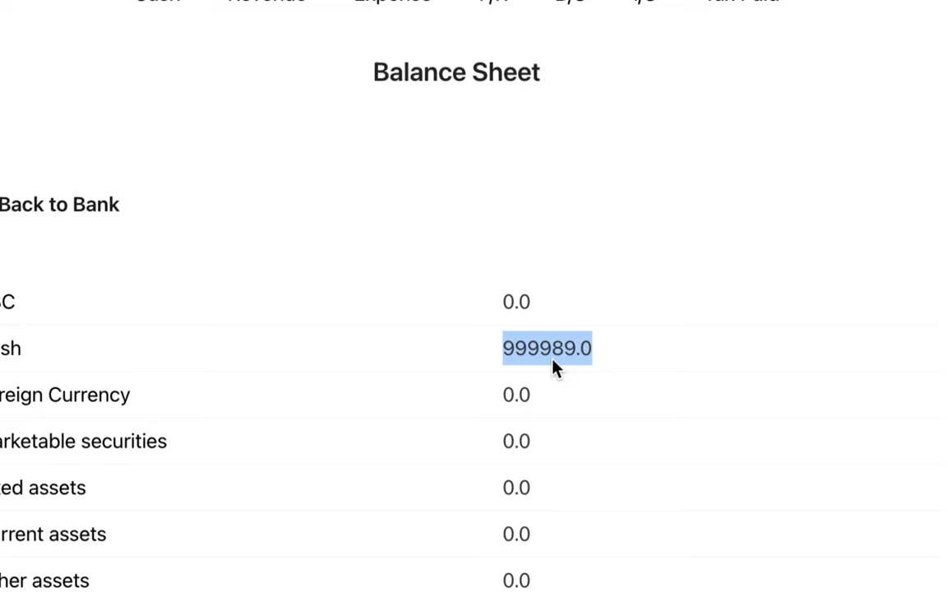
# Check the cash and retained earnings lines of the buyer's balance sheet.
pyautogui.moveTo(556, 355); pyautogui.dragTo(576, 350)
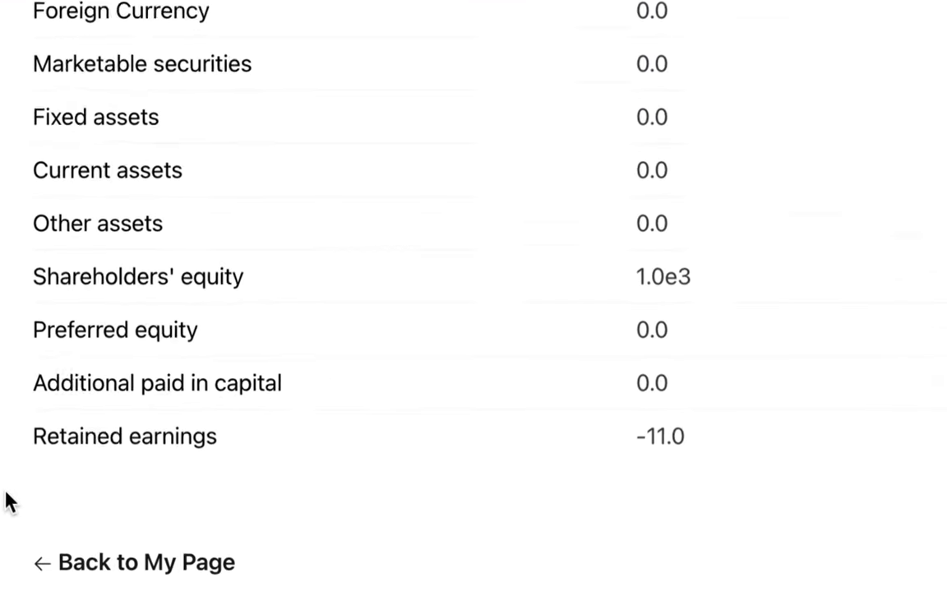
pyautogui.moveTo(46, 440); pyautogui.dragTo(201, 442)
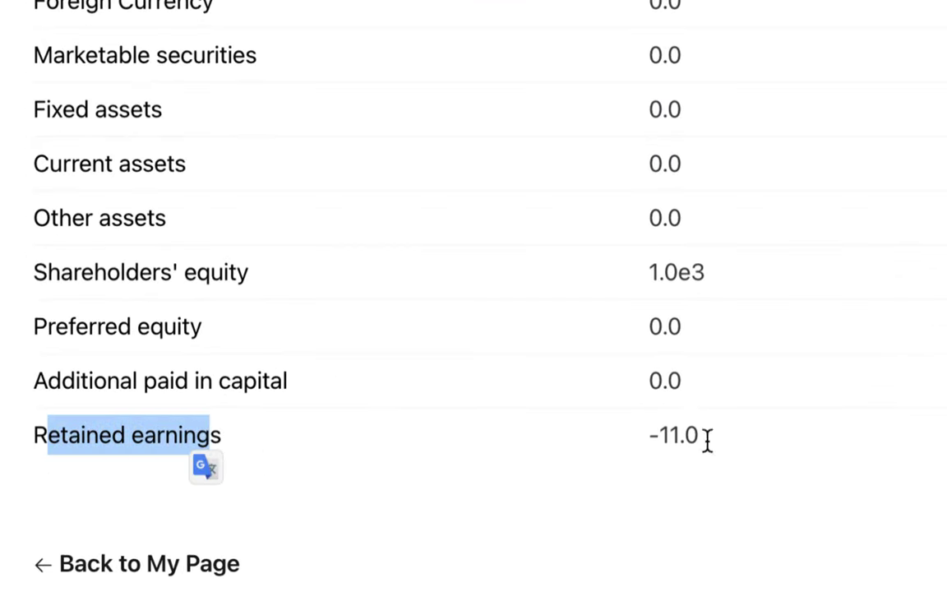
pyautogui.moveTo(658, 435); pyautogui.dragTo(717, 434)
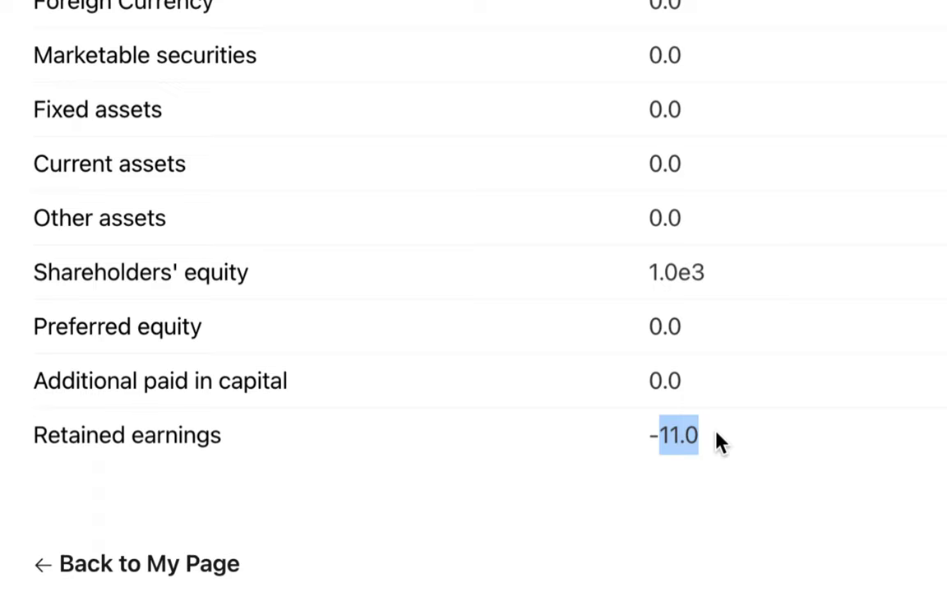
# Switch to Opera and compare the seller's retained earnings with the buyer's retained earnings in Chrome.
pyautogui.click(726, 339)
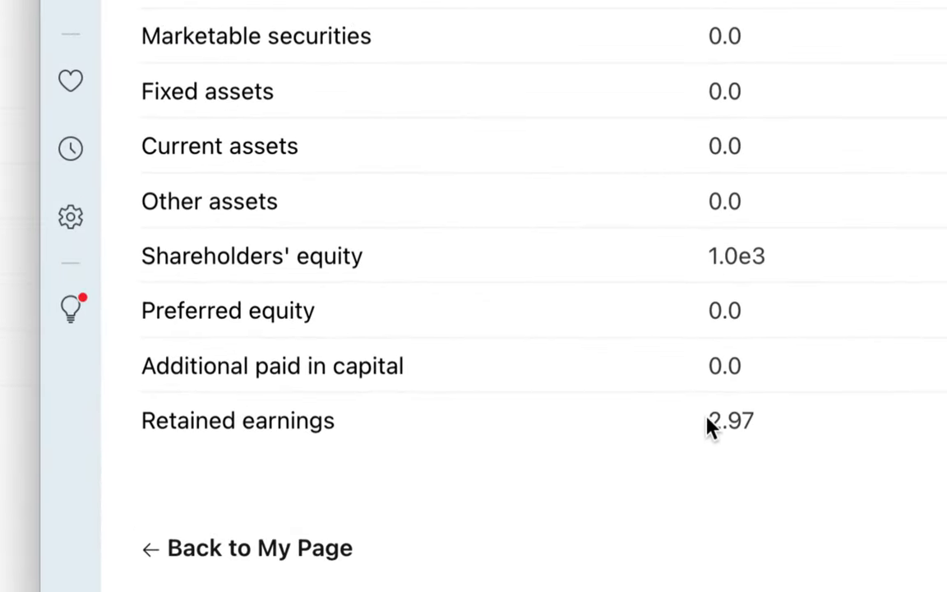
pyautogui.moveTo(709, 420); pyautogui.dragTo(761, 428)
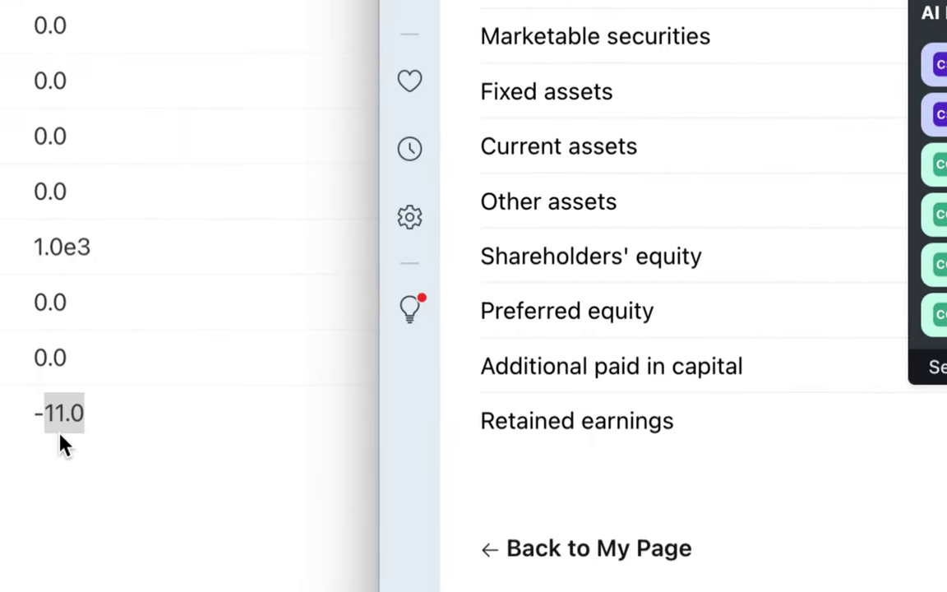
pyautogui.click(49, 419)
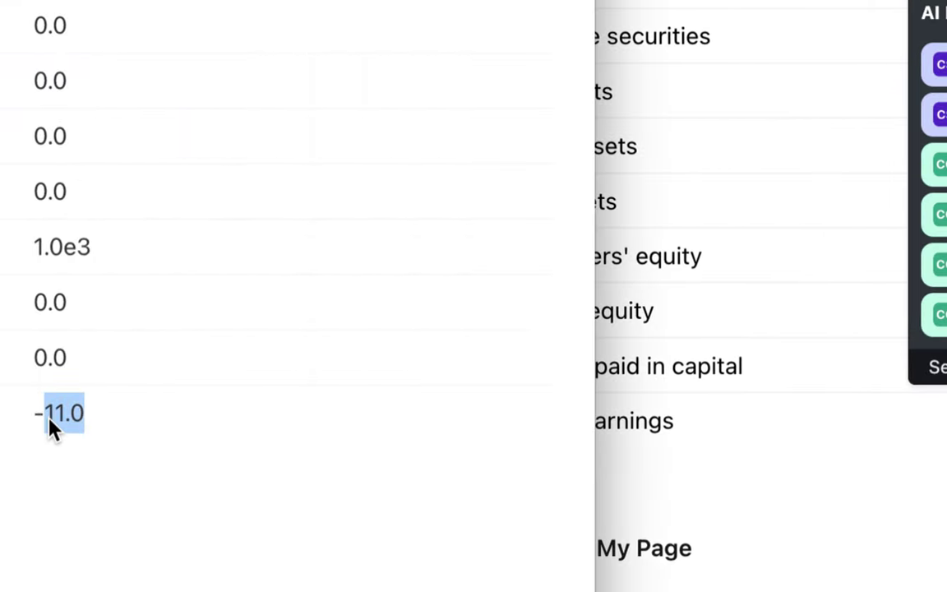
pyautogui.click(756, 465)
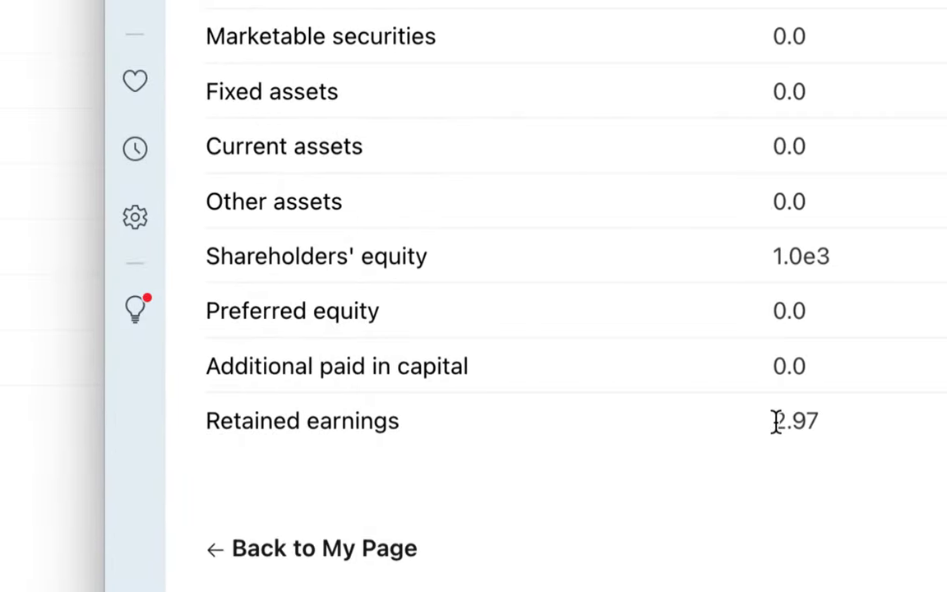
pyautogui.moveTo(773, 423); pyautogui.dragTo(830, 435)
pyautogui.click(801, 464)
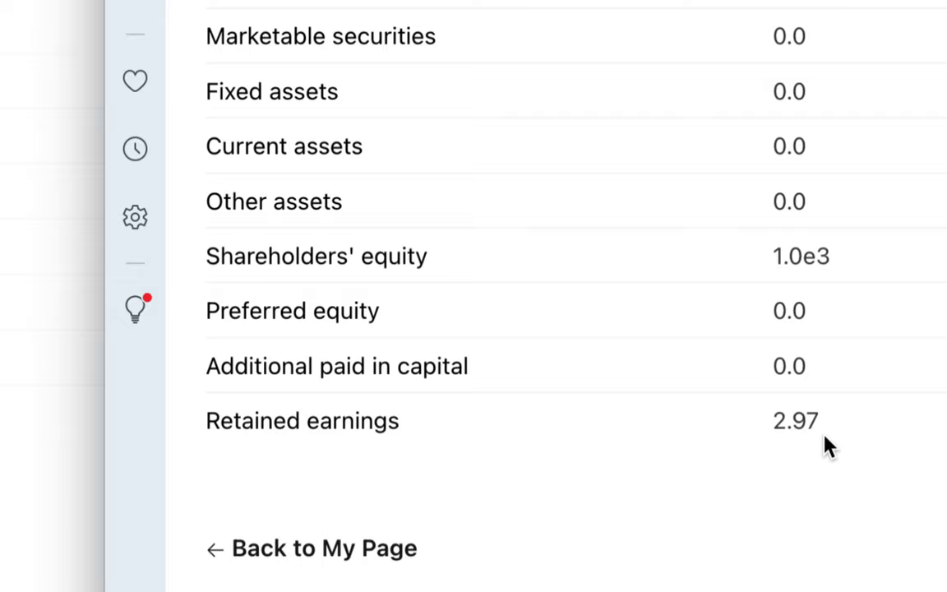
pyautogui.moveTo(776, 420); pyautogui.dragTo(840, 434)
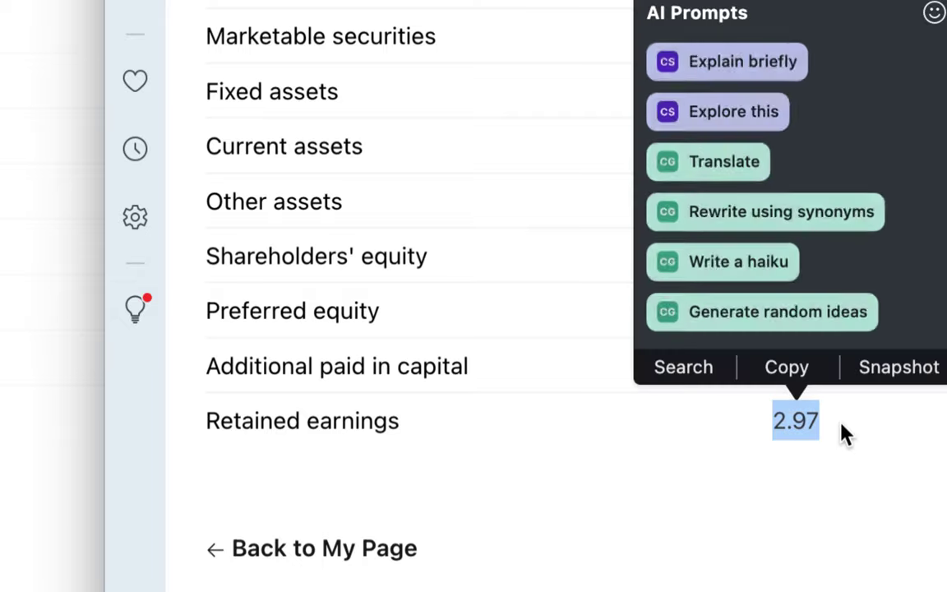
pyautogui.click(670, 492)
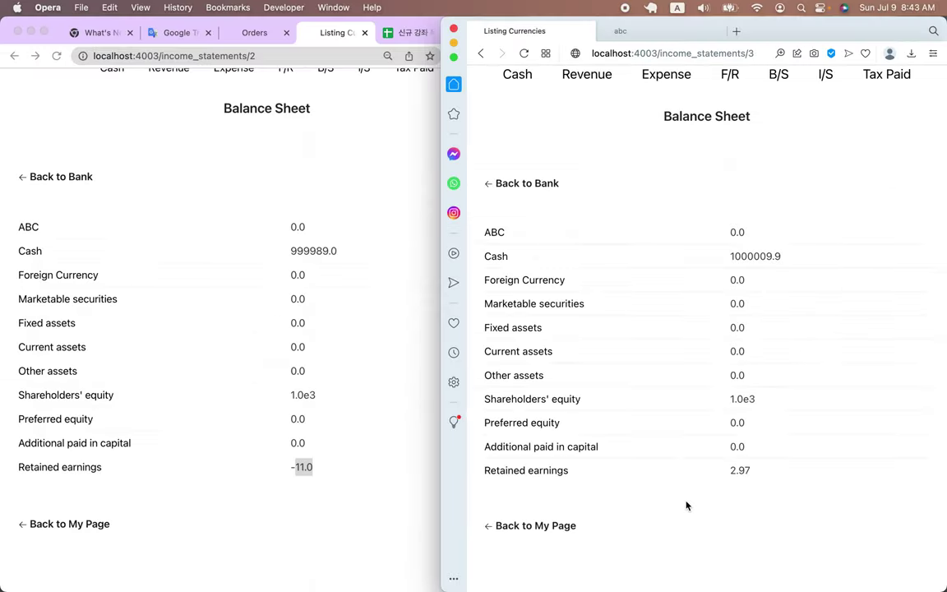
# Return the buyer's balance sheet in Chrome and the seller's in Opera to the start of their pages.
pyautogui.click(277, 282)
pyautogui.scroll(3, 276, 281)
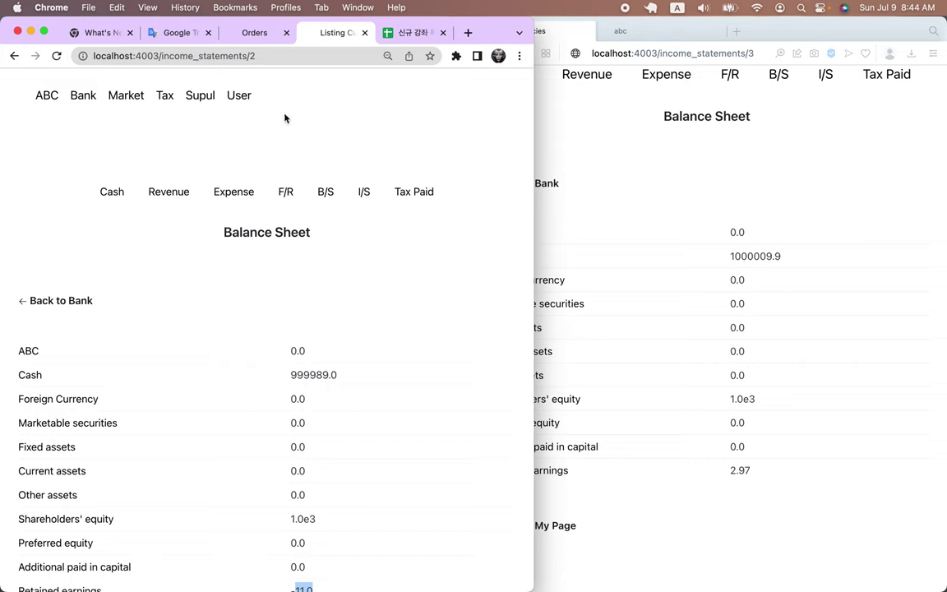
pyautogui.click(659, 174)
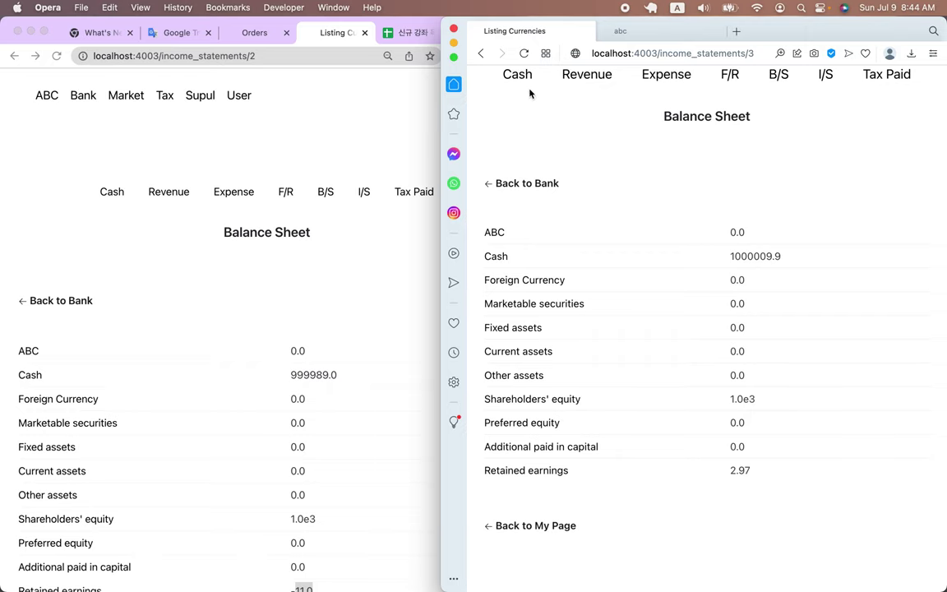
pyautogui.scroll(3, 530, 93)
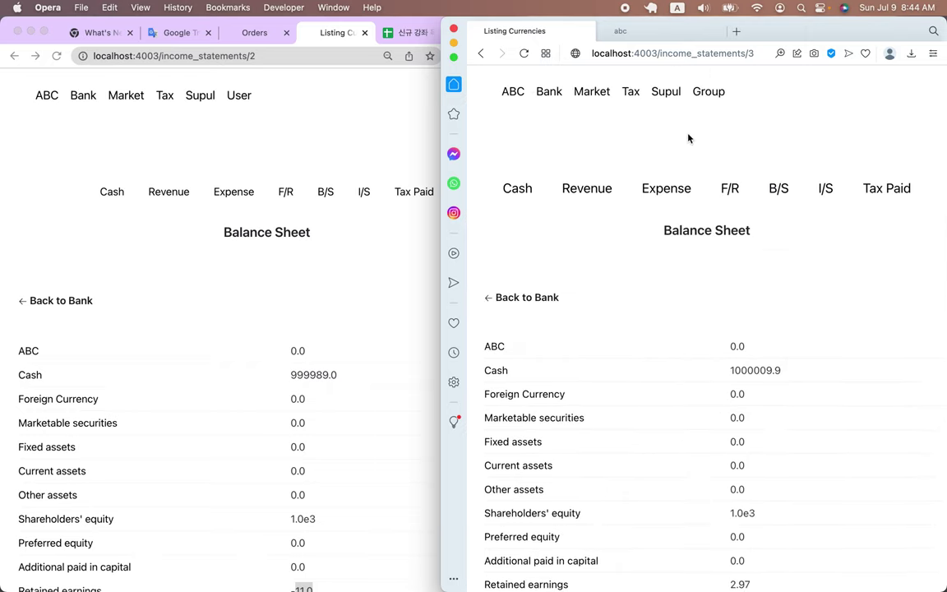
pyautogui.click(454, 41)
pyautogui.moveTo(579, 589)
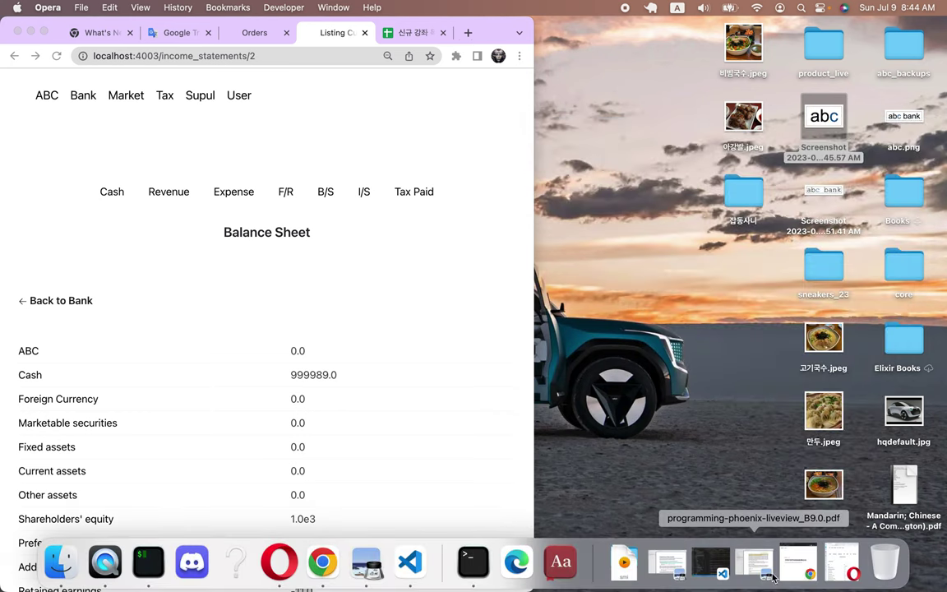
pyautogui.click(798, 562)
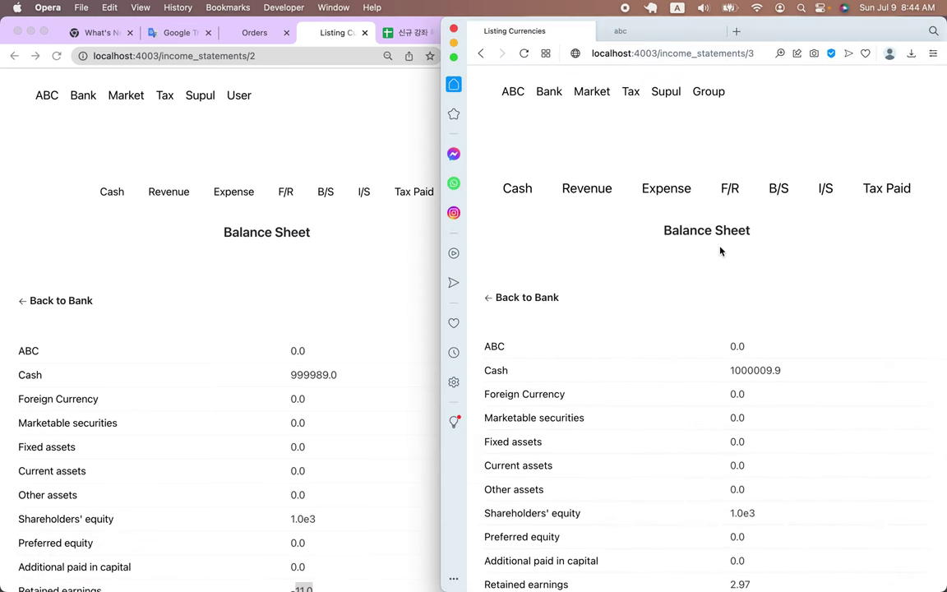
# Log out of the current seller account in Opera and sign in with the LG account's e-mail.
pyautogui.click(513, 91)
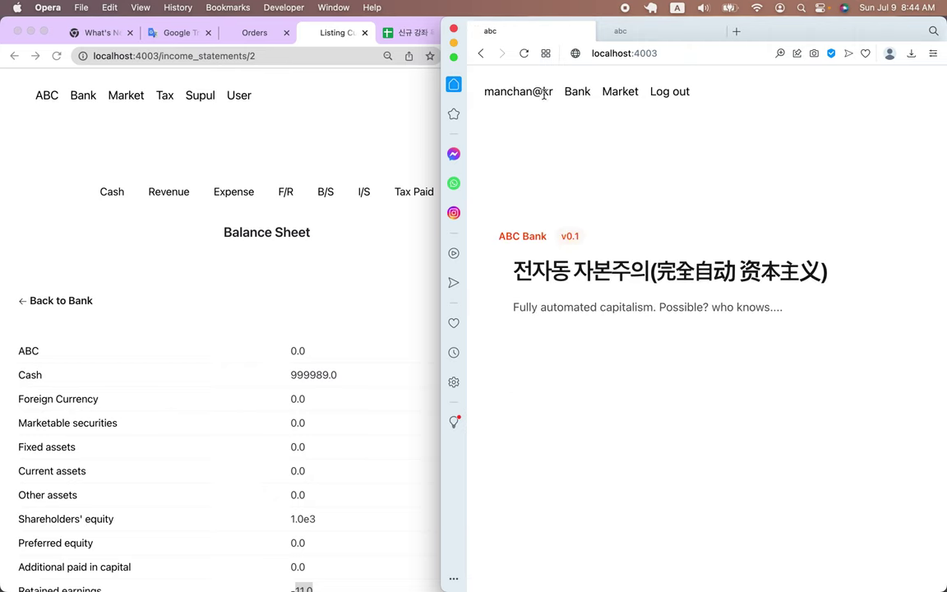
pyautogui.click(679, 95)
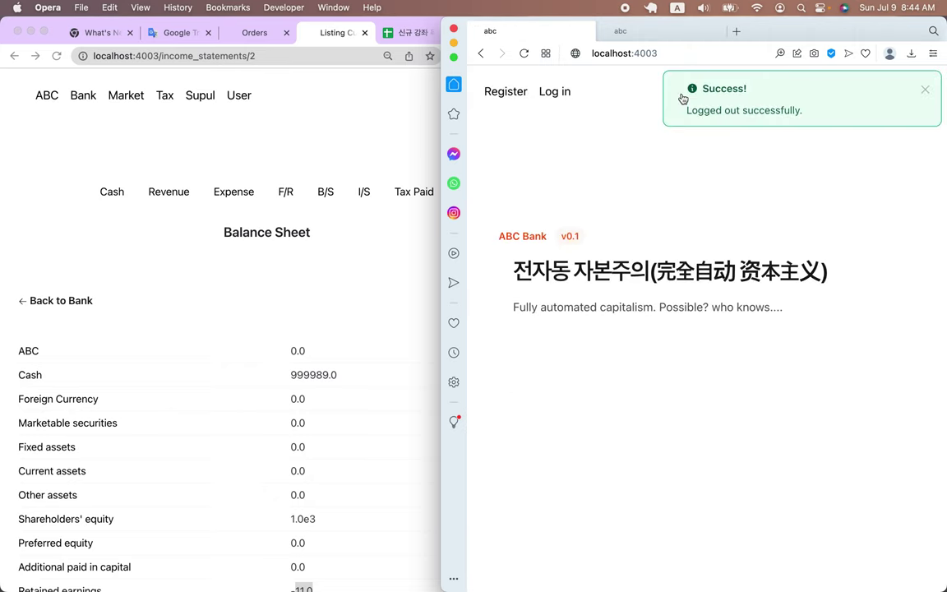
pyautogui.click(555, 91)
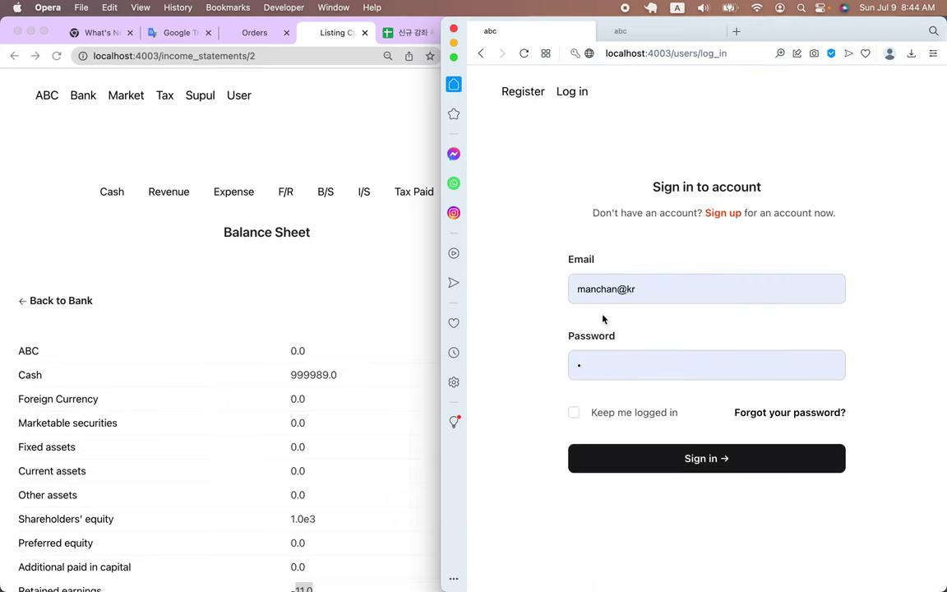
pyautogui.doubleClick(600, 289)
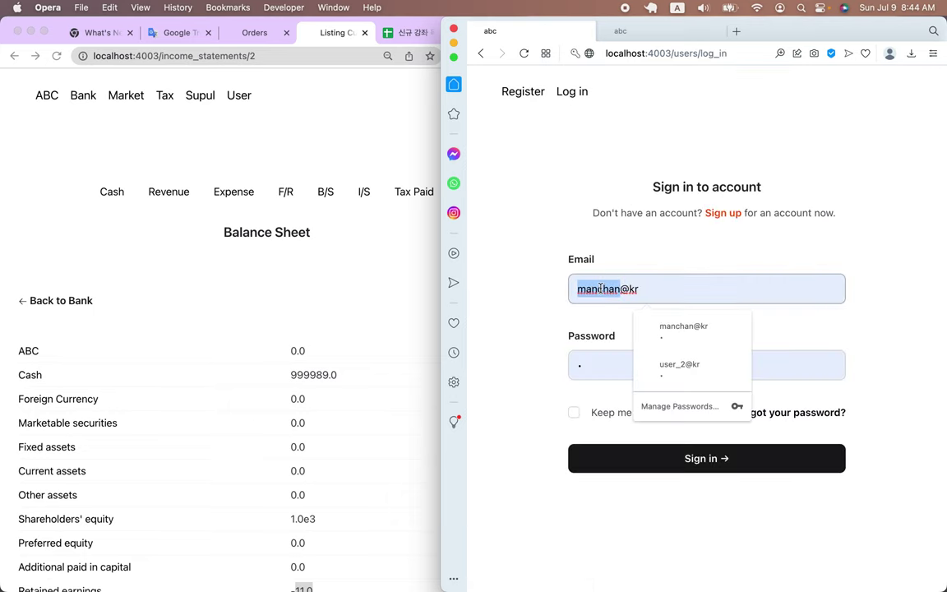
pyautogui.write('lg')
pyautogui.click(610, 457)
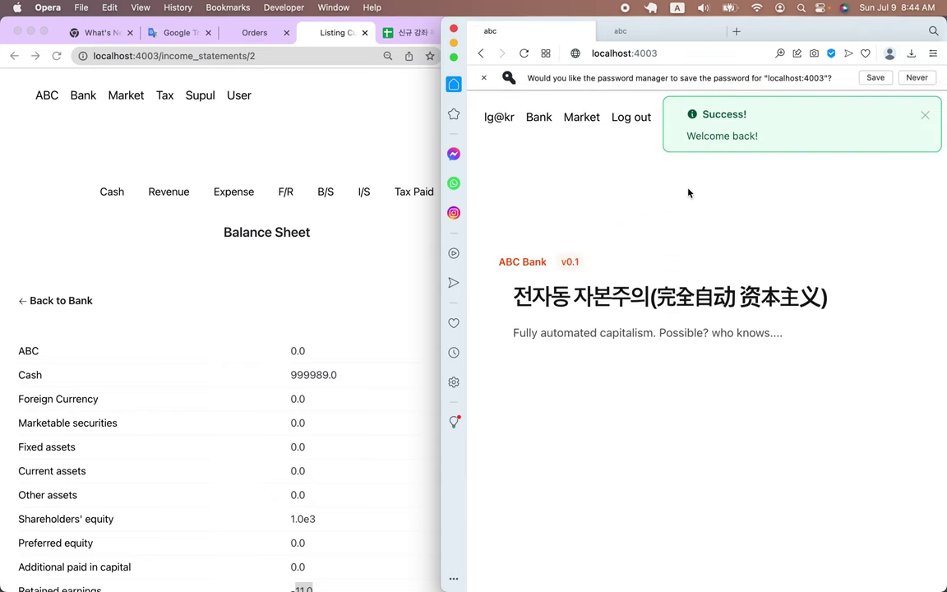
# Dismiss the welcome message and save the LG login in the browser's password manager.
pyautogui.click(926, 116)
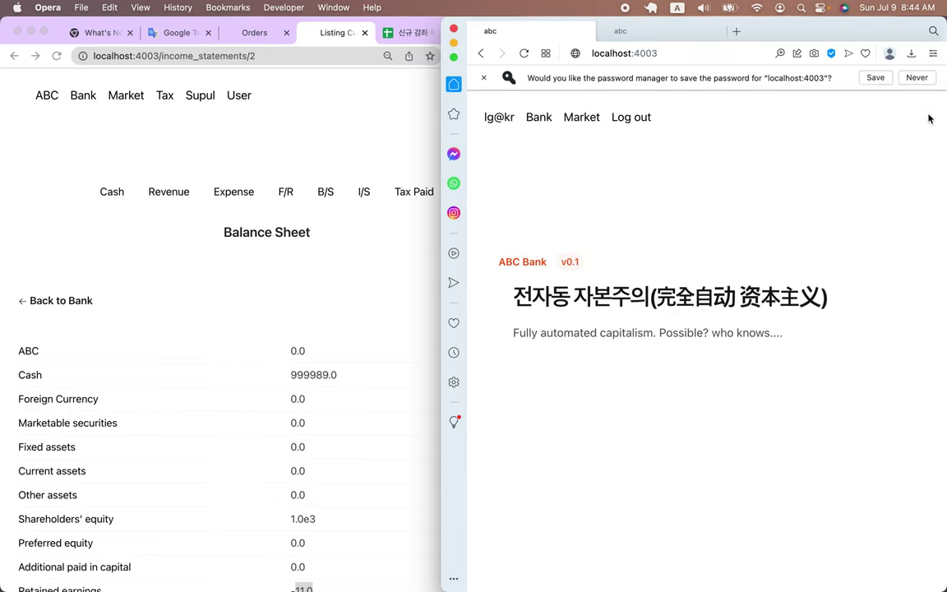
pyautogui.scroll(-1, 886, 80)
pyautogui.click(881, 73)
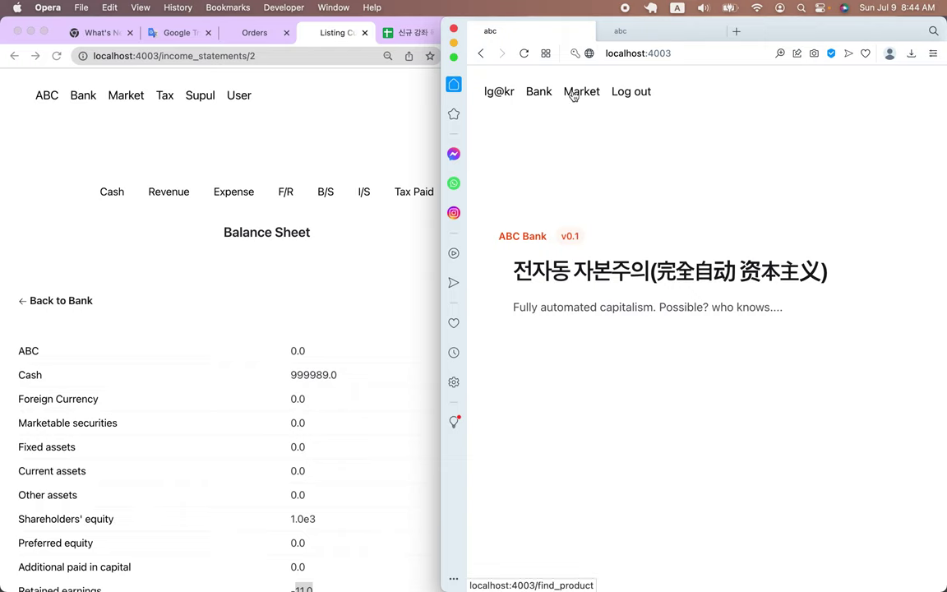
# Open LG's income statement from its bank page and review the revenue and expense lines.
pyautogui.click(534, 97)
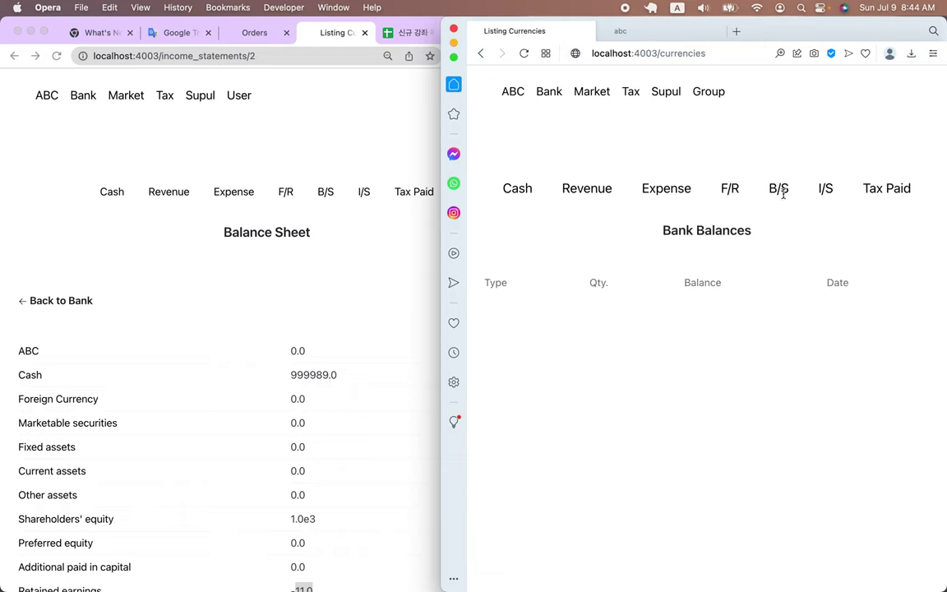
pyautogui.click(825, 188)
pyautogui.scroll(-5, 866, 333)
pyautogui.scroll(3, 847, 248)
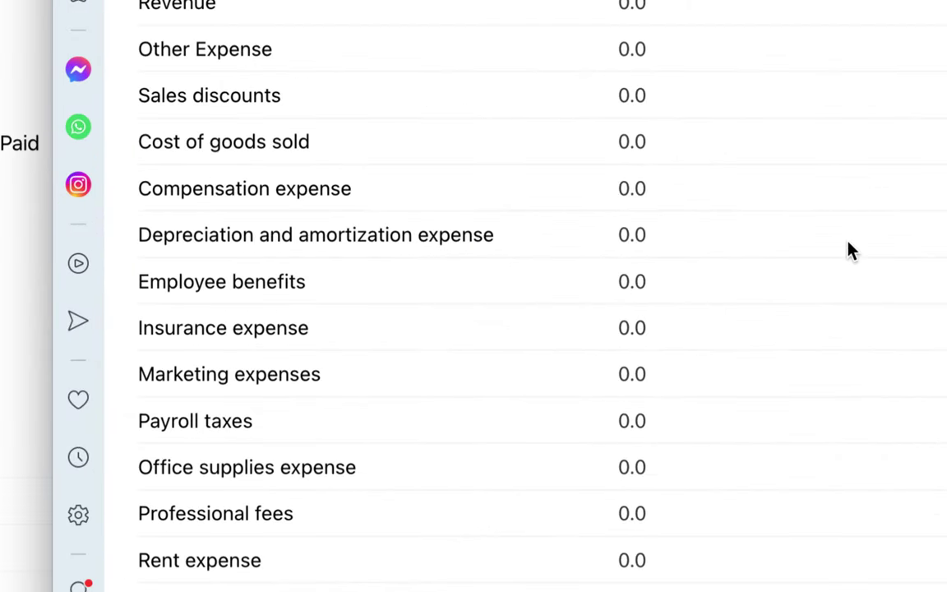
pyautogui.scroll(5, 850, 251)
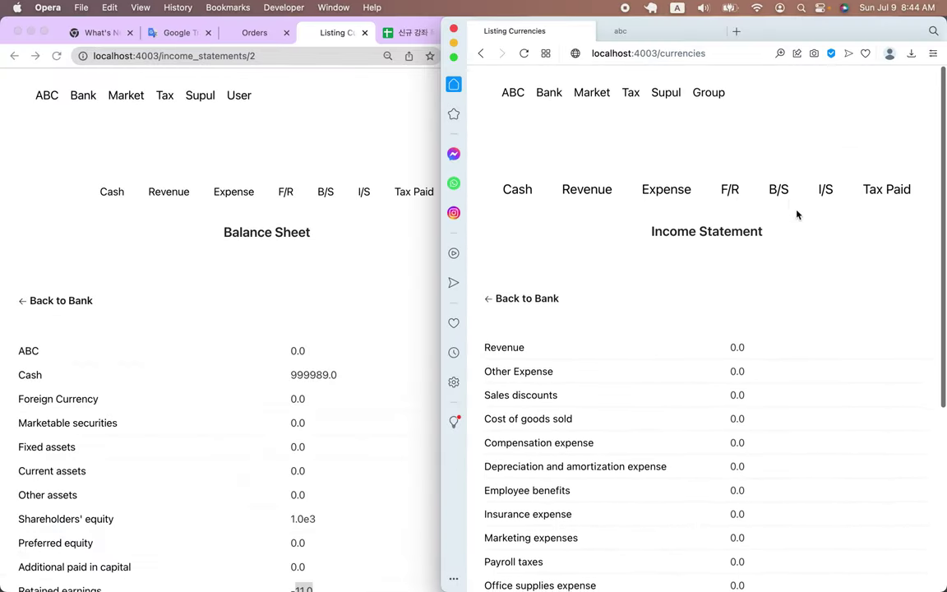
# Open LG's balance sheet and review its cash, fixed assets and retained earnings.
pyautogui.click(778, 190)
pyautogui.scroll(-3, 796, 359)
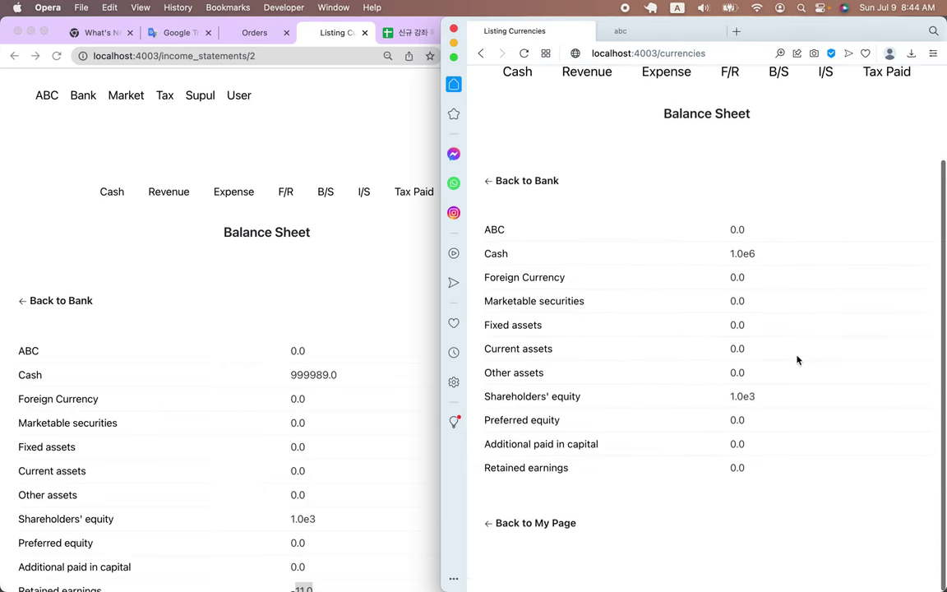
pyautogui.scroll(3, 796, 359)
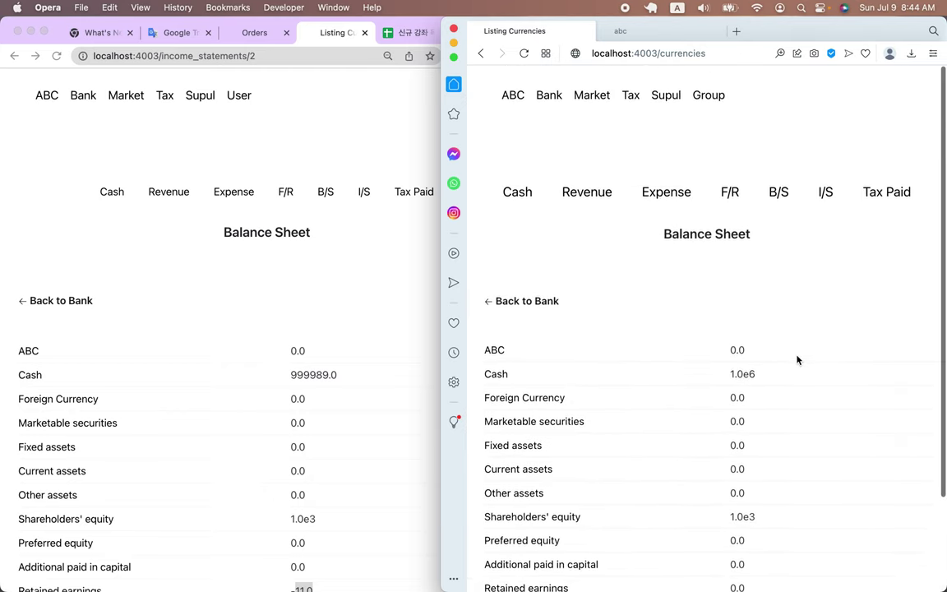
# Switch to Chrome, list all market products and start an order for LG's 디오스 냉장고.
pyautogui.click(427, 240)
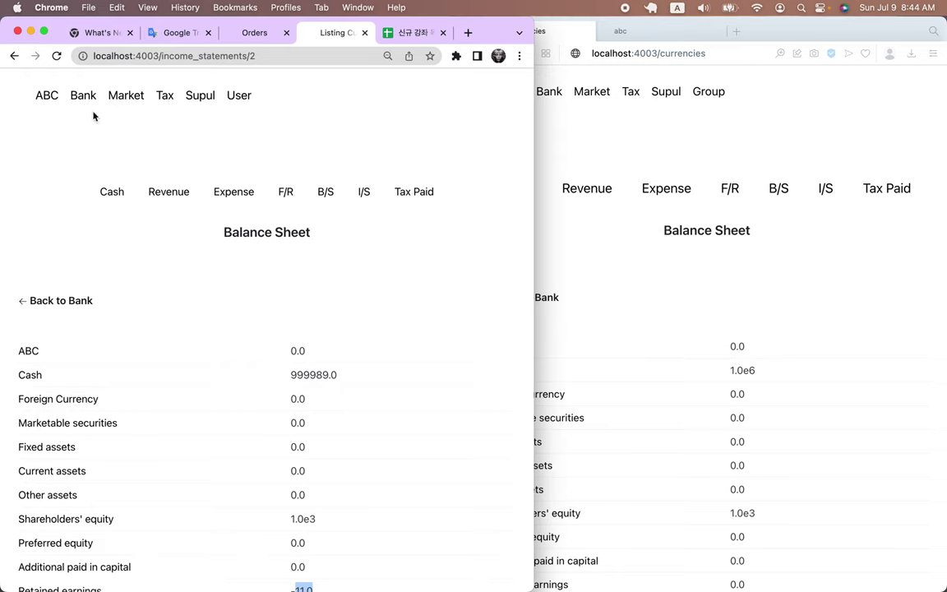
pyautogui.click(132, 101)
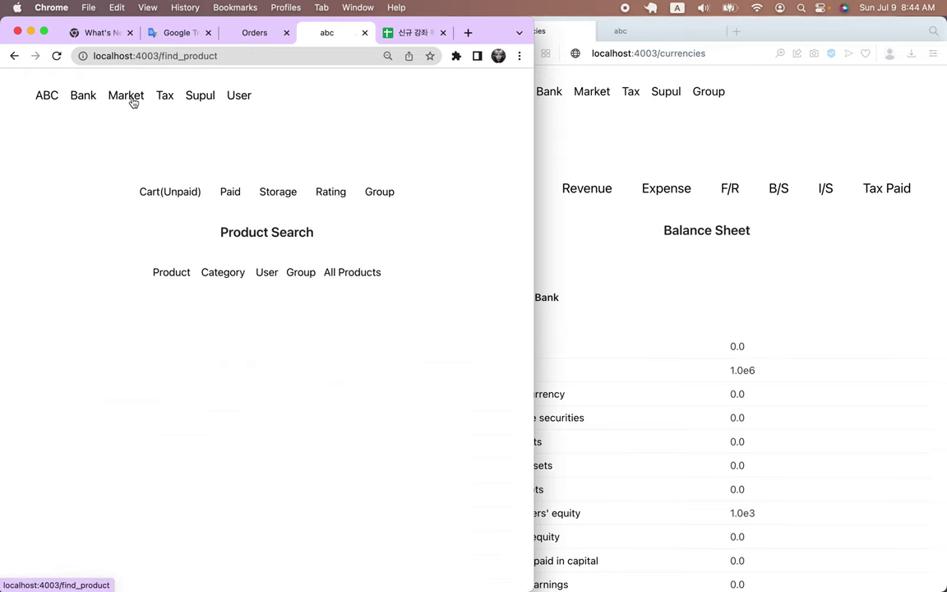
pyautogui.click(346, 273)
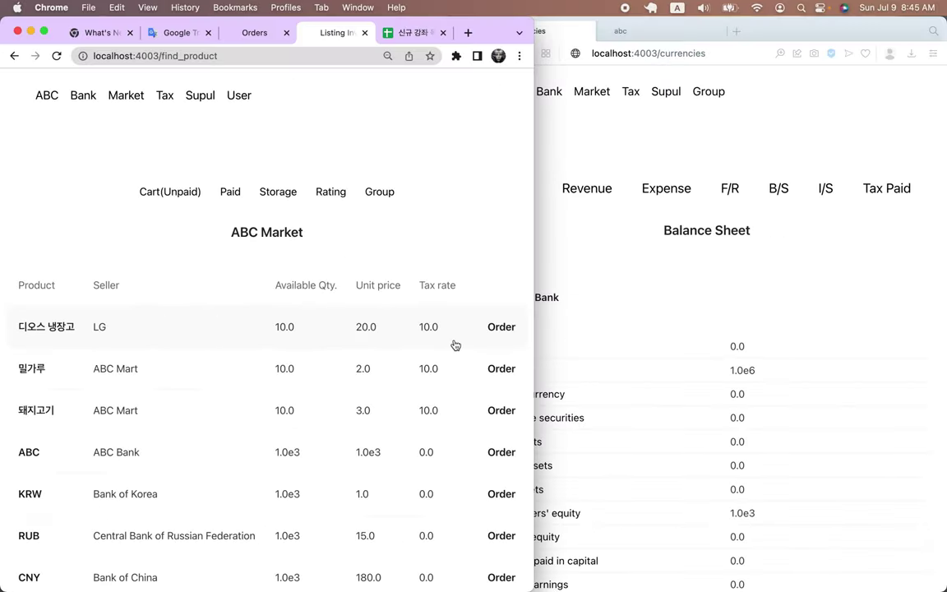
pyautogui.click(502, 328)
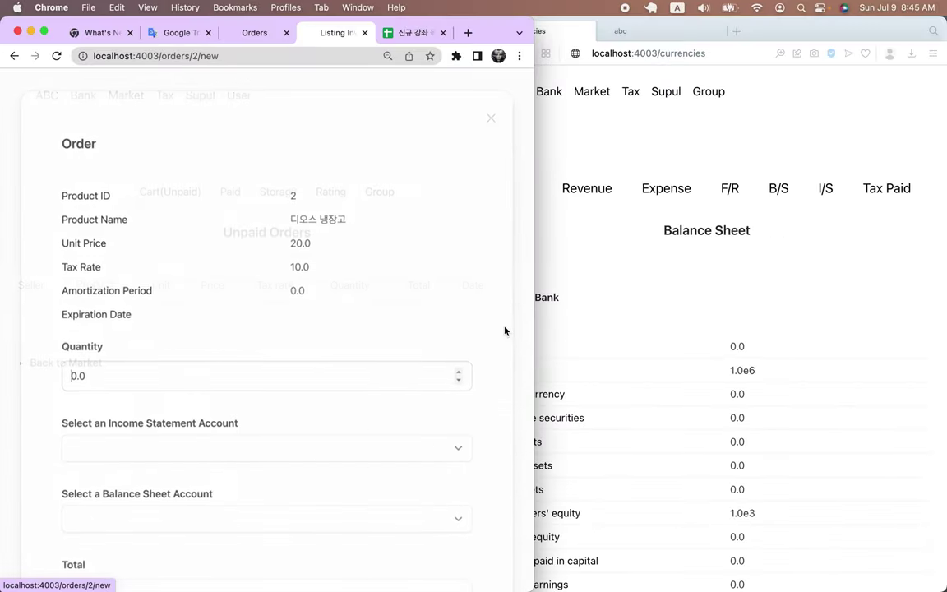
# Set the order quantity to 1.0 and the balance sheet account to fixed_assets.
pyautogui.write('1.0')
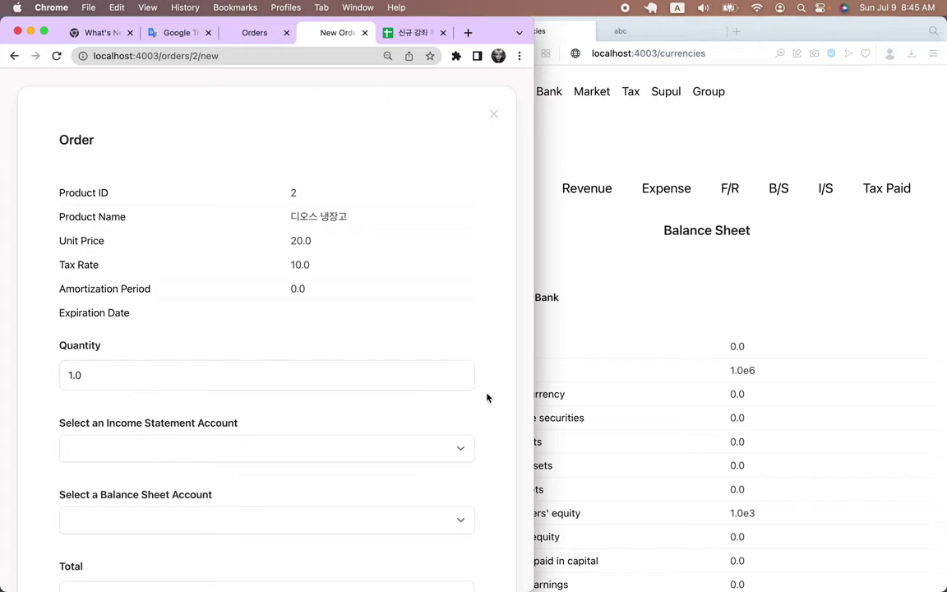
pyautogui.scroll(-2, 486, 397)
pyautogui.scroll(-2, 486, 398)
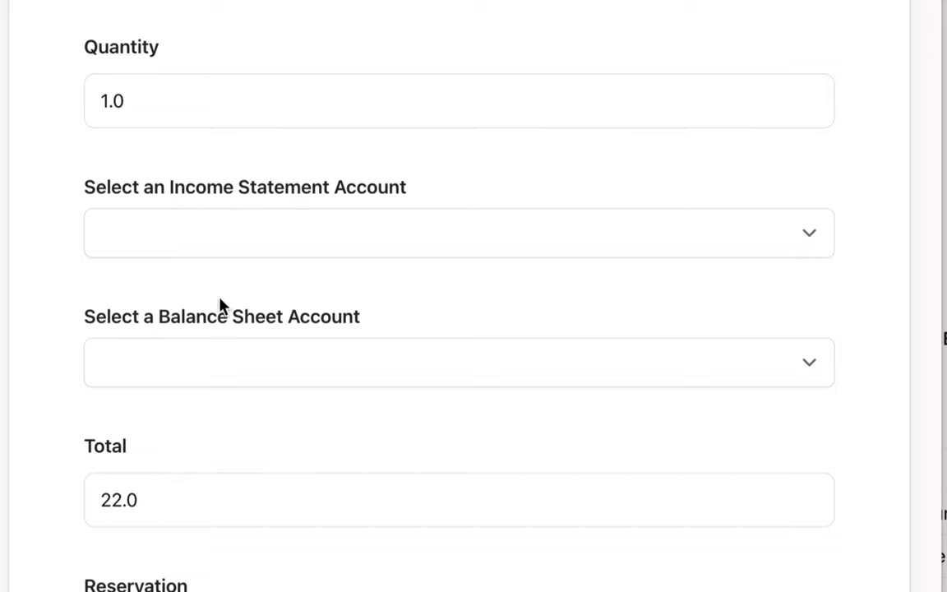
pyautogui.click(293, 365)
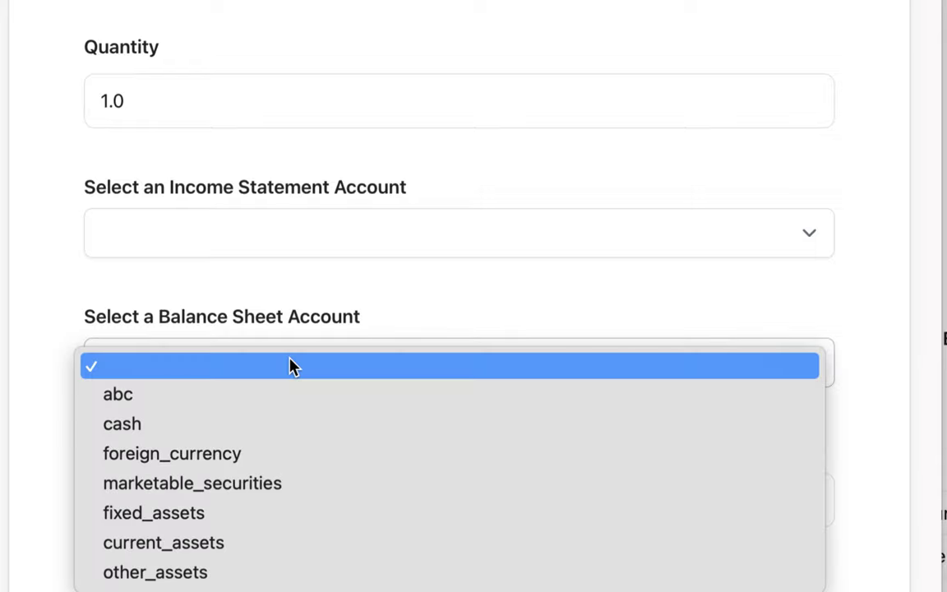
pyautogui.click(263, 512)
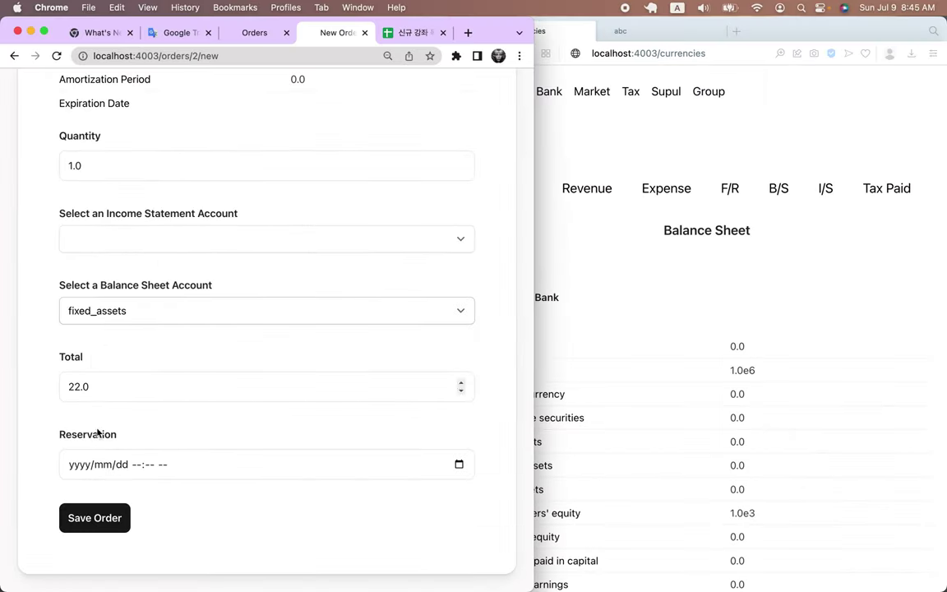
# Save the order for LG's 디오스 냉장고.
pyautogui.click(95, 523)
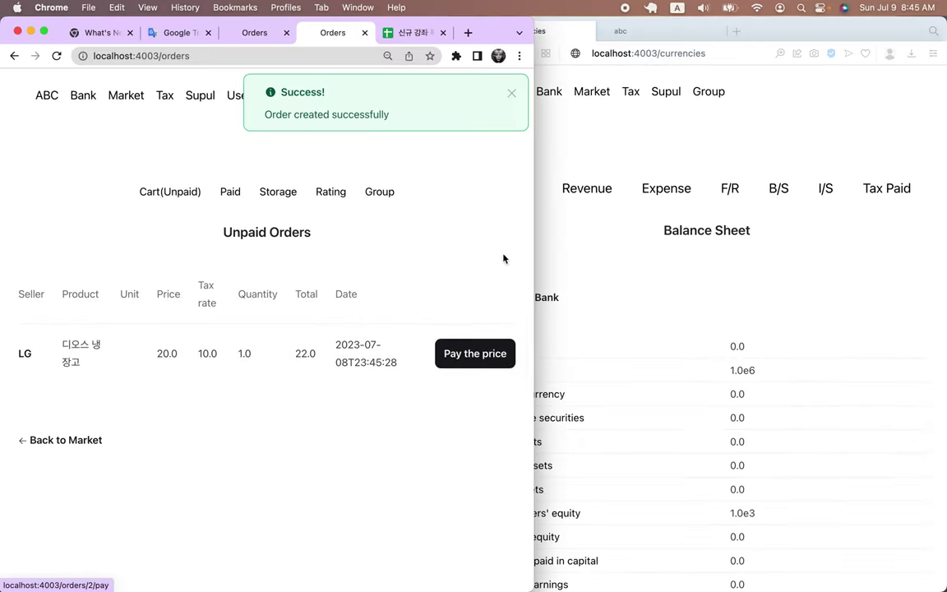
# Switch to the notes spreadsheet in Google Sheets and enter "IS => 번, 쓴 돈" in cell B17.
pyautogui.click(413, 33)
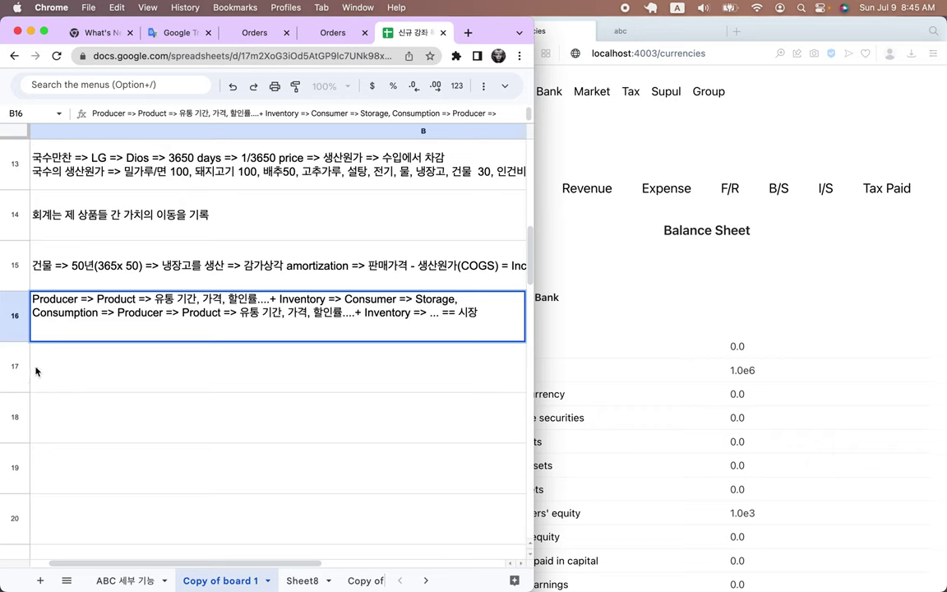
pyautogui.press('Return')
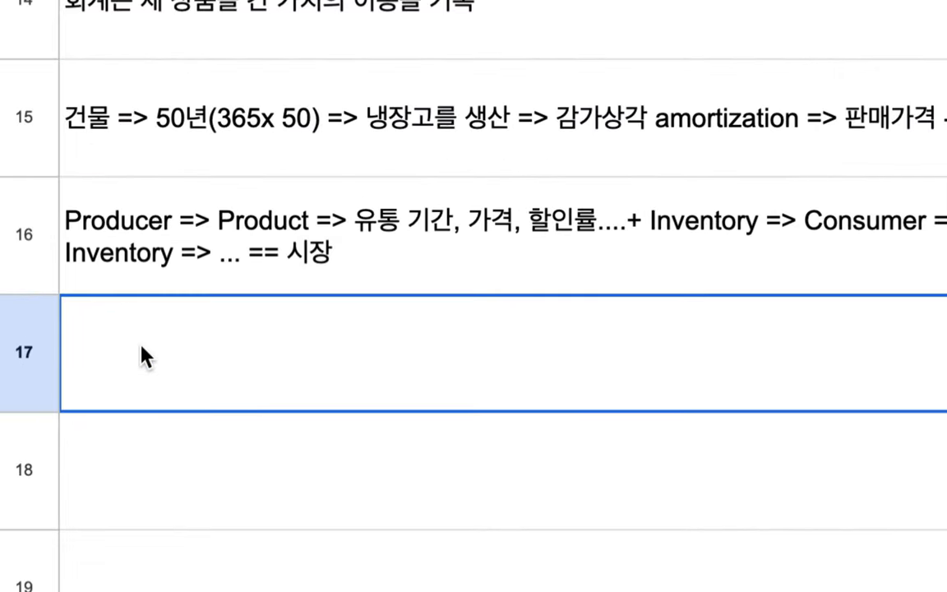
pyautogui.doubleClick(65, 367)
pyautogui.write('IS')
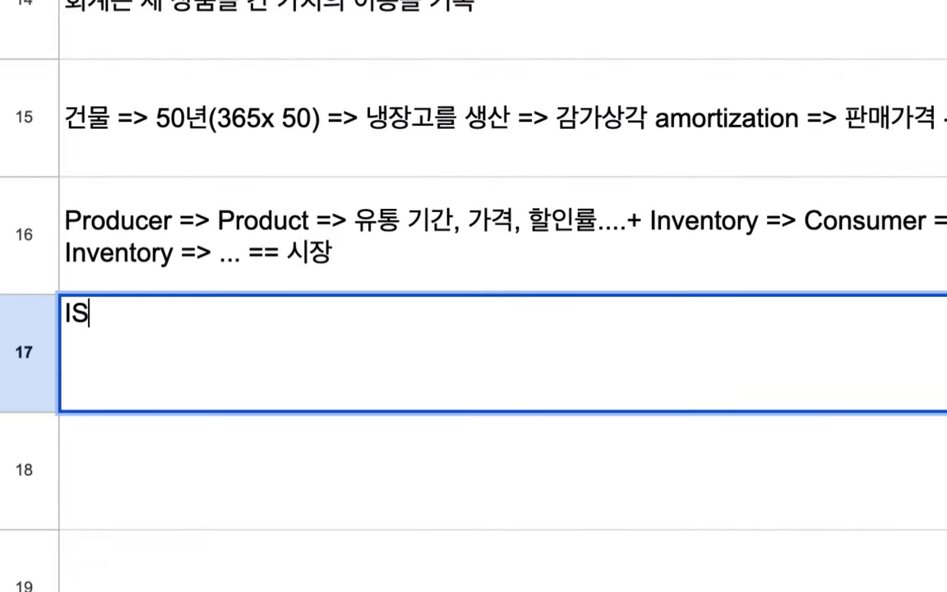
pyautogui.write(' => ')
pyautogui.write('번, ')
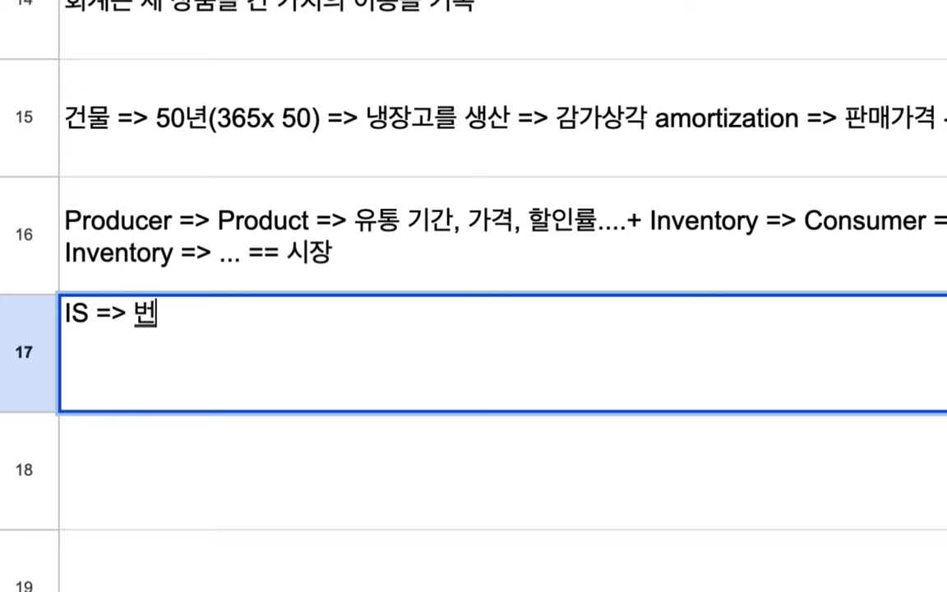
pyautogui.write('쓴 돈')
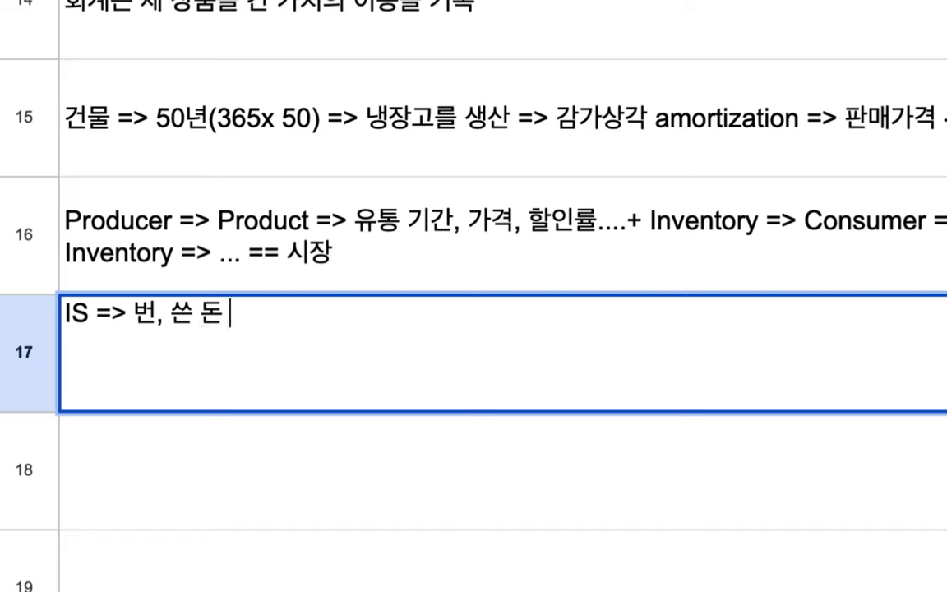
# Replace "번, 쓴 돈" in the IS note in cell B17 with "즉각적인 수입과 지출".
pyautogui.click(198, 315)
pyautogui.click(134, 316)
pyautogui.write('즉각적인 ')
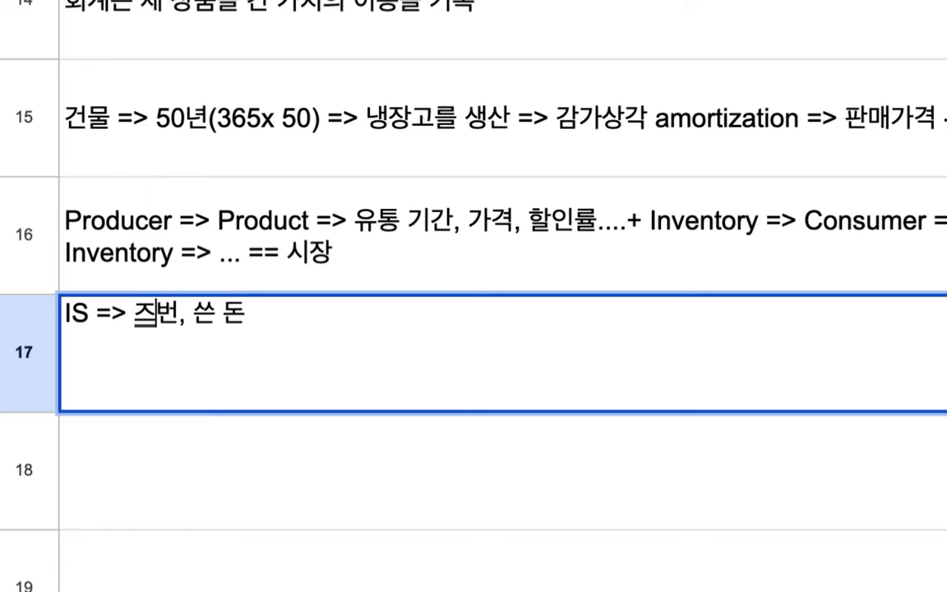
pyautogui.write('수입과 지')
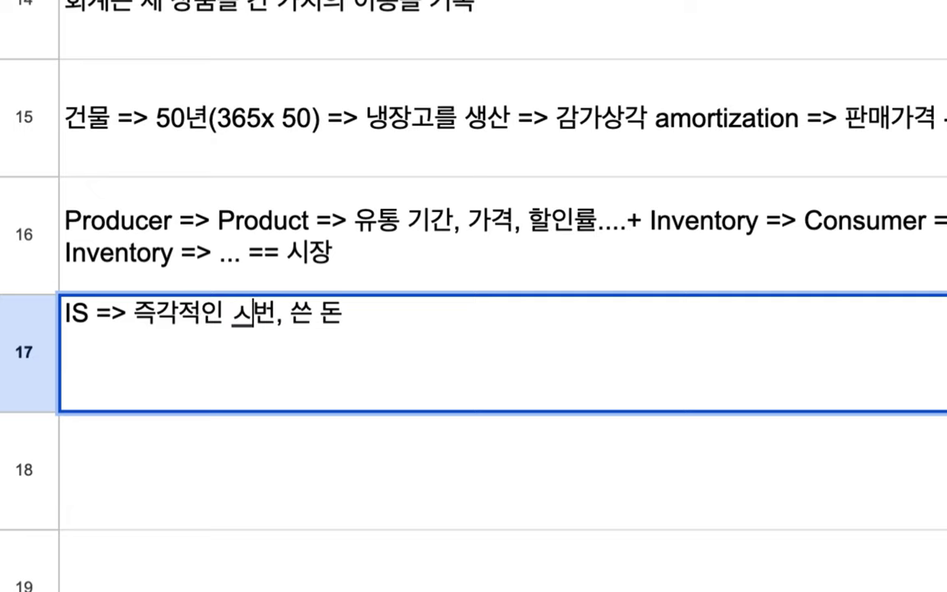
pyautogui.write('출')
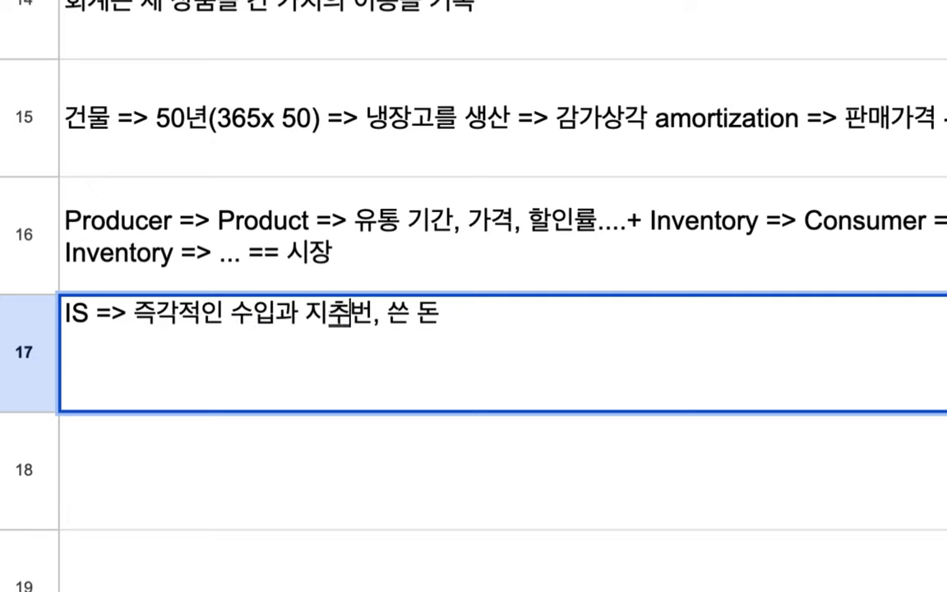
pyautogui.moveTo(344, 316); pyautogui.dragTo(463, 317)
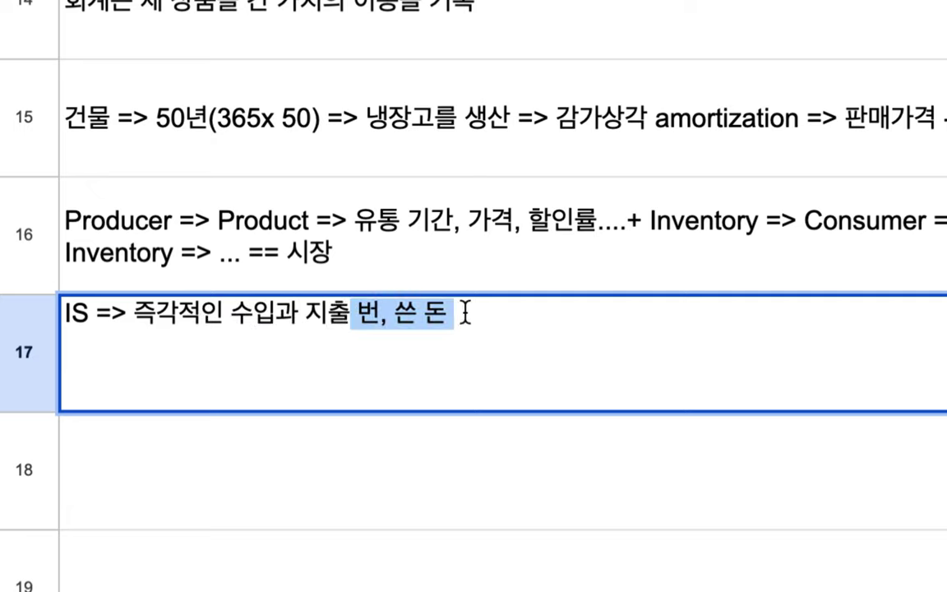
pyautogui.press('BackSpace')
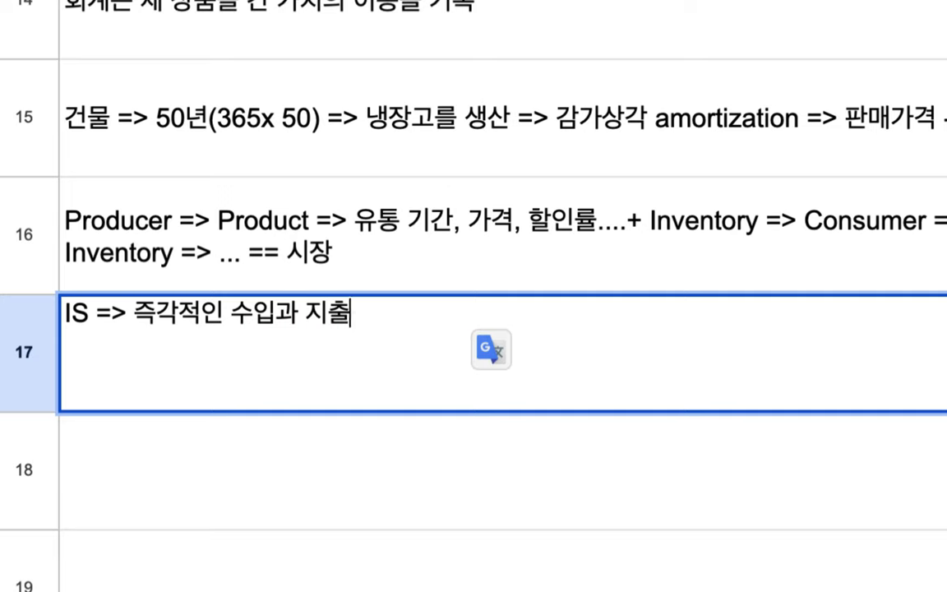
# Add a second line beginning with "BS =>" below the IS note in cell B17.
pyautogui.hotkey('ctrl', 'Return')
pyautogui.write('BS =>')
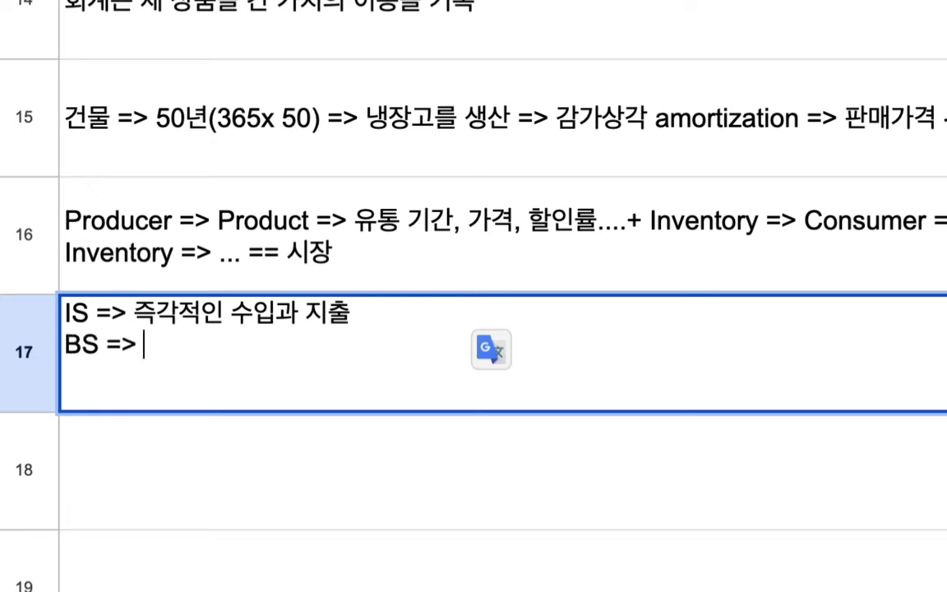